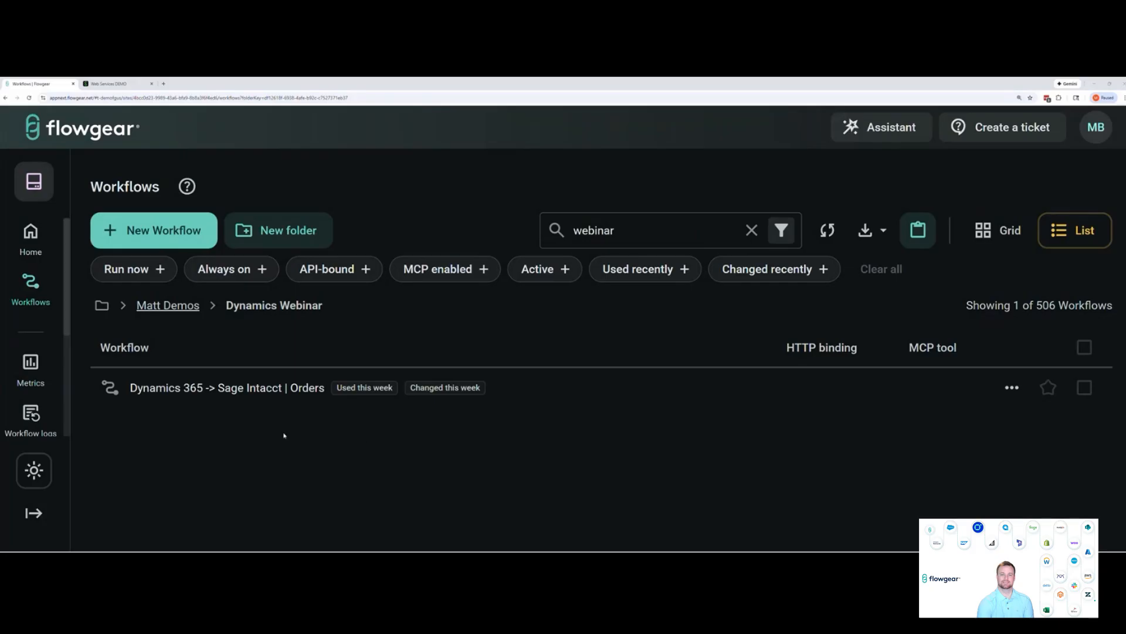
Expand the navigation sidebar, run a workflow logs search for all workflows with the default filters, and review the listed entries
left_click(33, 513)
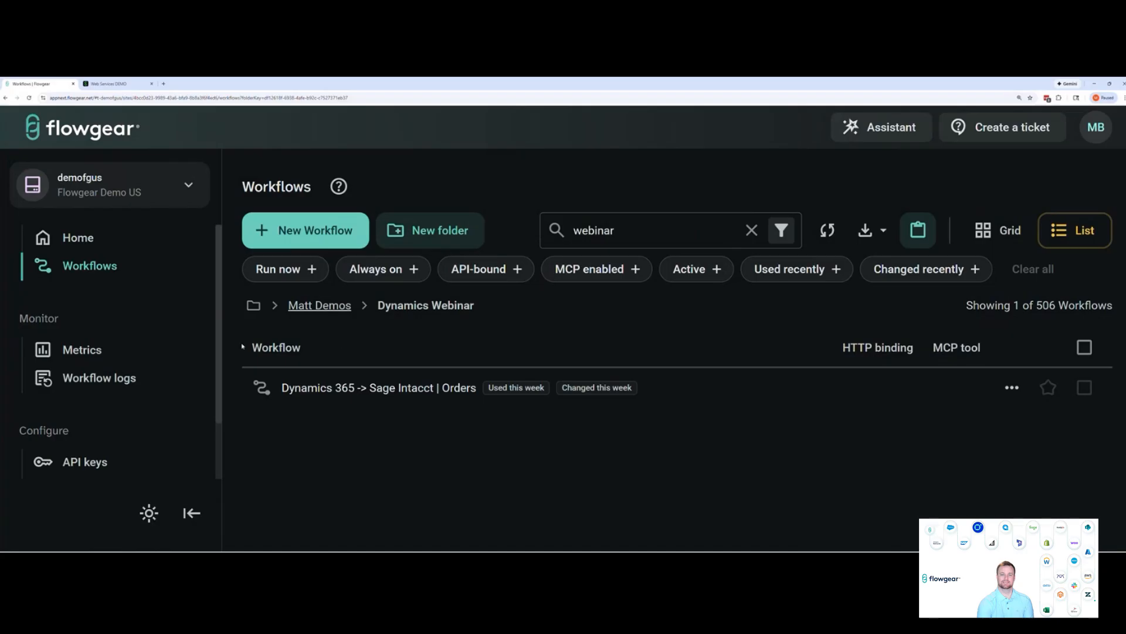
left_click(118, 377)
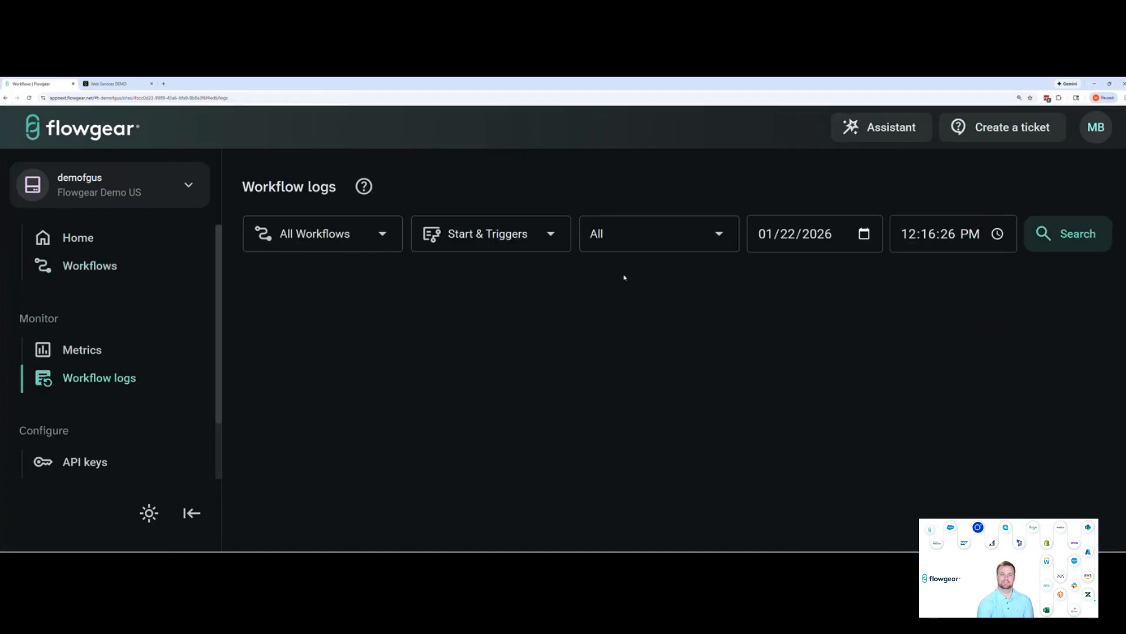
left_click(1079, 234)
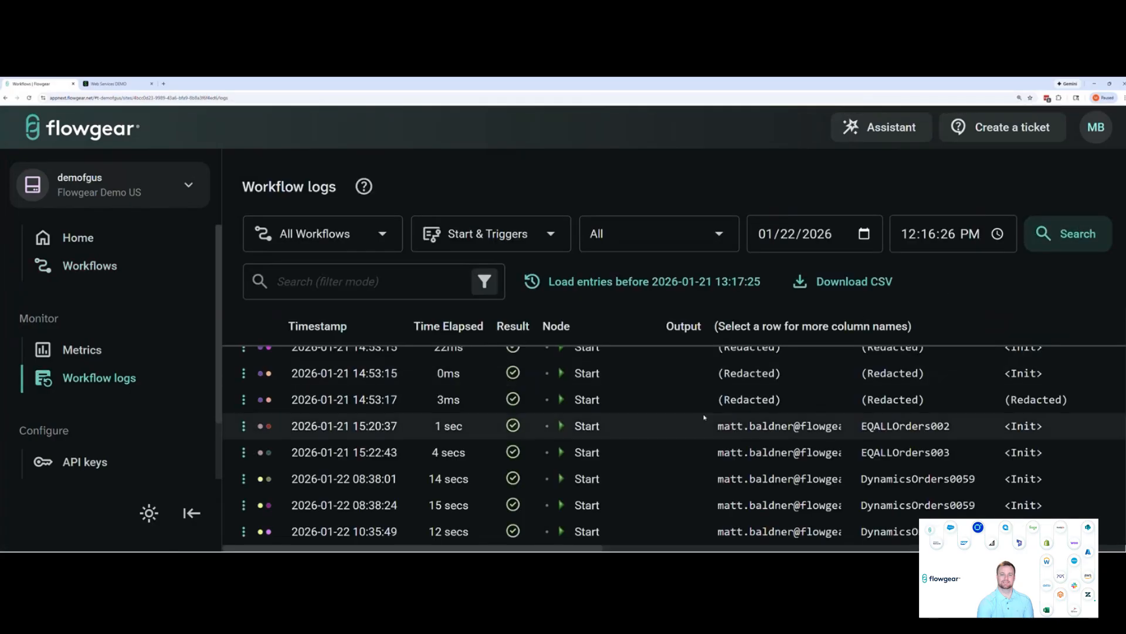
scroll(704, 416, "up", 3)
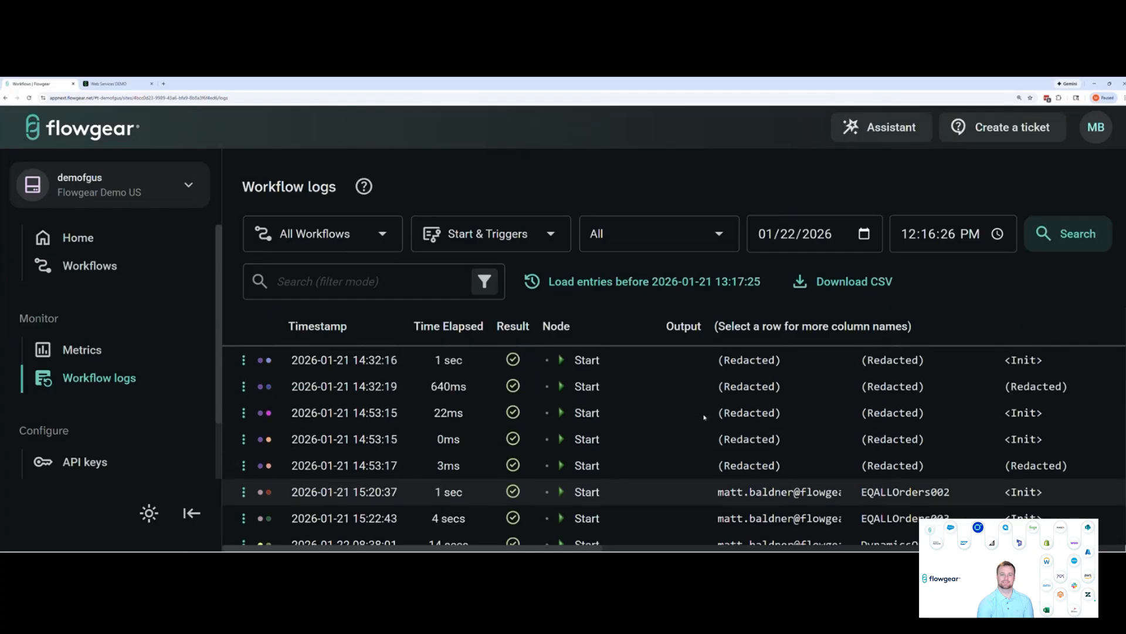
scroll(704, 417, "up", 1)
scroll(704, 417, "up", 2)
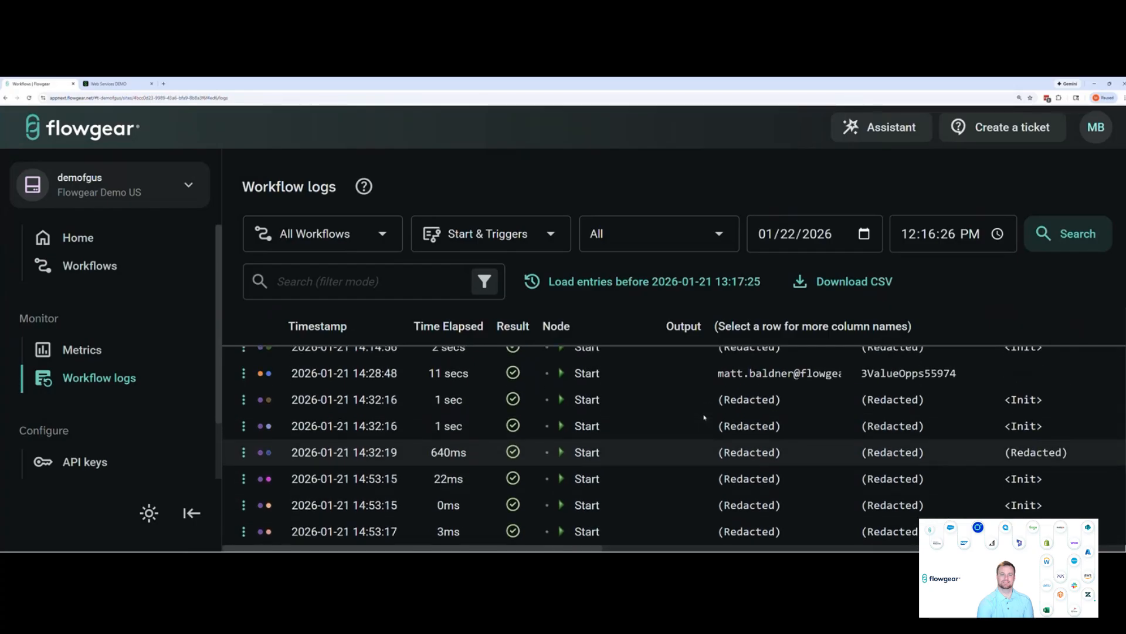
left_click(396, 243)
left_click(417, 224)
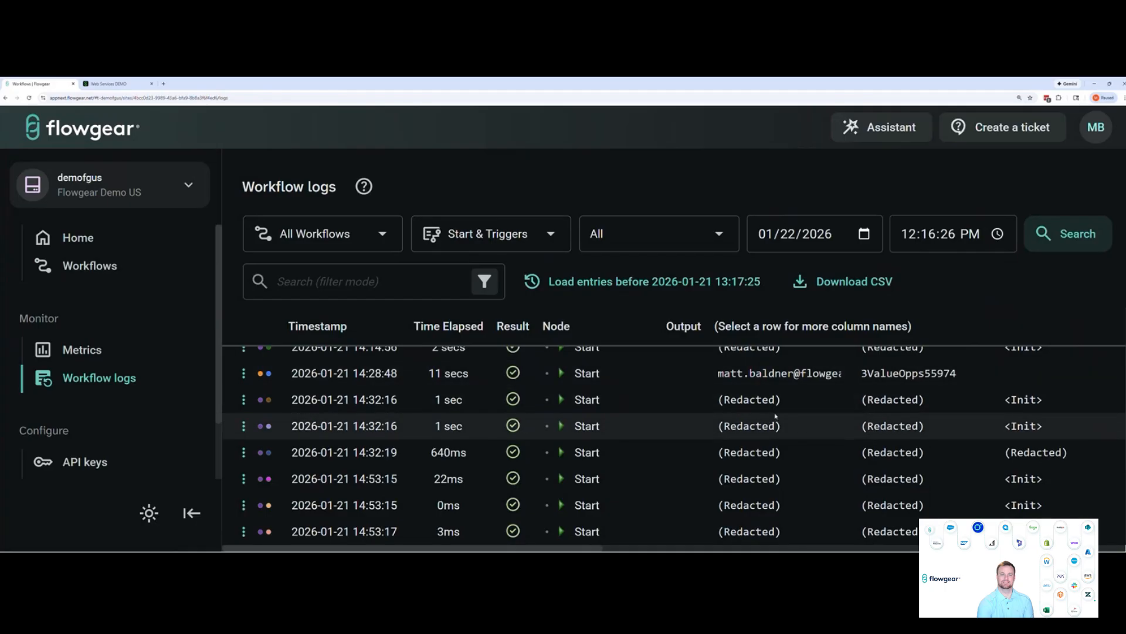
scroll(776, 416, "down", 1)
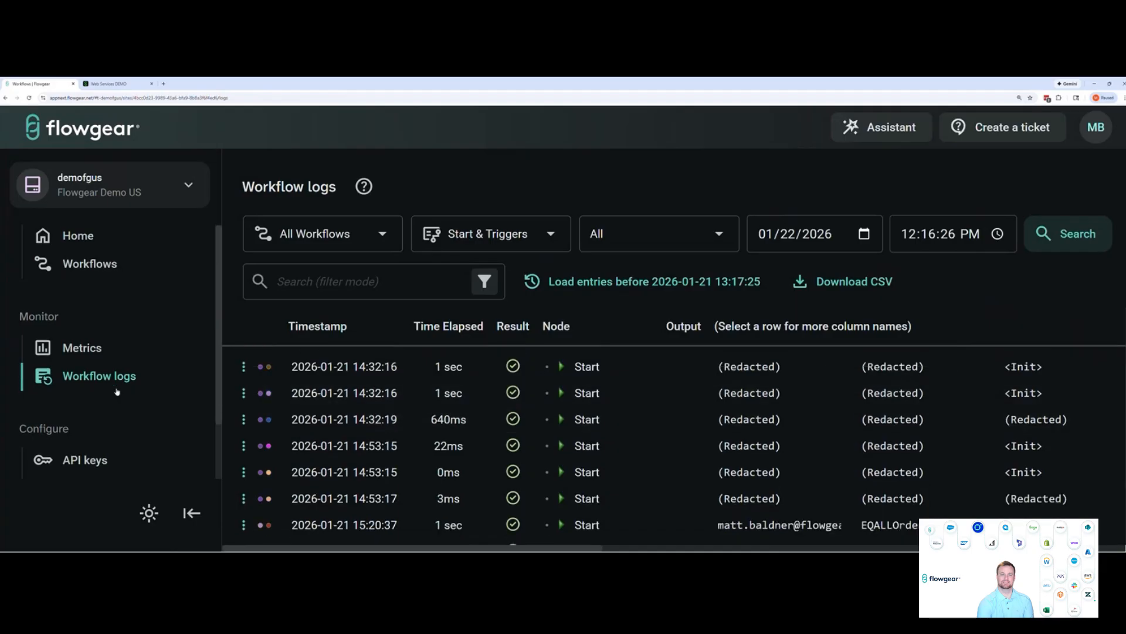
View the site's list of connections and its list of DropPoints
scroll(111, 410, "down", 1)
left_click(105, 427)
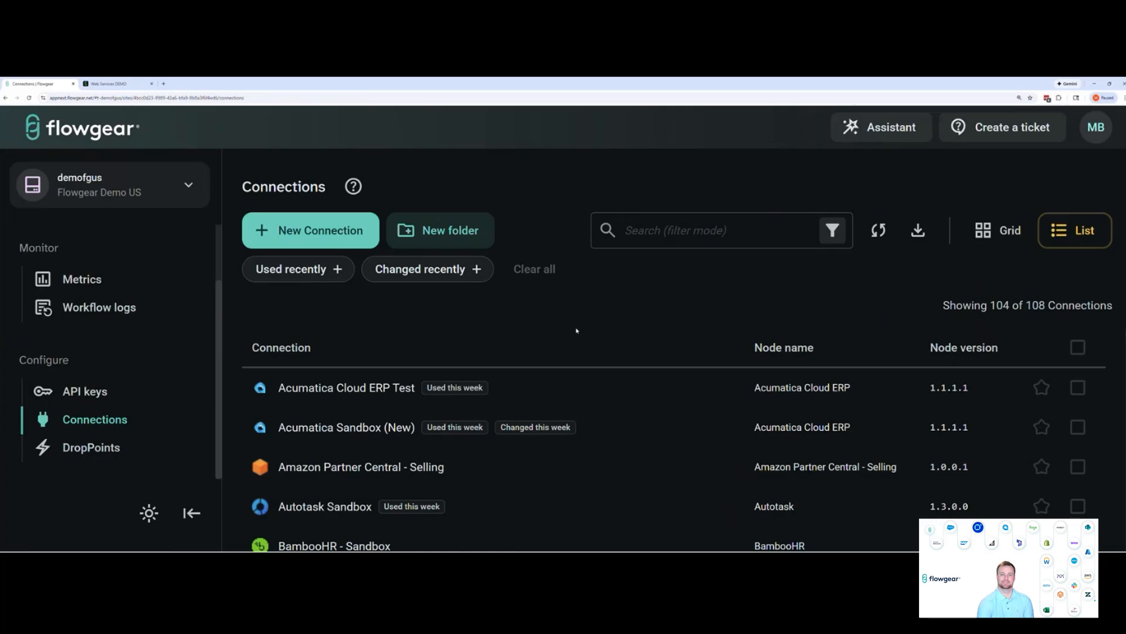
left_click(134, 446)
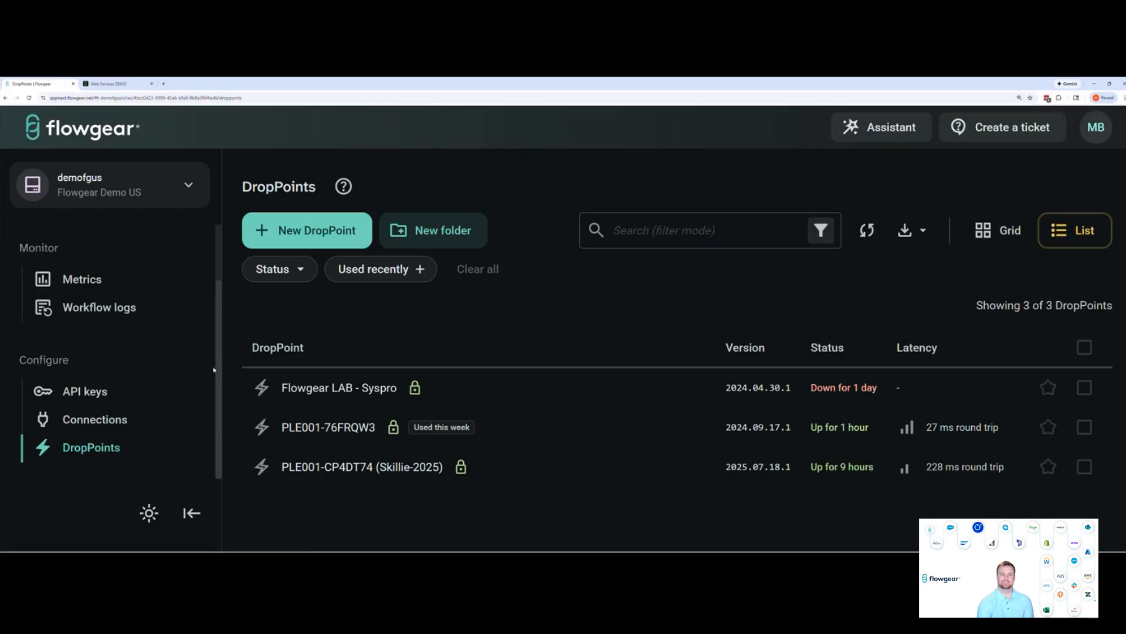
Return to the workflow list, open the site settings, and view the tenant's Clusters page
scroll(214, 352, "up", 2)
left_click(111, 267)
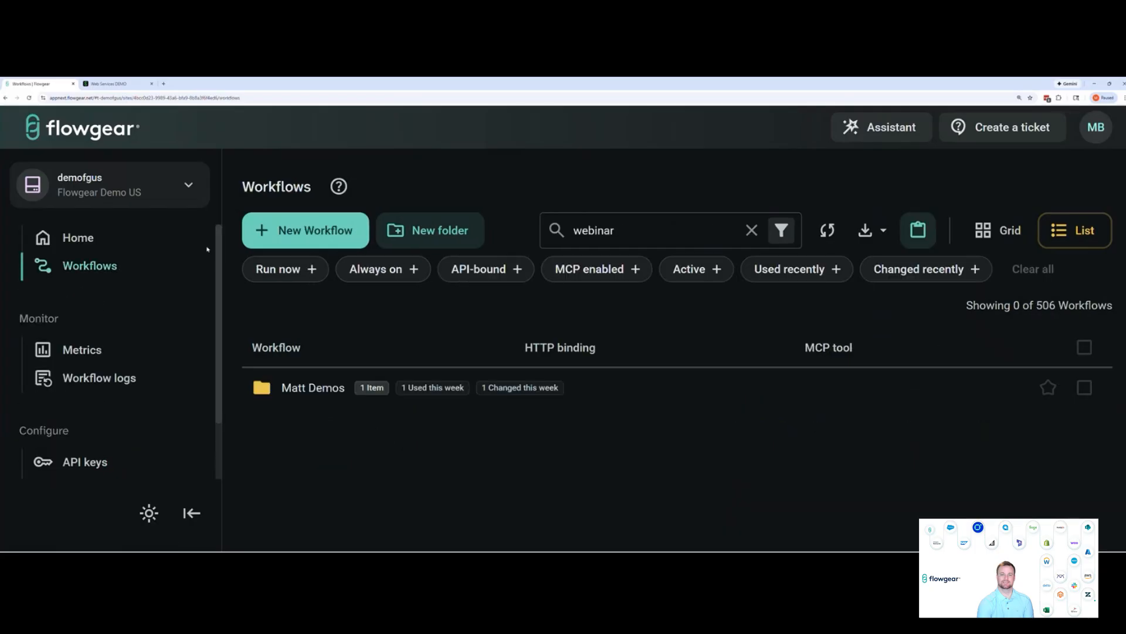
left_click(188, 184)
left_click(125, 422)
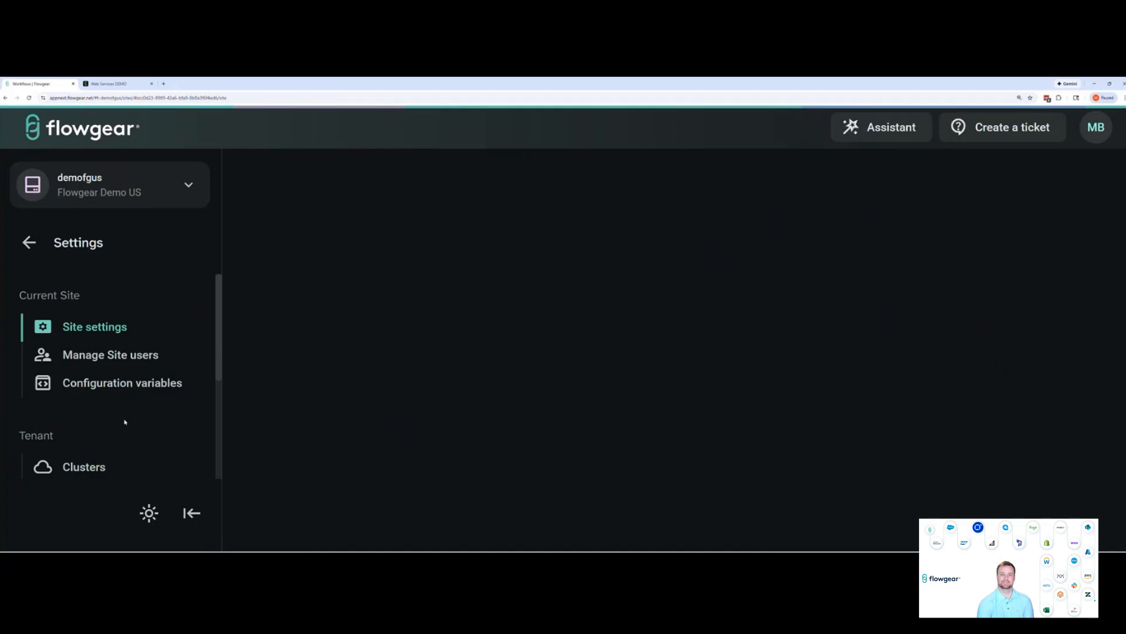
scroll(164, 354, "down", 2)
scroll(144, 356, "up", 2)
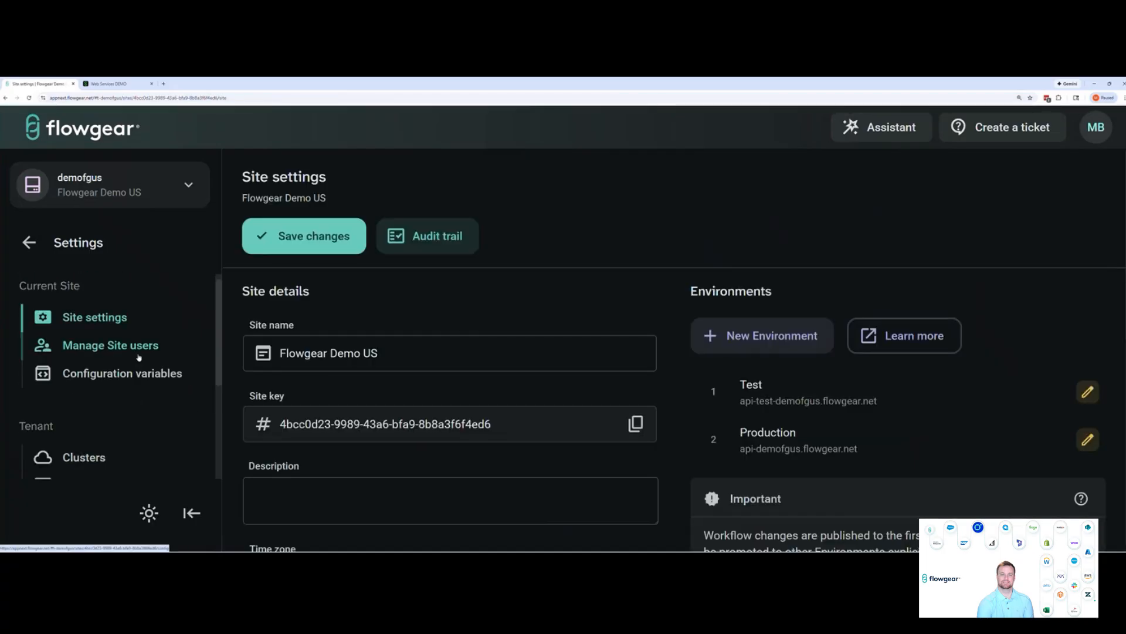
scroll(120, 380, "down", 1)
scroll(117, 378, "down", 2)
left_click(73, 399)
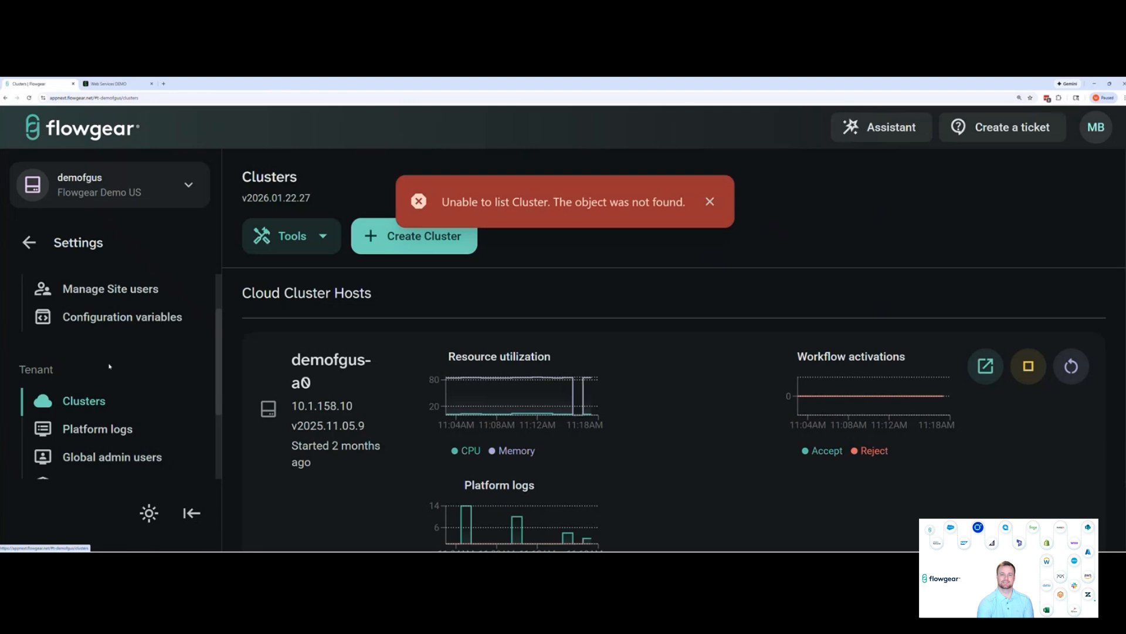
Leave the settings and open the design of the "Dynamics 365 -> Sage Intacct | Orders" workflow in the Dynamics Webinar folder
scroll(110, 367, "up", 2)
left_click(29, 242)
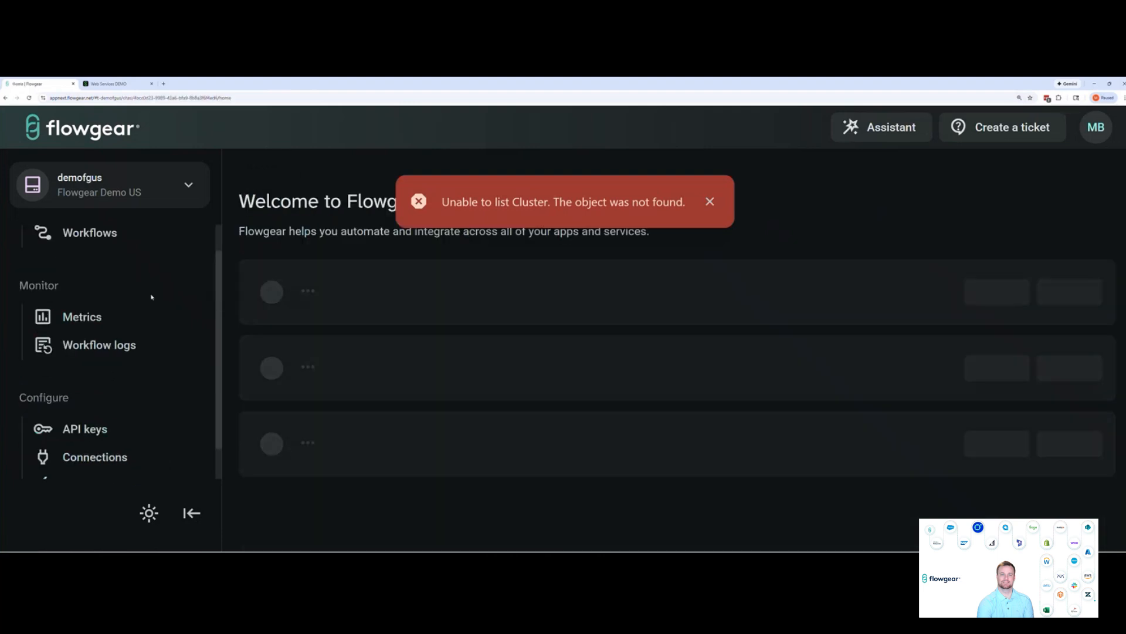
left_click(93, 234)
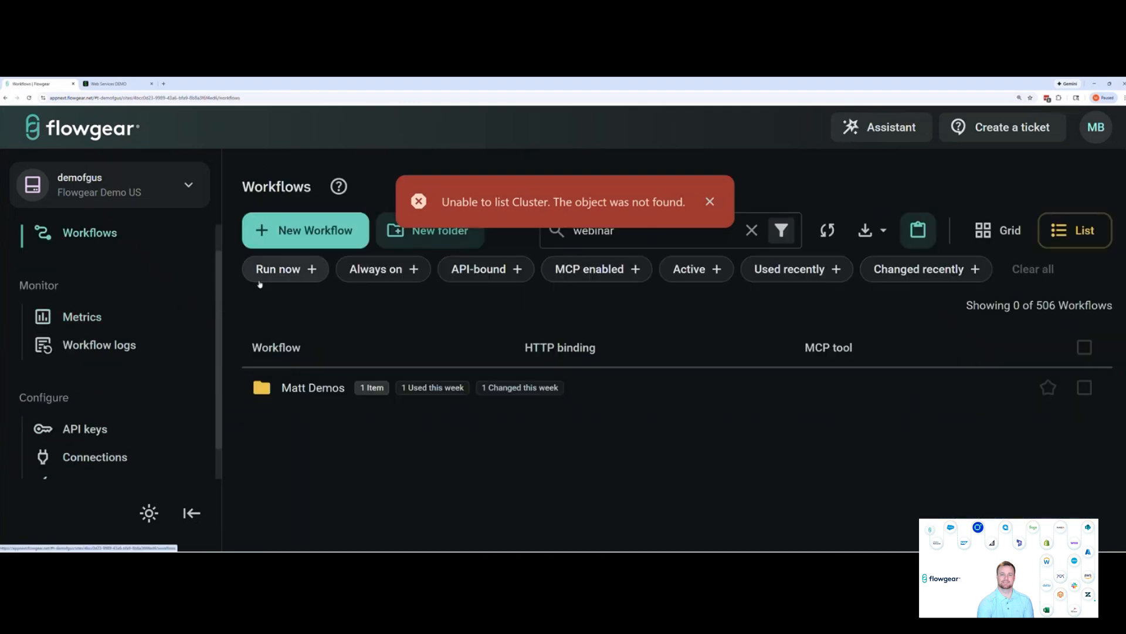
left_click(349, 387)
left_click(353, 398)
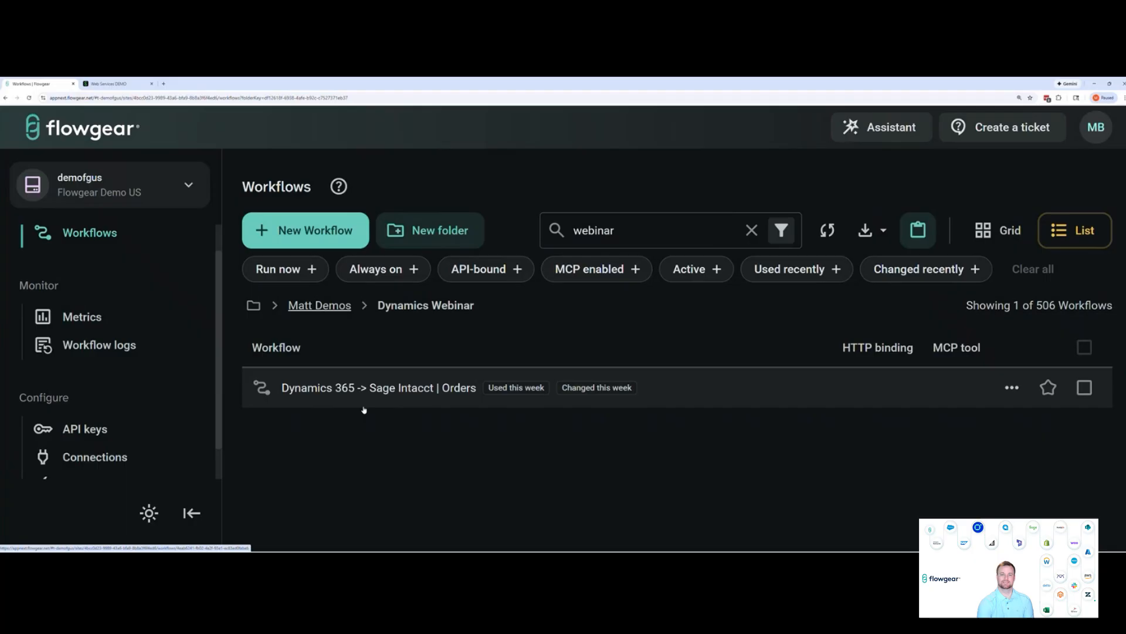
left_click(404, 390)
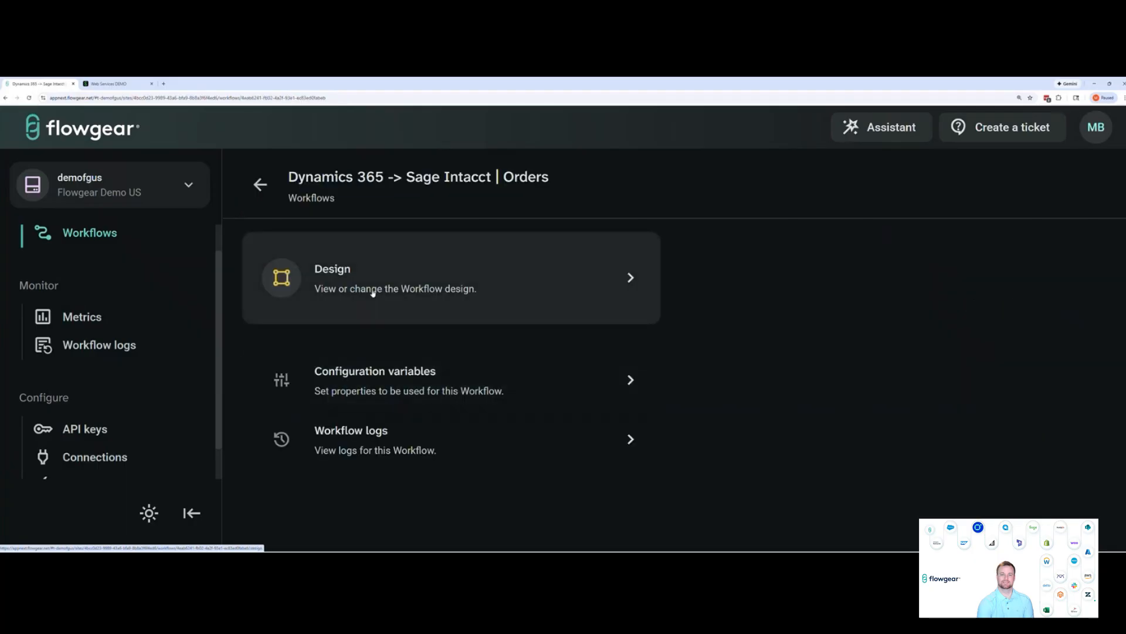
left_click(372, 292)
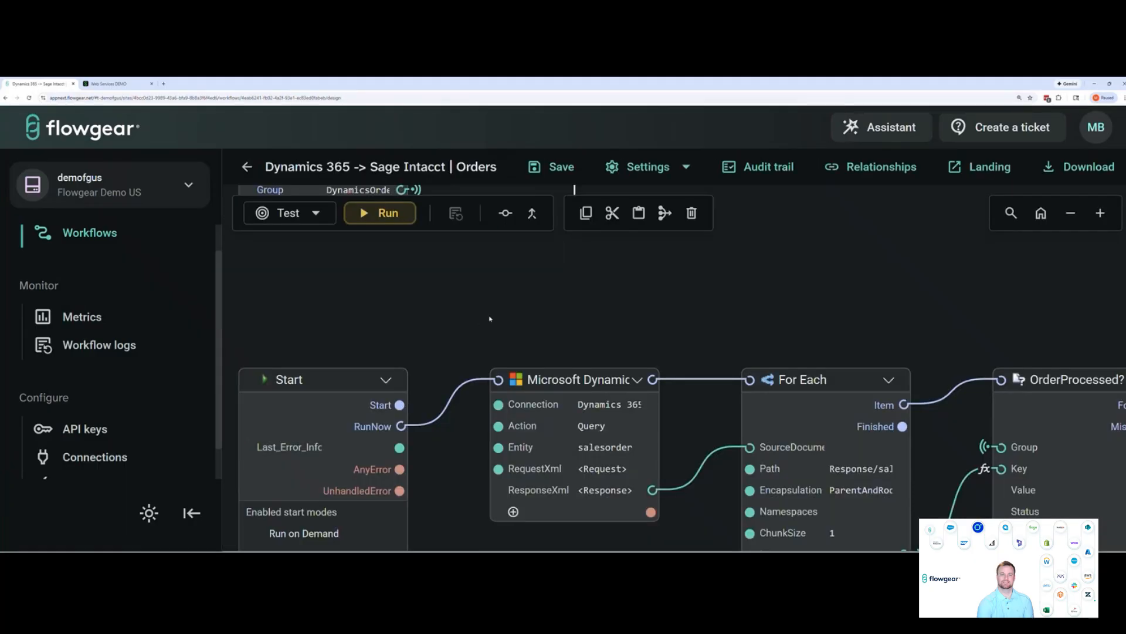
Collapse the navigation sidebar and open the node chooser from an empty spot on the canvas above the workflow's nodes
left_click(192, 512)
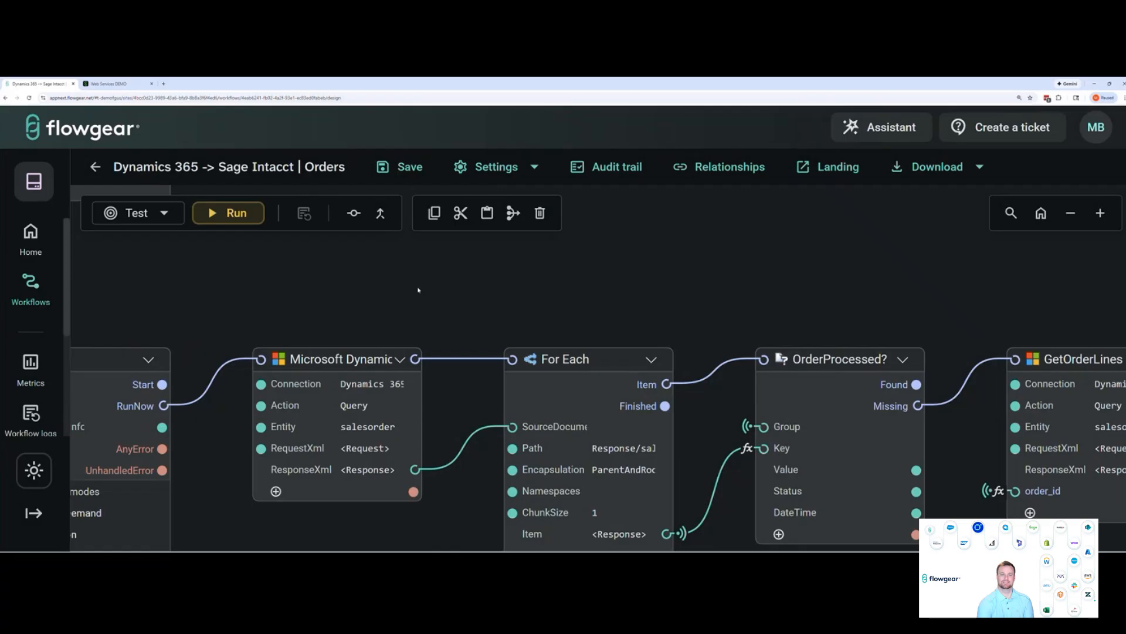
left_click_drag(456, 290, 451, 305)
scroll(452, 325, "up", 1)
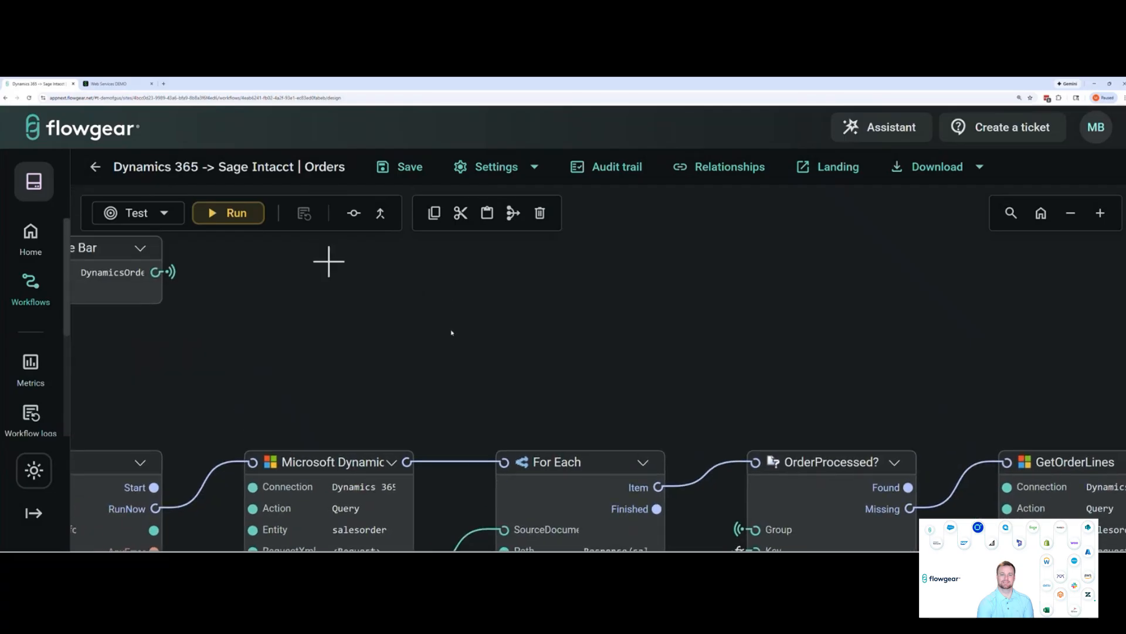
left_click_drag(474, 338, 469, 340)
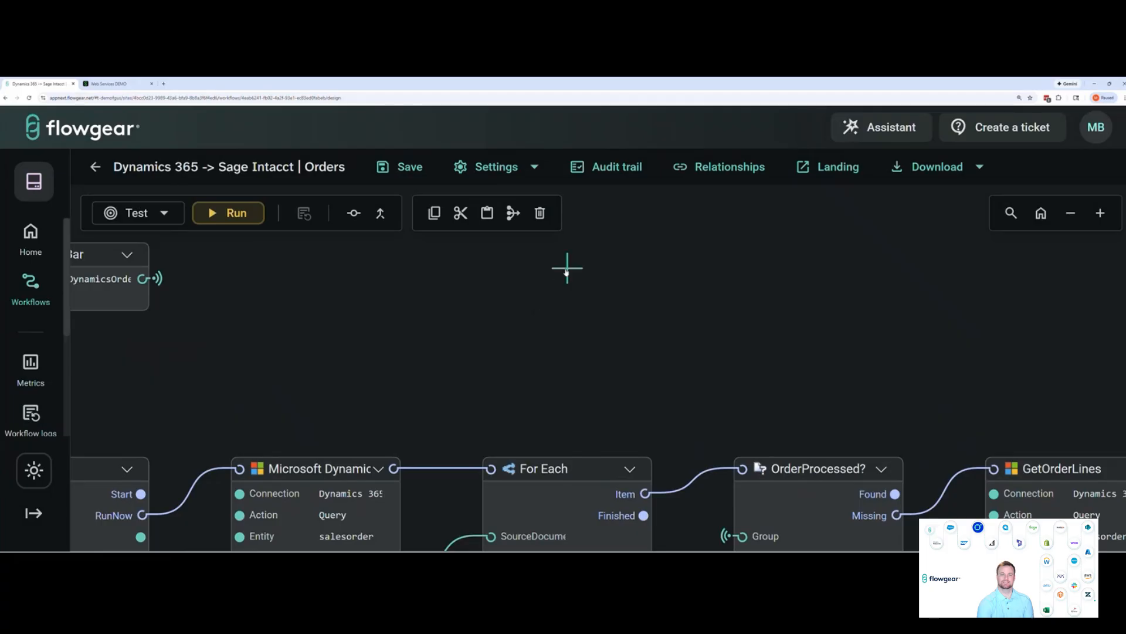
left_click_drag(466, 354, 488, 328)
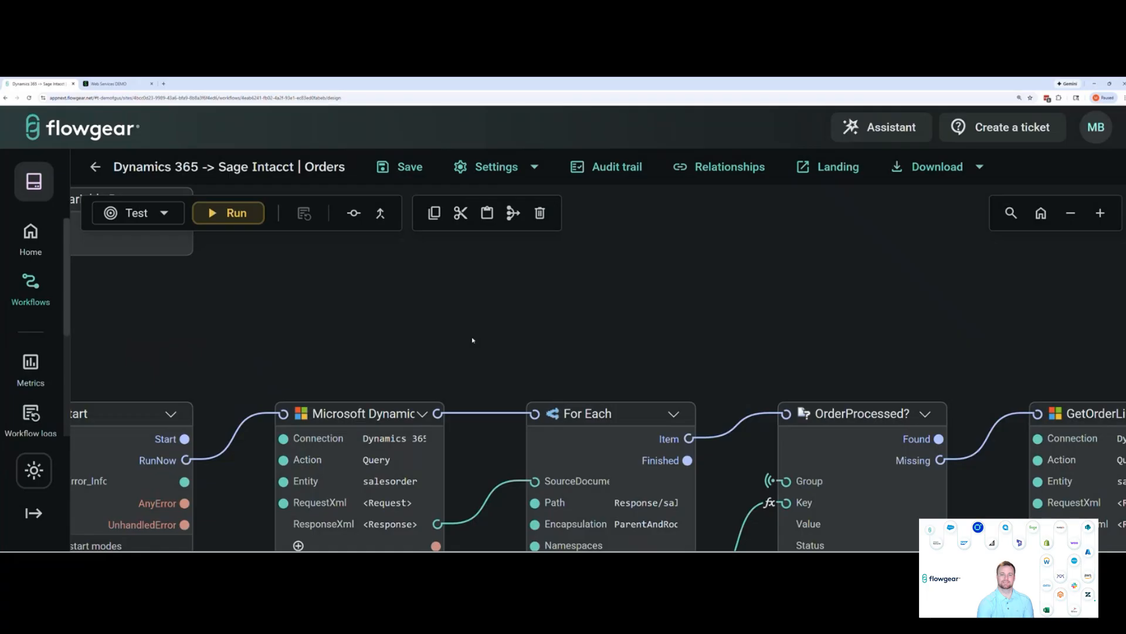
left_click_drag(611, 211, 448, 362)
double_click(457, 377)
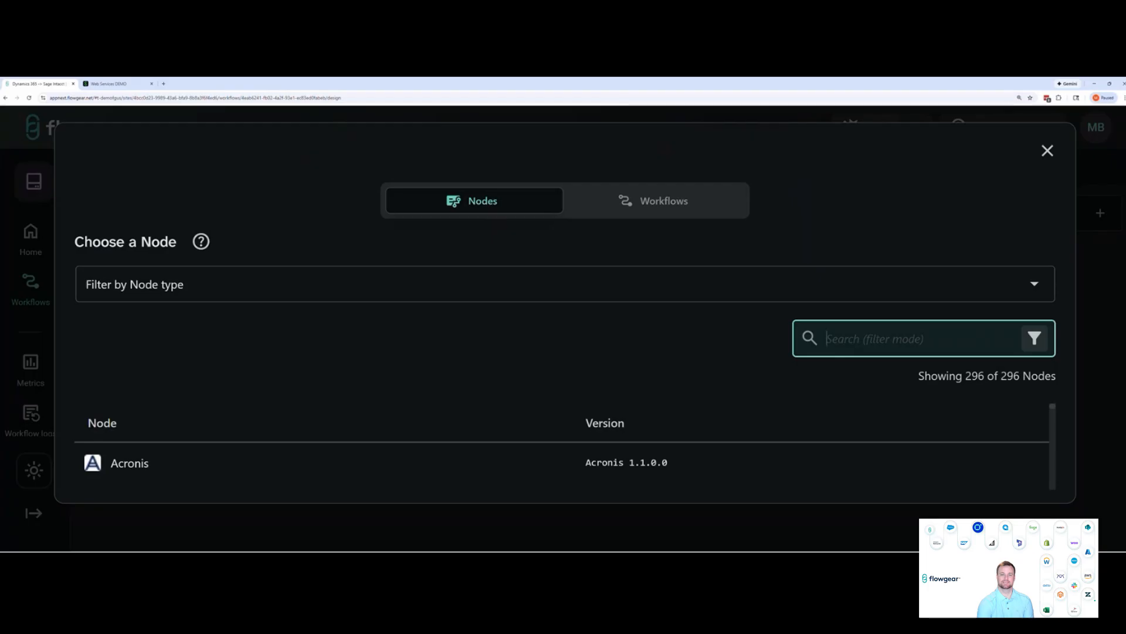
Browse the available nodes filtered by the Connector type and by the Trigger type
left_click(757, 294)
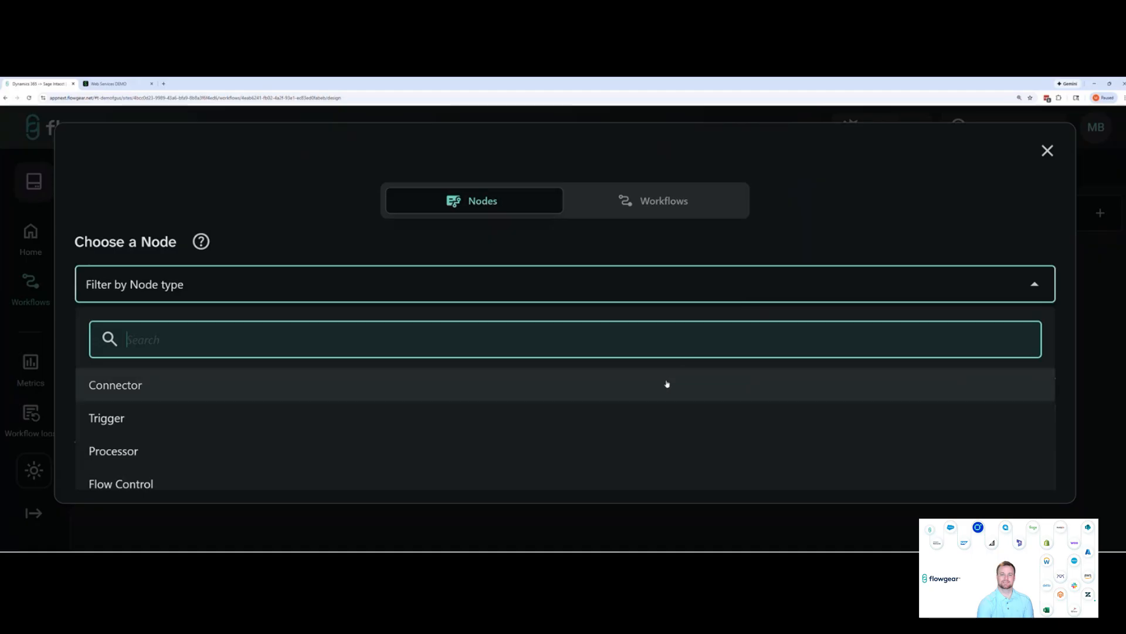
left_click(569, 397)
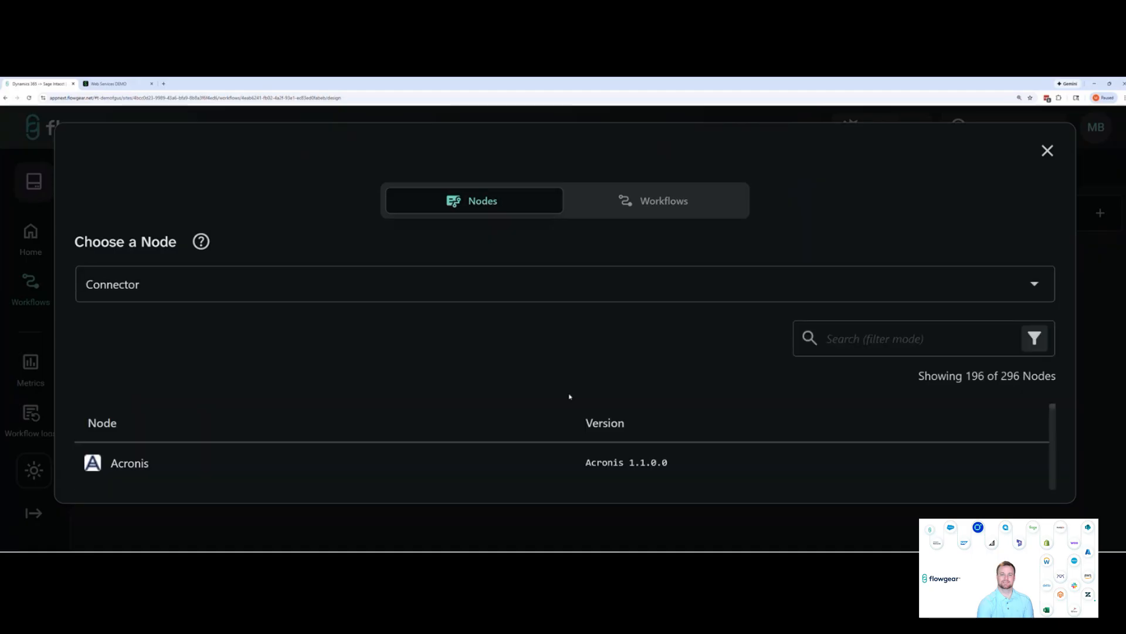
scroll(558, 470, "down", 1)
scroll(558, 470, "down", 1)
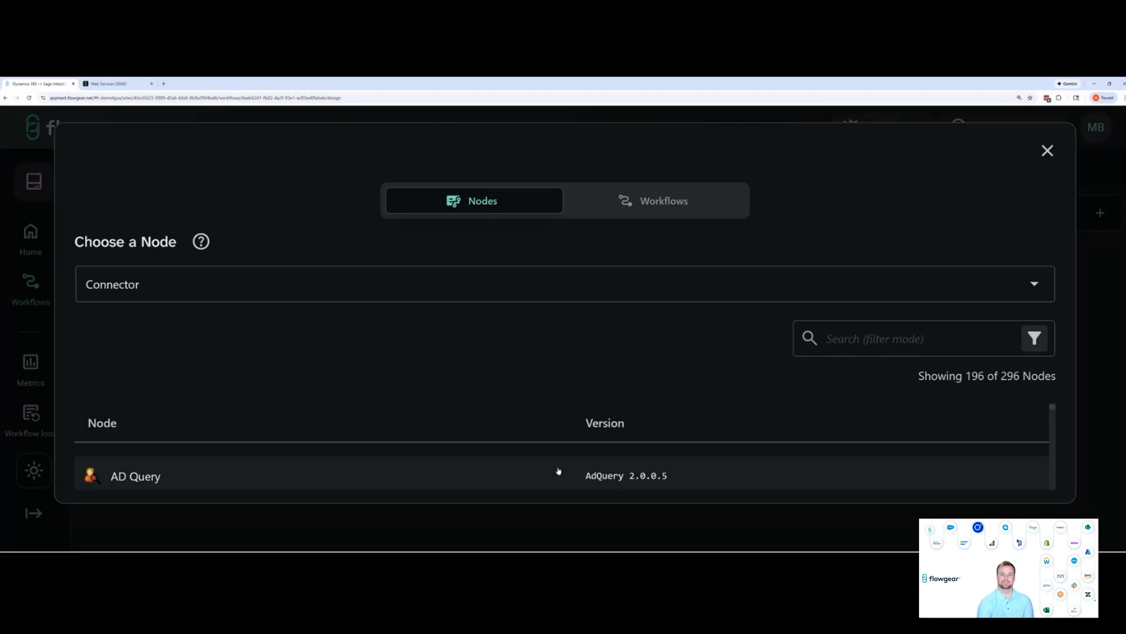
left_click(760, 284)
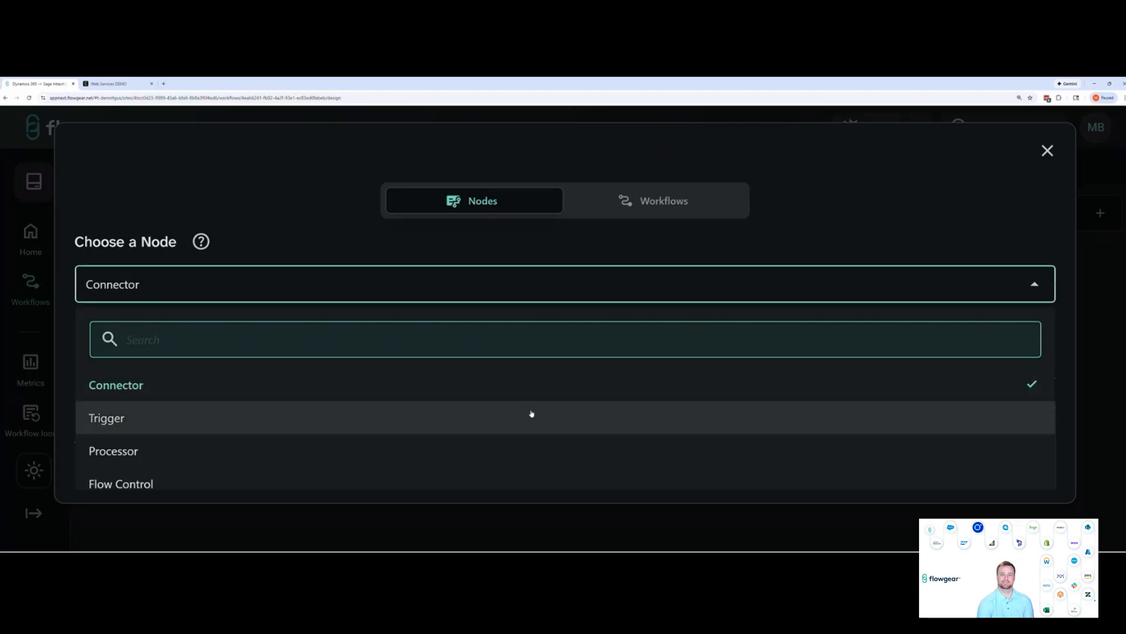
left_click(531, 413)
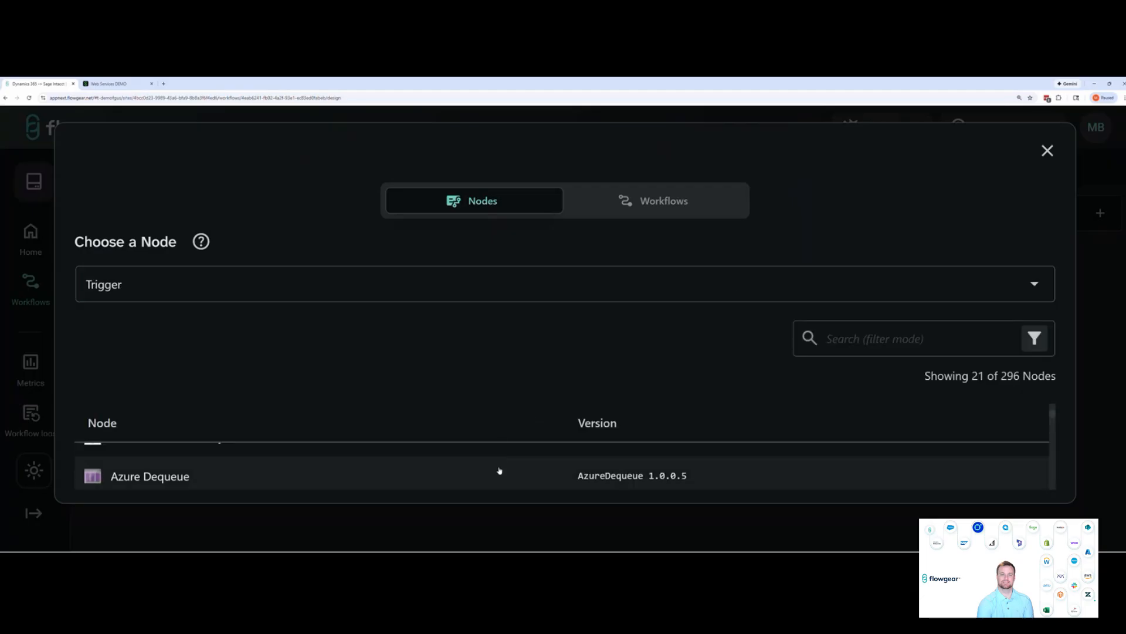
scroll(499, 469, "up", 1)
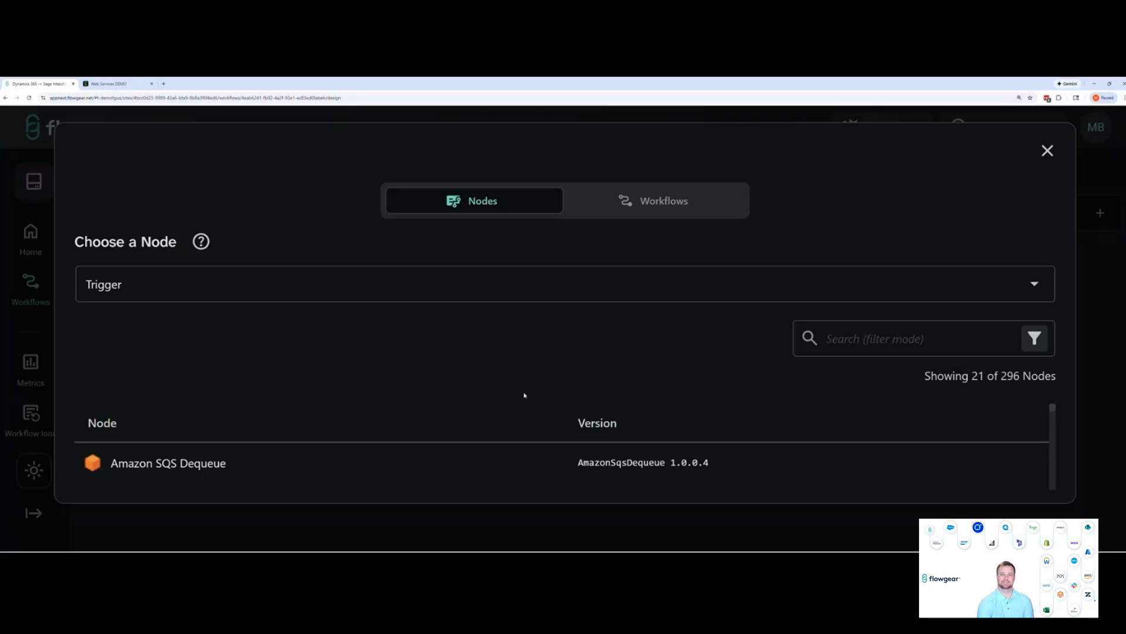
Browse the nodes filtered by the Processor and Flow Control types, and close the node chooser
left_click(600, 290)
left_click(526, 448)
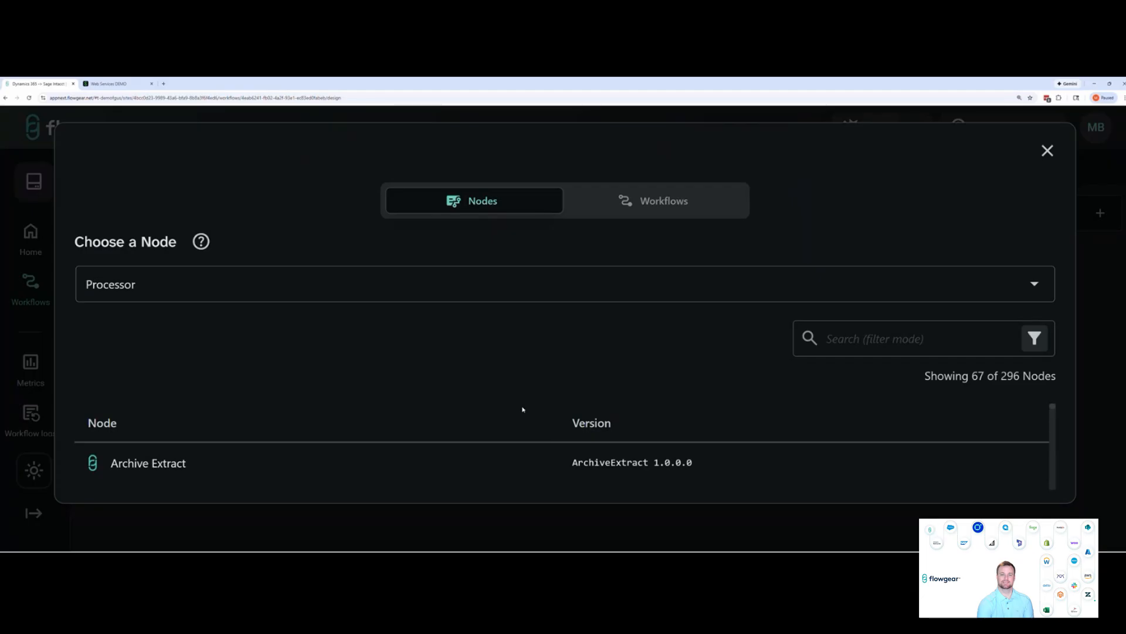
scroll(510, 467, "down", 1)
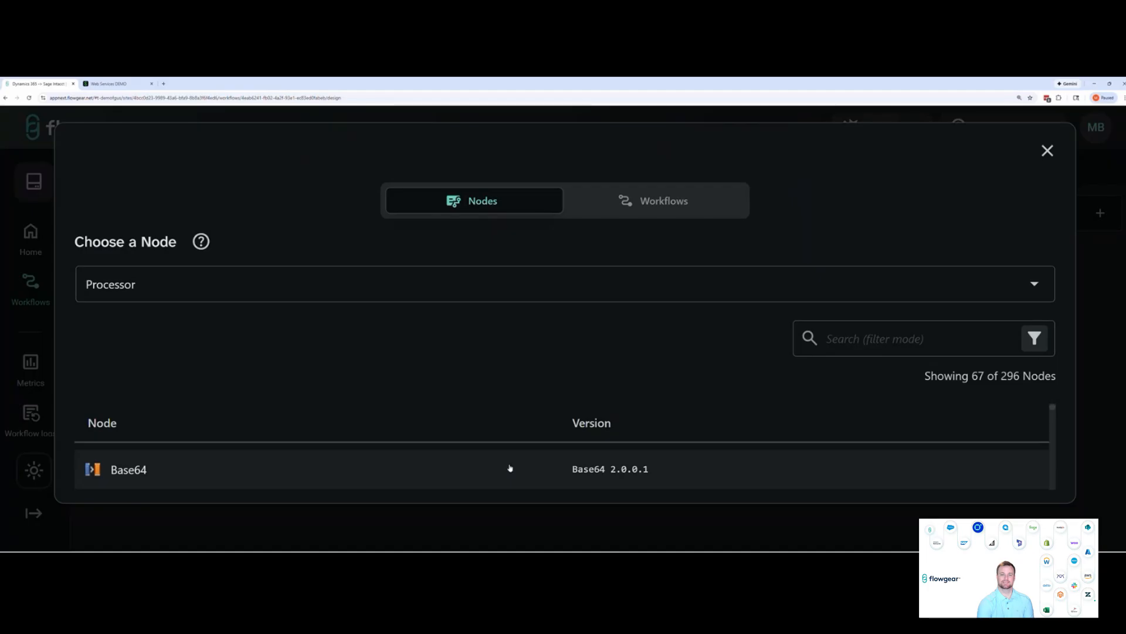
left_click(528, 287)
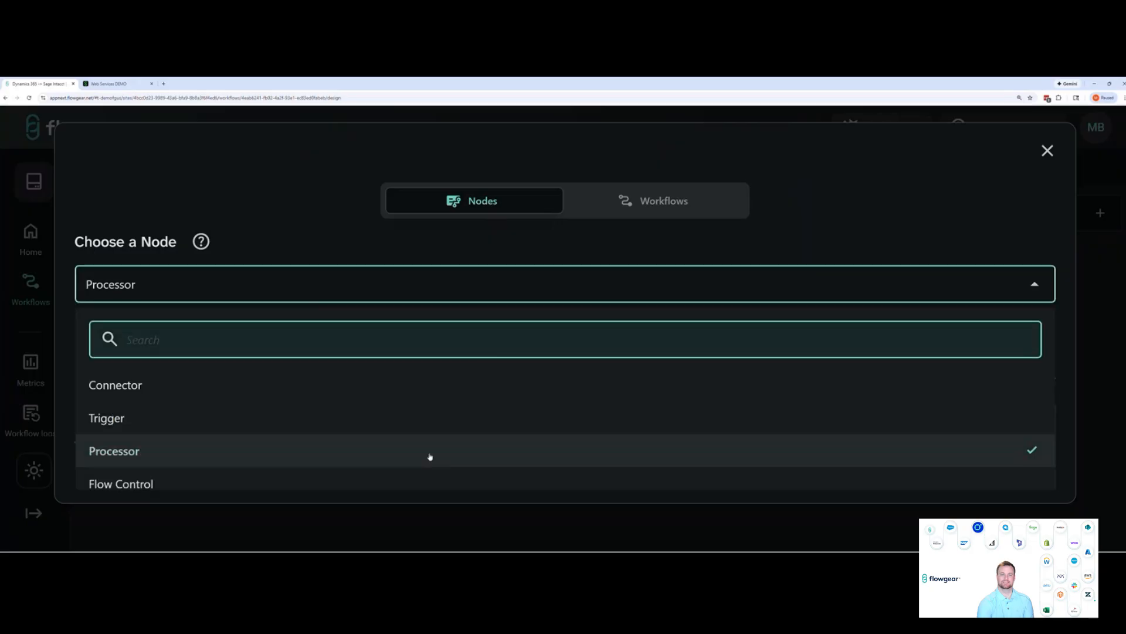
left_click(427, 482)
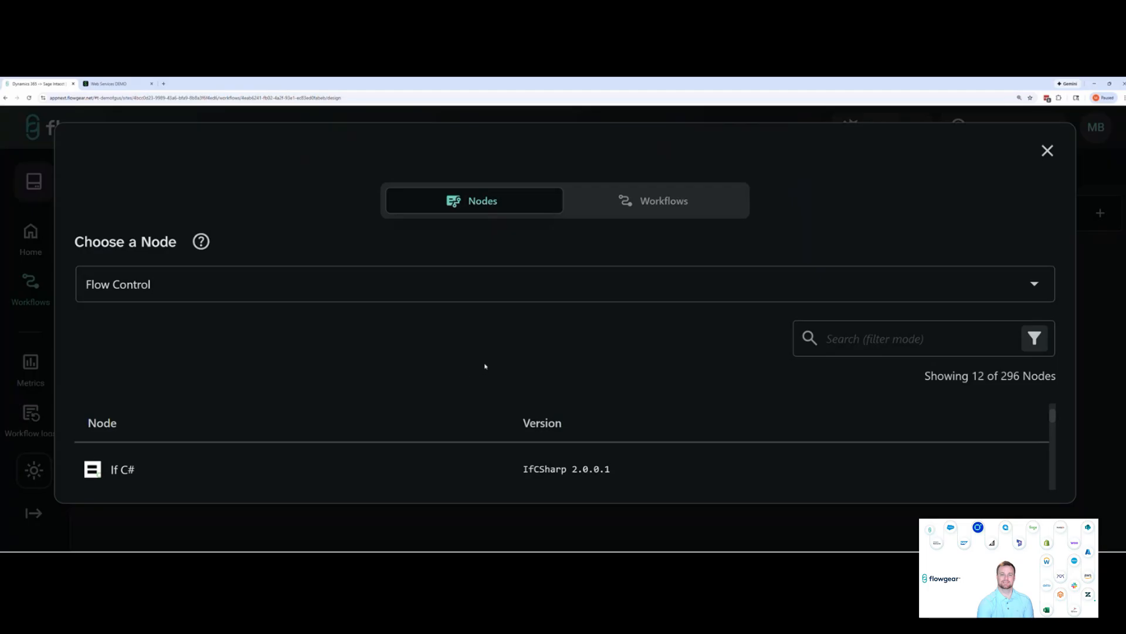
left_click(1047, 151)
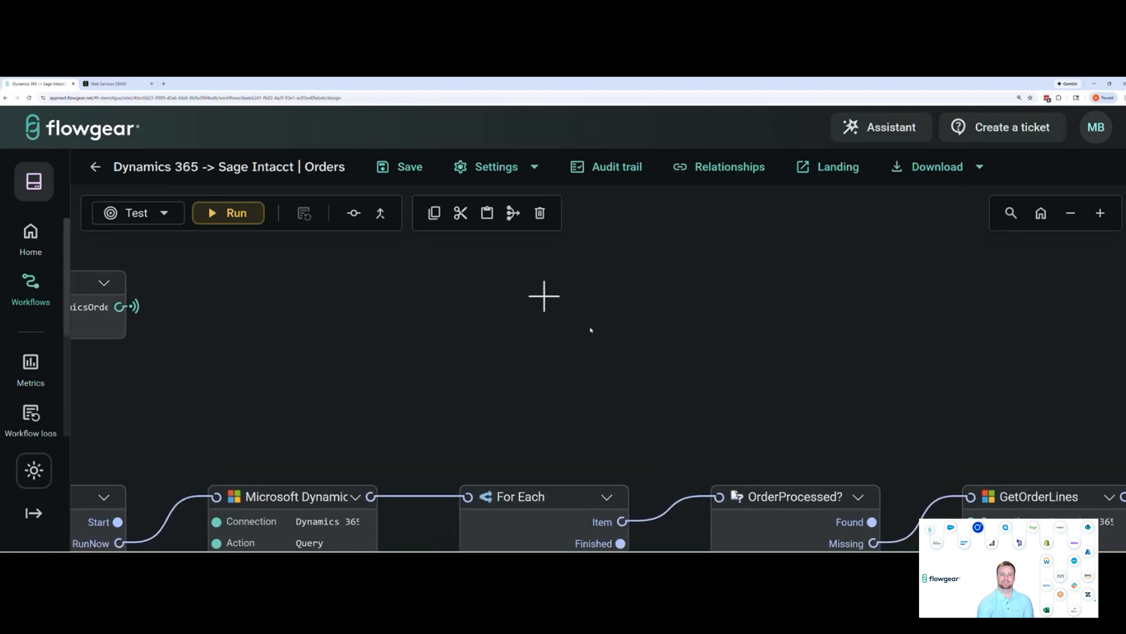
Search the node chooser for Dynamics and add a Microsoft Dynamics 365 Sales node to the empty canvas above the For Each node
left_click(543, 297)
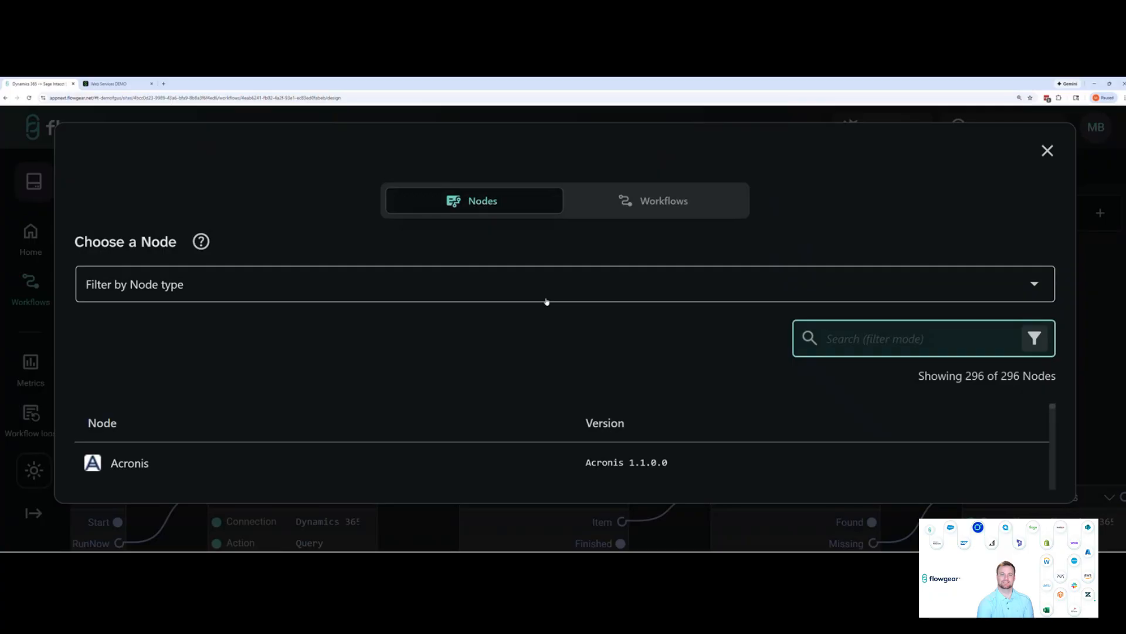
type("dynam")
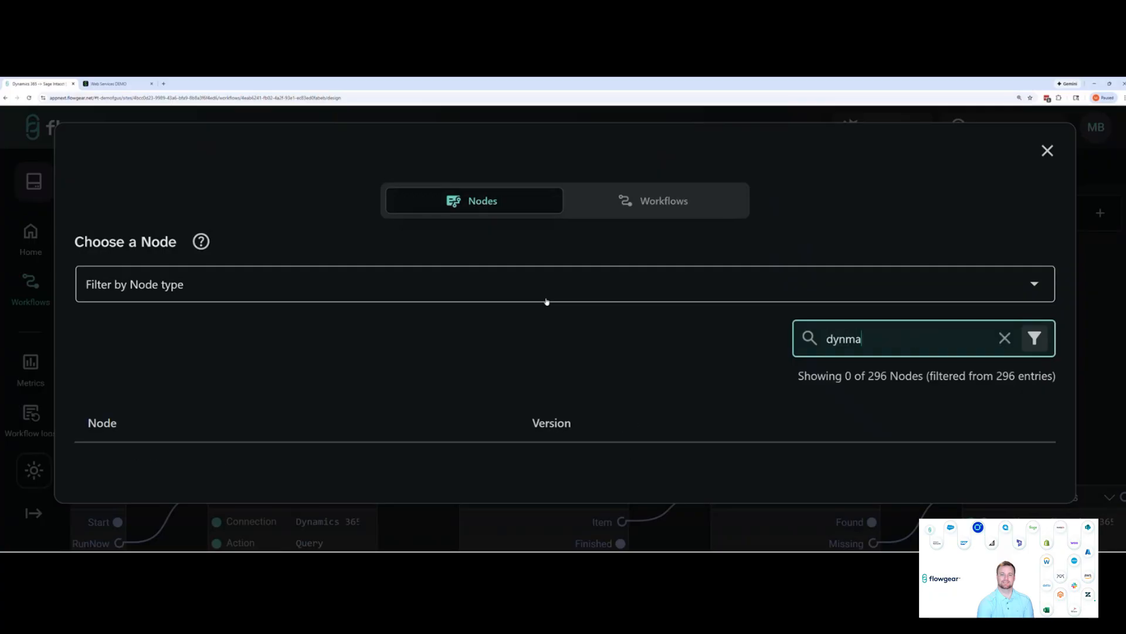
type("ics")
scroll(434, 480, "down", 1)
scroll(434, 480, "down", 1)
left_click(397, 460)
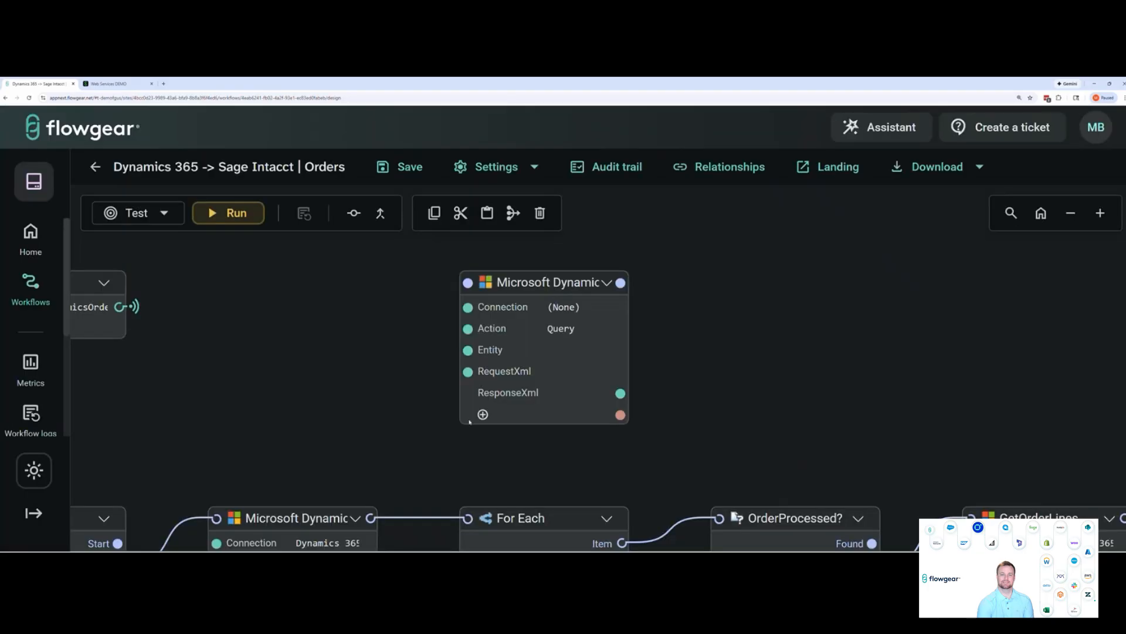
Set the new Microsoft Dynamics node's connection to Dynamics 365 Sales - Sandbox
left_click(601, 307)
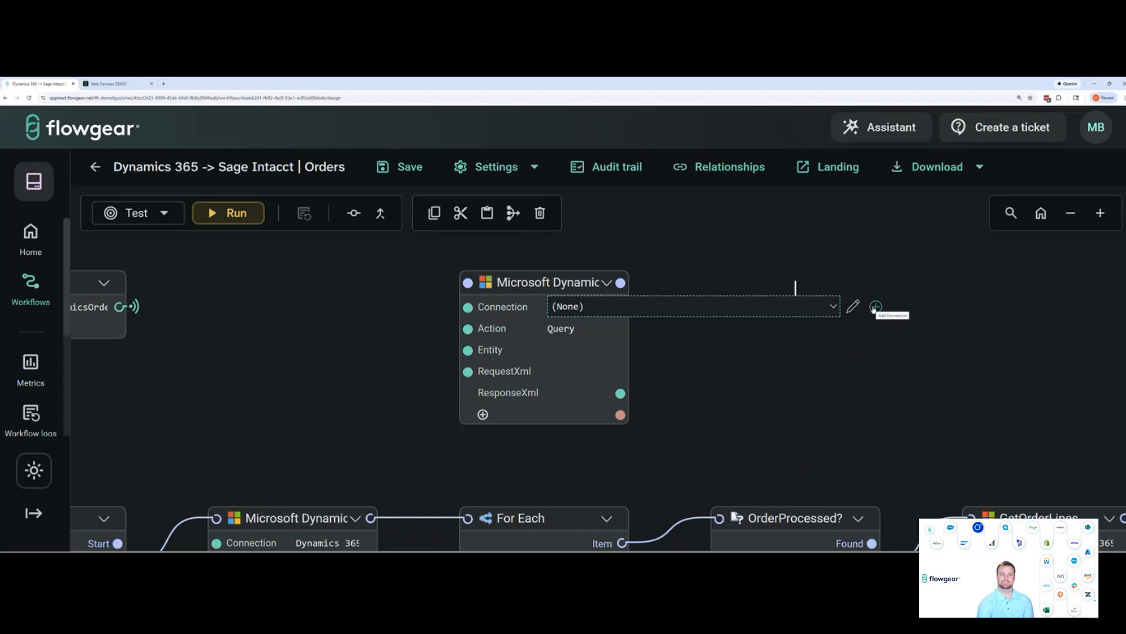
left_click(832, 307)
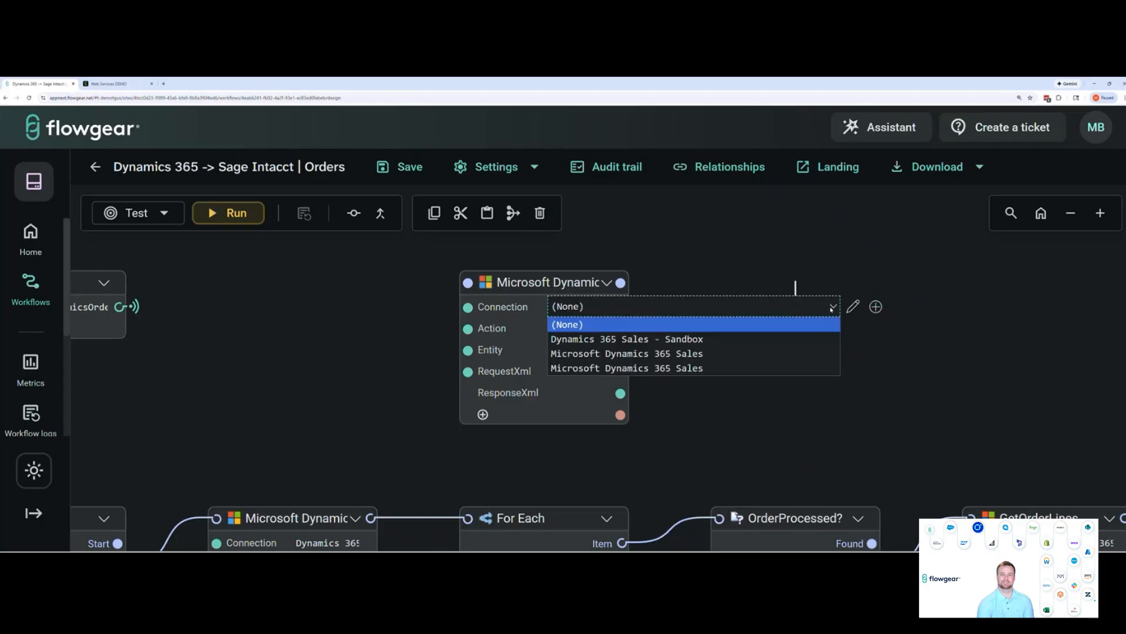
left_click(813, 339)
Open the selected sandbox connection for editing and review its Test environment settings, including DropPoint, mode, URL and client credential fields
left_click(852, 307)
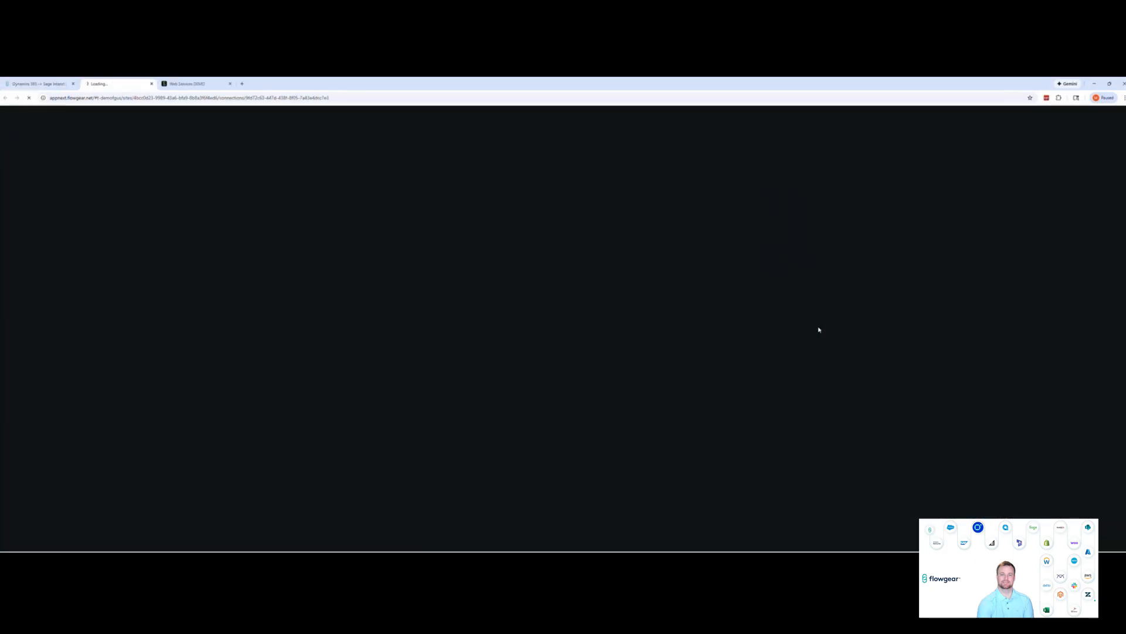
scroll(626, 351, "down", 1)
scroll(654, 350, "down", 3)
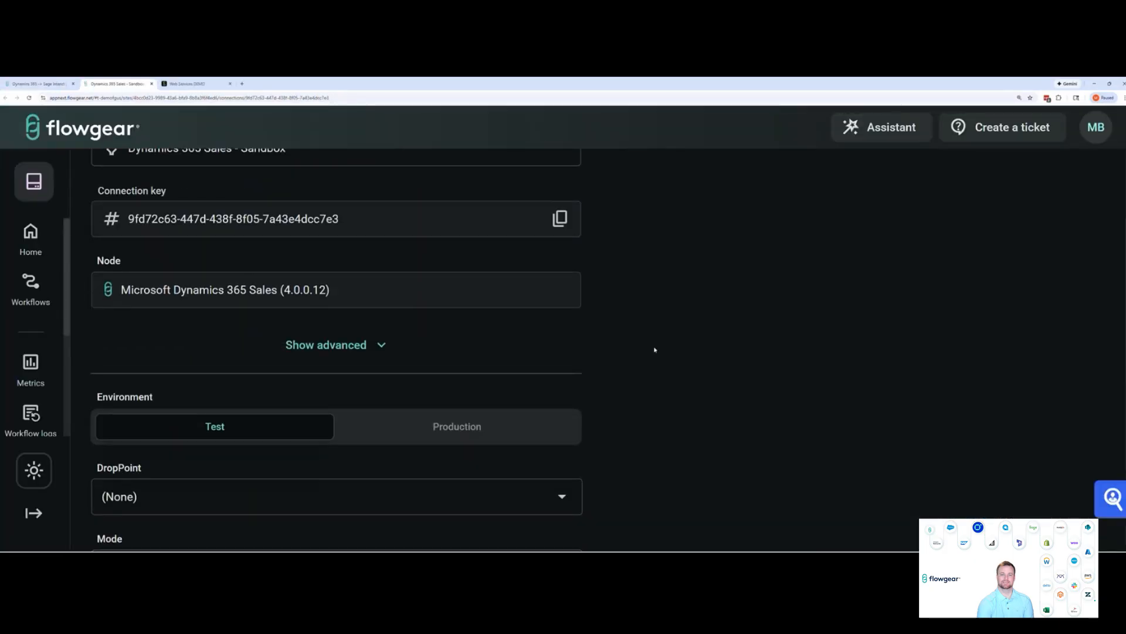
scroll(654, 349, "down", 4)
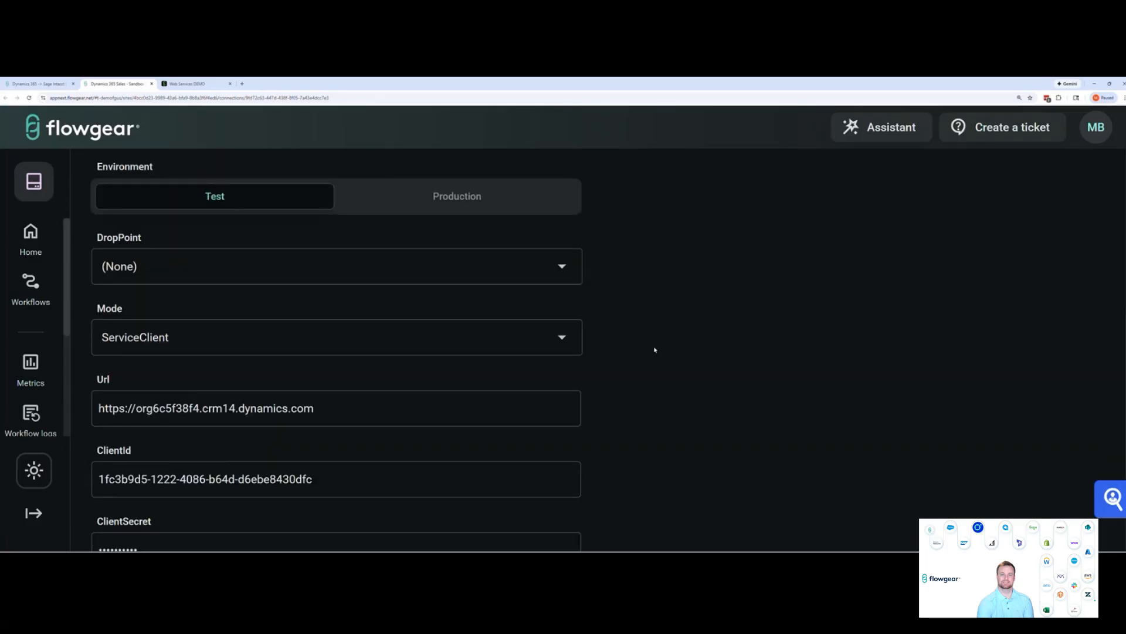
scroll(655, 349, "down", 1)
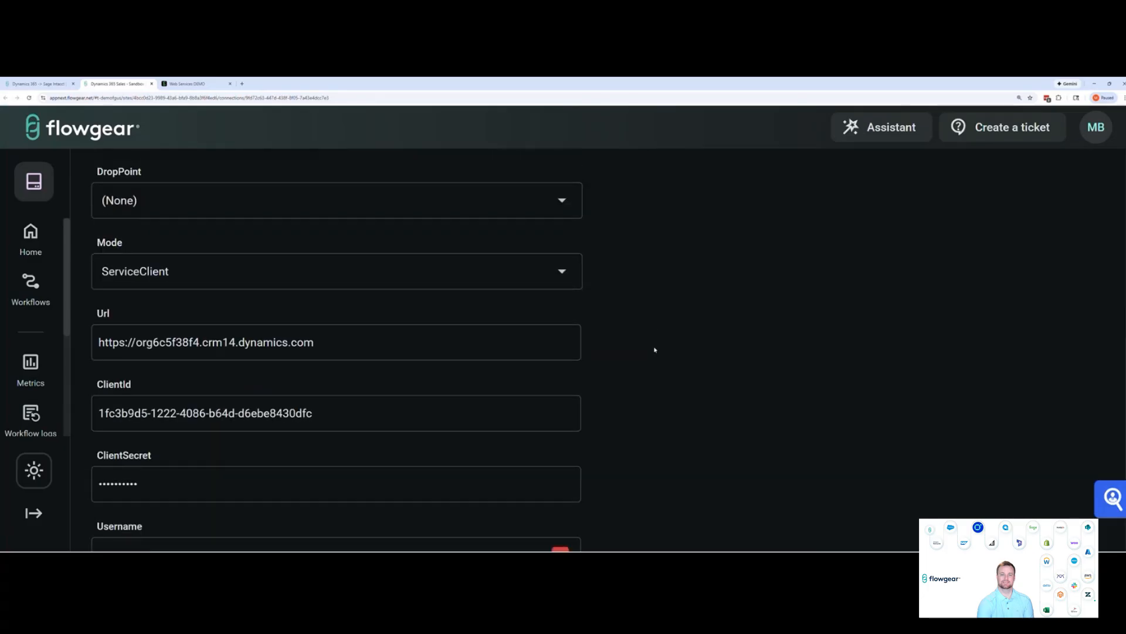
scroll(657, 346, "down", 2)
scroll(660, 341, "up", 1)
scroll(660, 341, "up", 1)
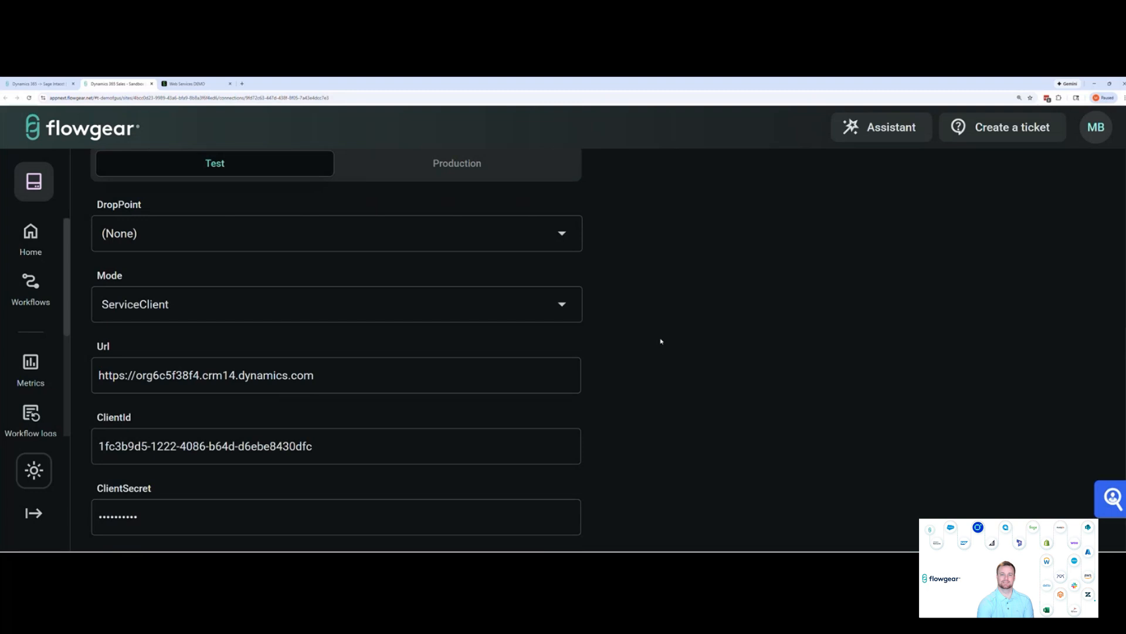
scroll(675, 346, "down", 3)
scroll(701, 347, "up", 4)
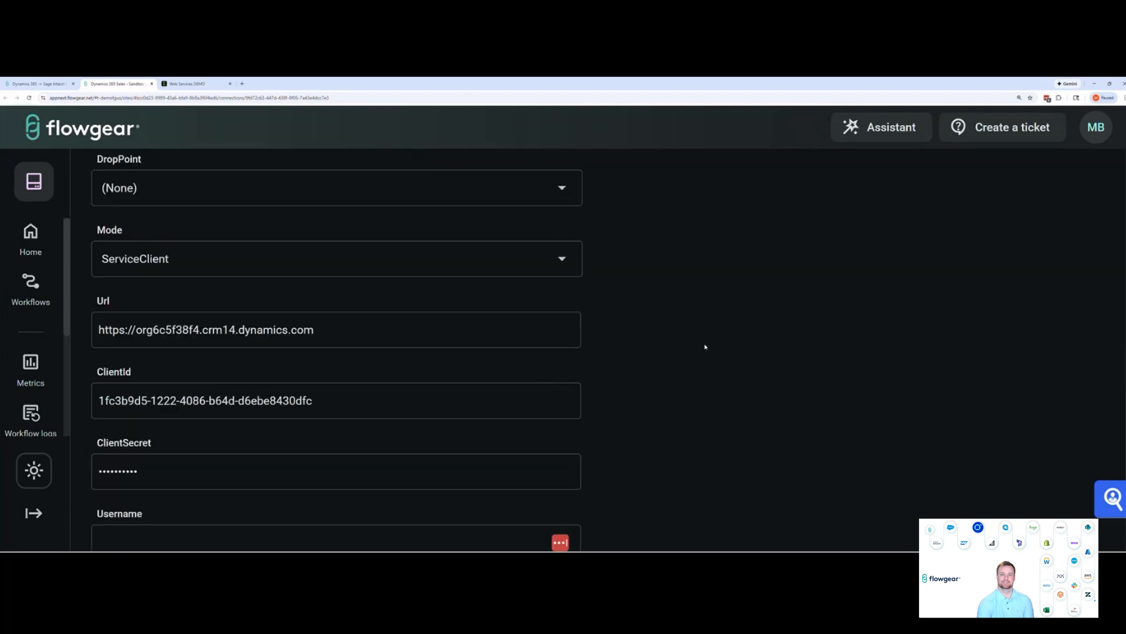
scroll(695, 351, "up", 3)
scroll(695, 351, "down", 1)
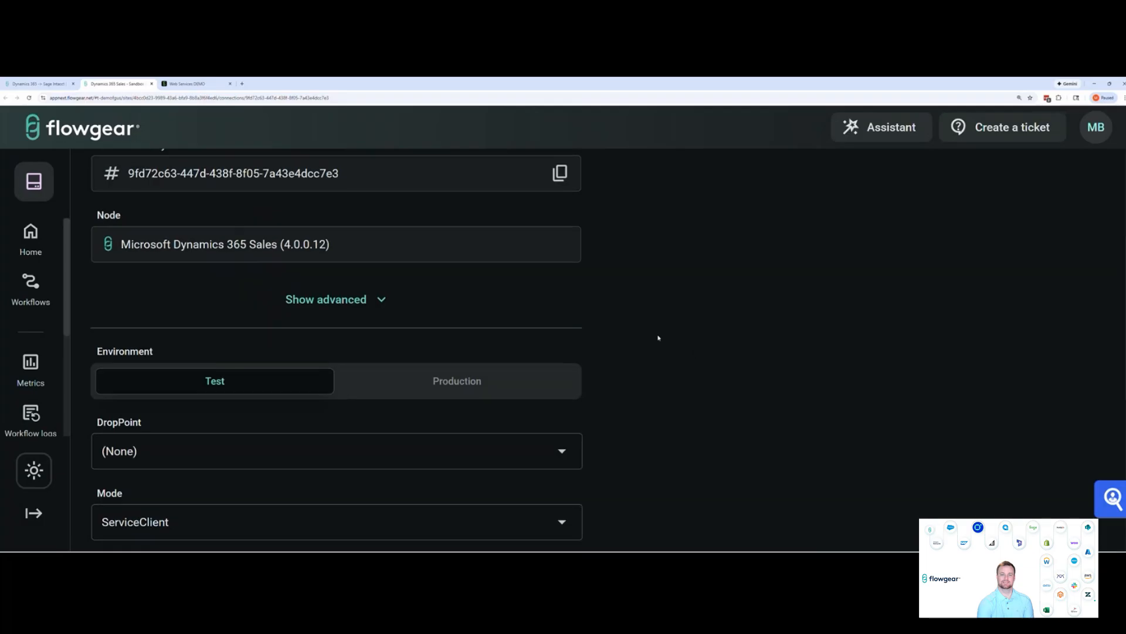
scroll(658, 338, "down", 2)
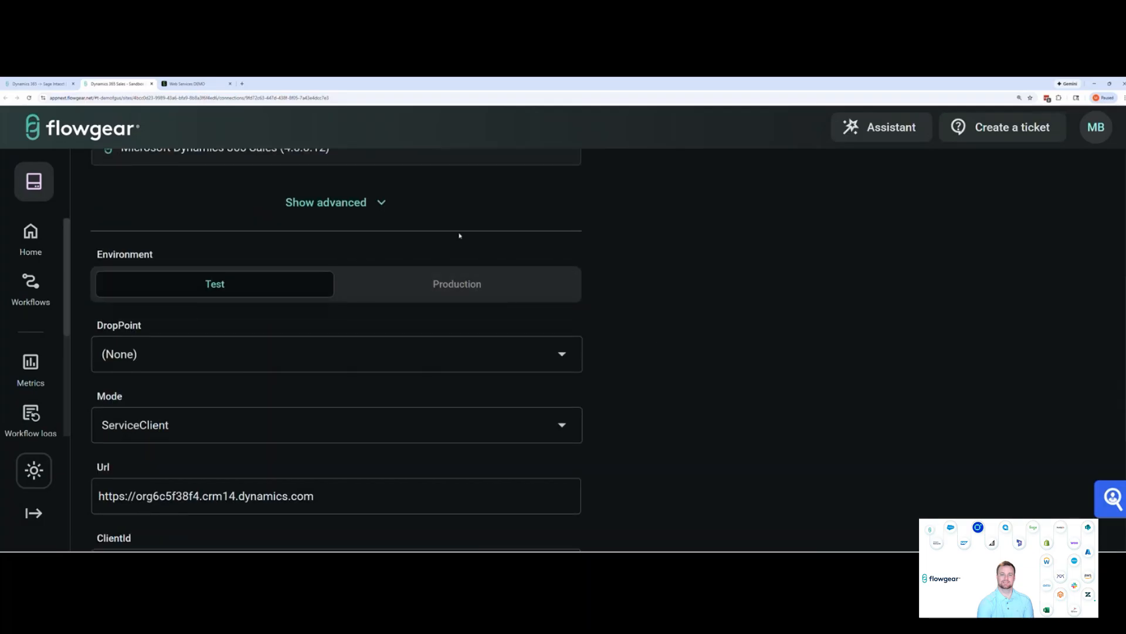
scroll(611, 380, "down", 1)
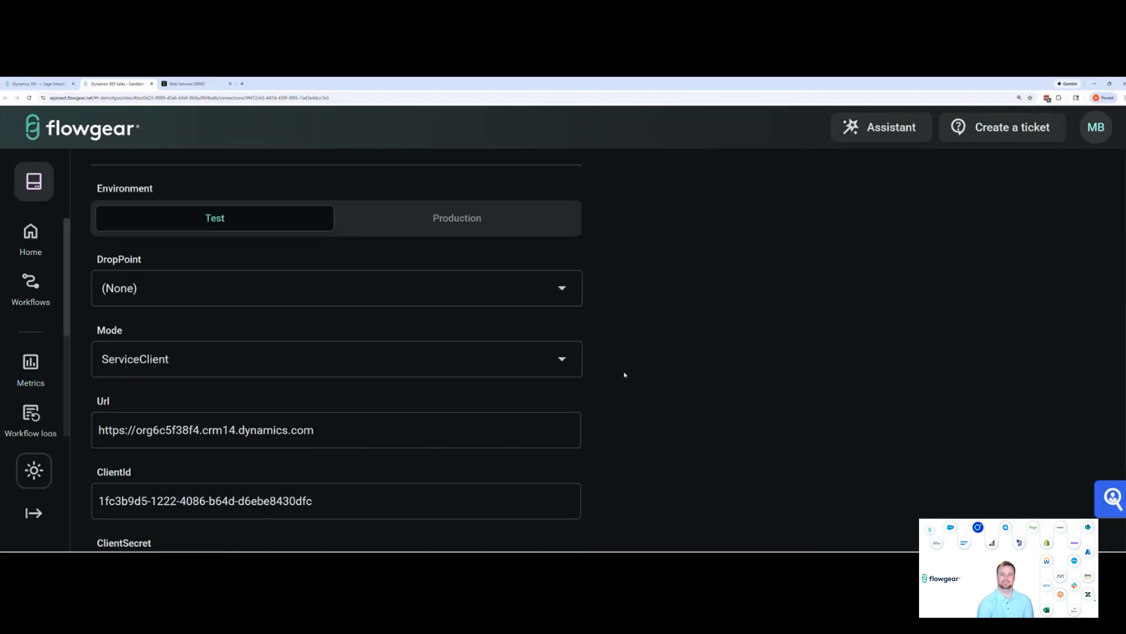
View the connection's Production environment settings, switch back to the Test environment and test the connection
left_click(481, 225)
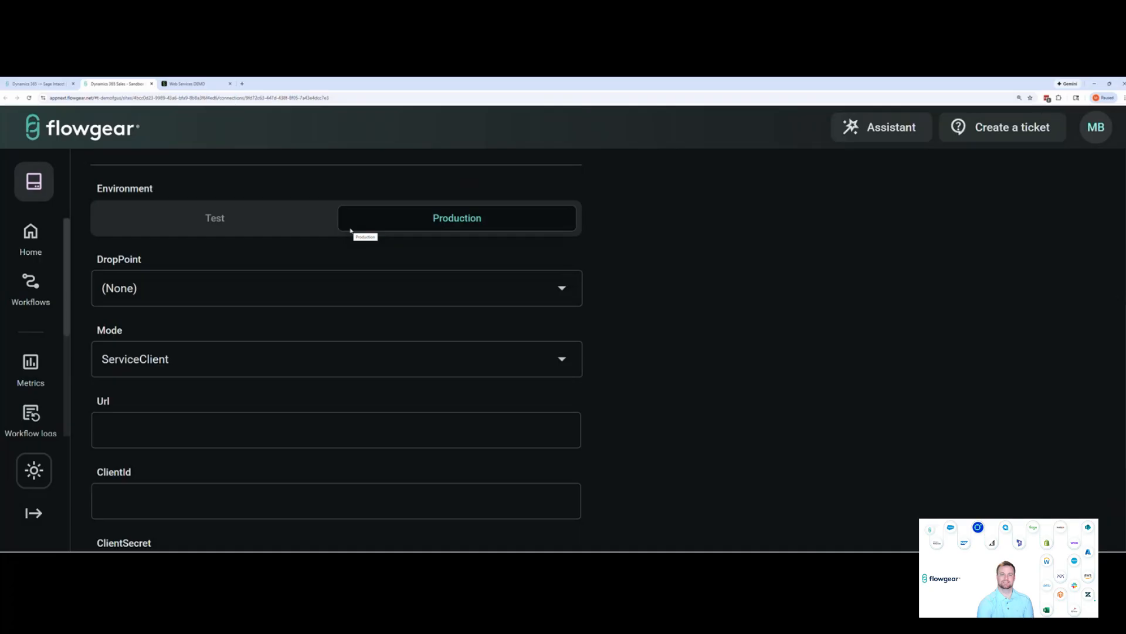
left_click(289, 229)
scroll(610, 302, "up", 1)
scroll(613, 305, "up", 5)
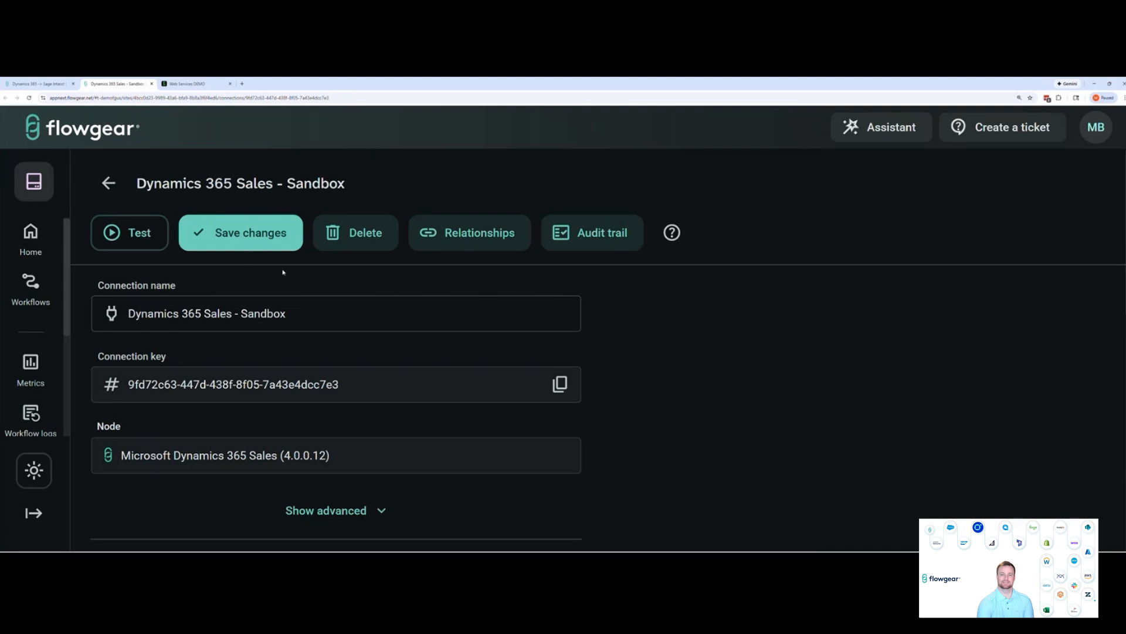
left_click(134, 231)
Return to the workflow design and apply the "Query account" sample to the new Microsoft Dynamics node
left_click(38, 83)
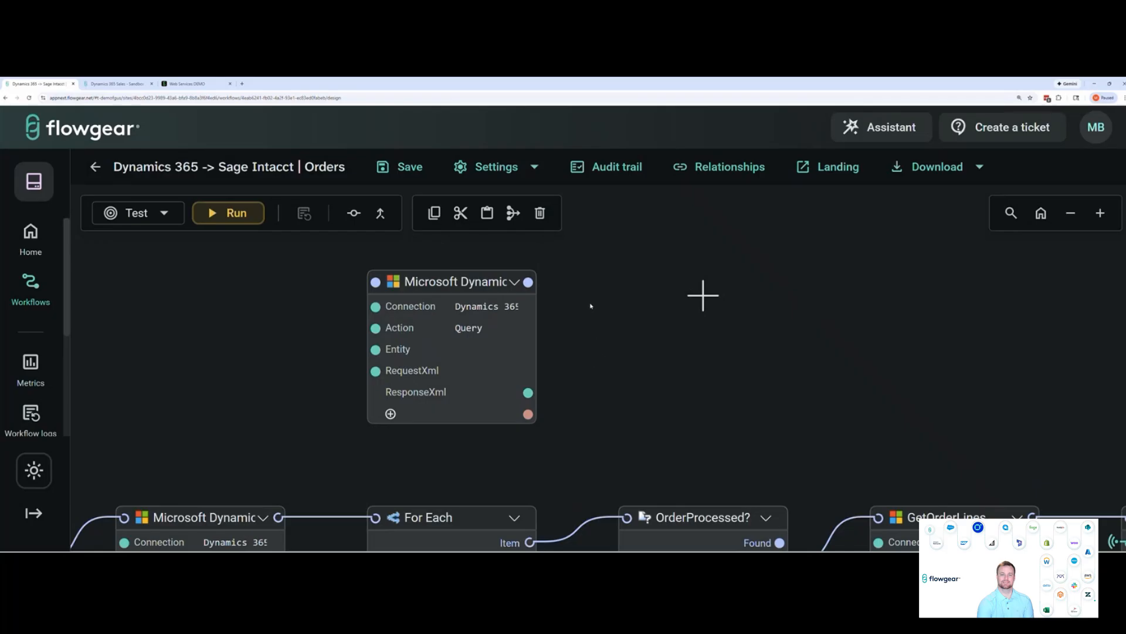
left_click(515, 284)
left_click(557, 315)
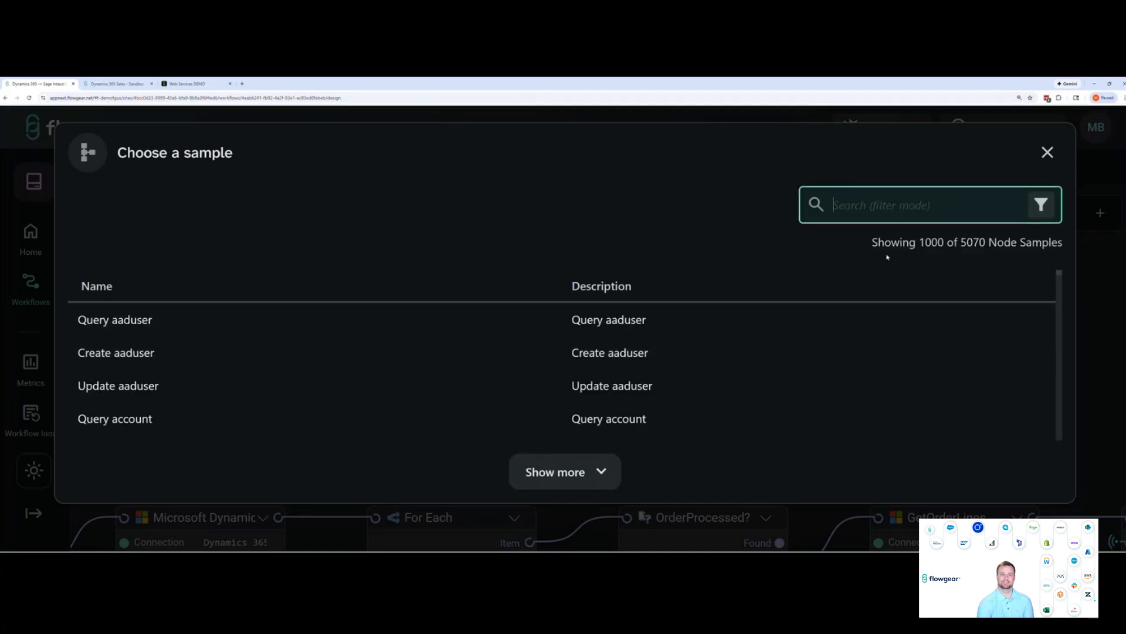
left_click_drag(961, 246, 985, 245)
left_click(978, 247)
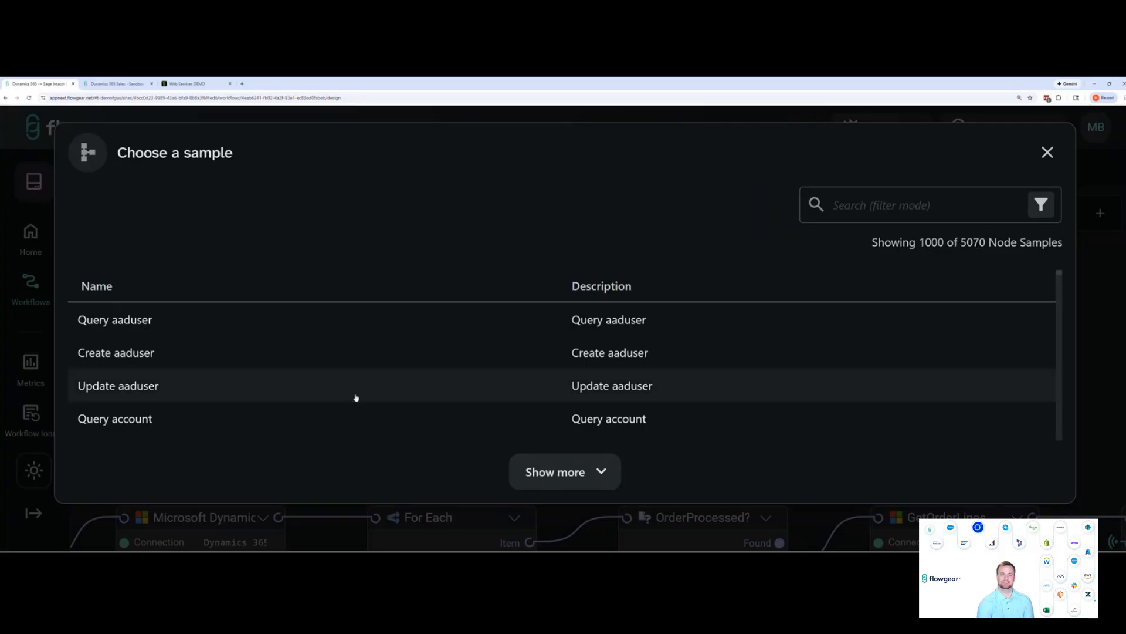
left_click(346, 416)
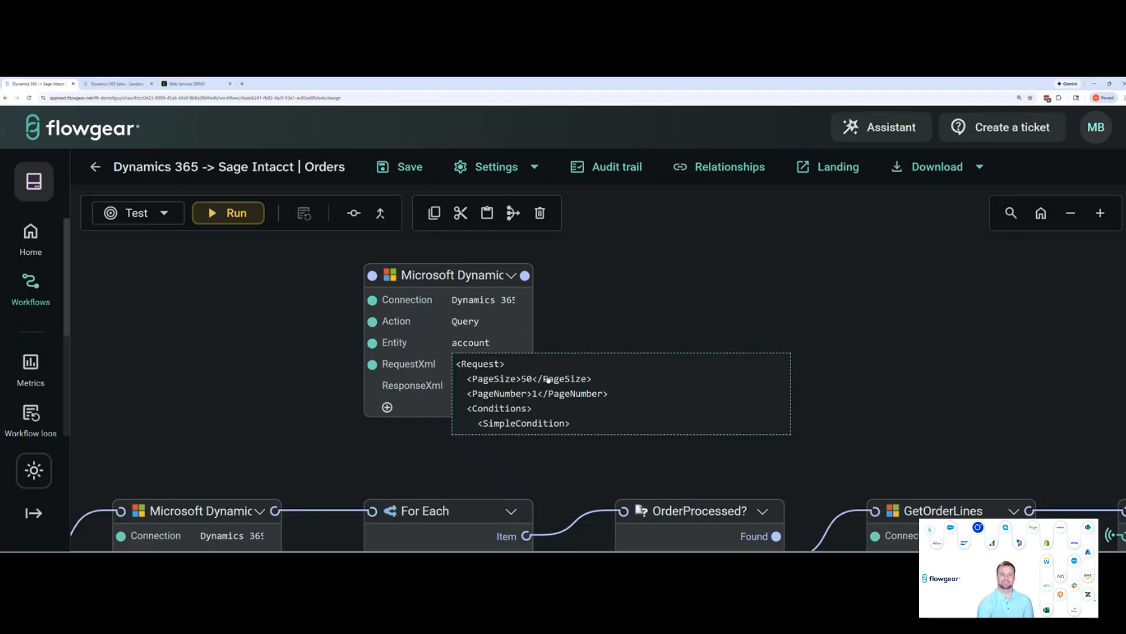
Edit the node's RequestXml to exclude the Conditions element and set PageSize to 5, and confirm the request
left_click(510, 370)
scroll(539, 346, "down", 3)
scroll(540, 346, "up", 3)
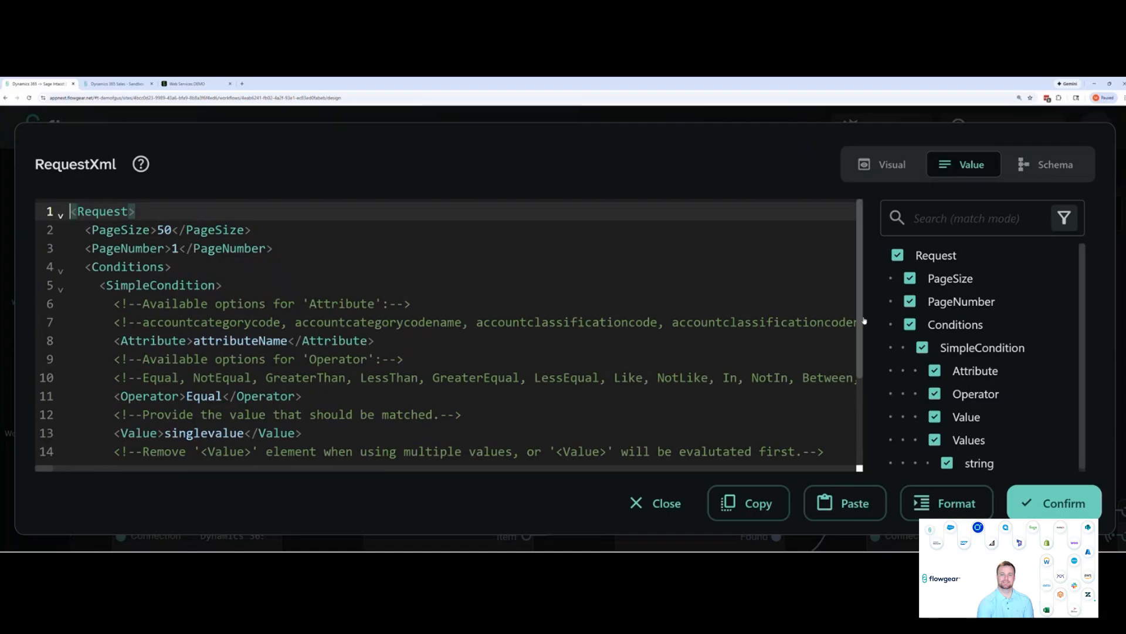
left_click(910, 325)
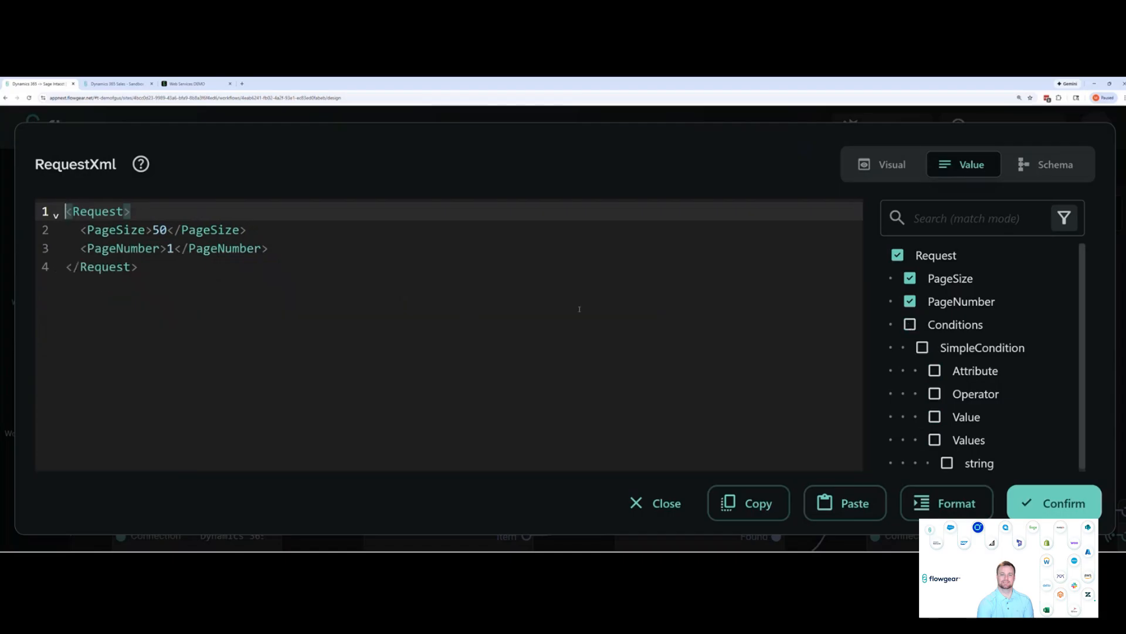
double_click(160, 229)
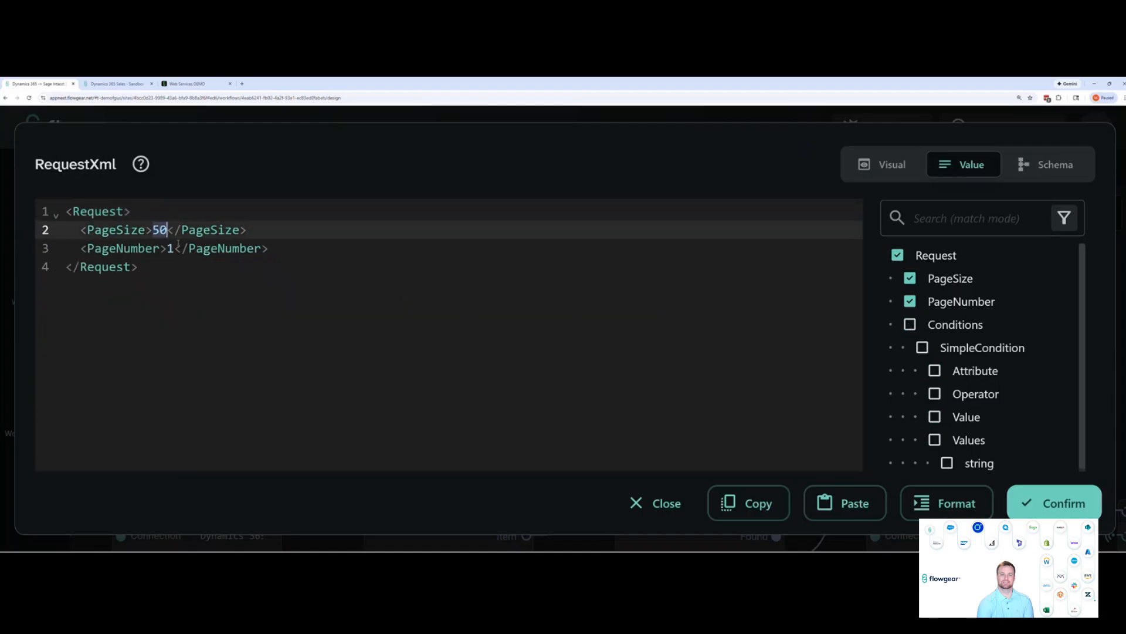
type("5")
left_click(1068, 509)
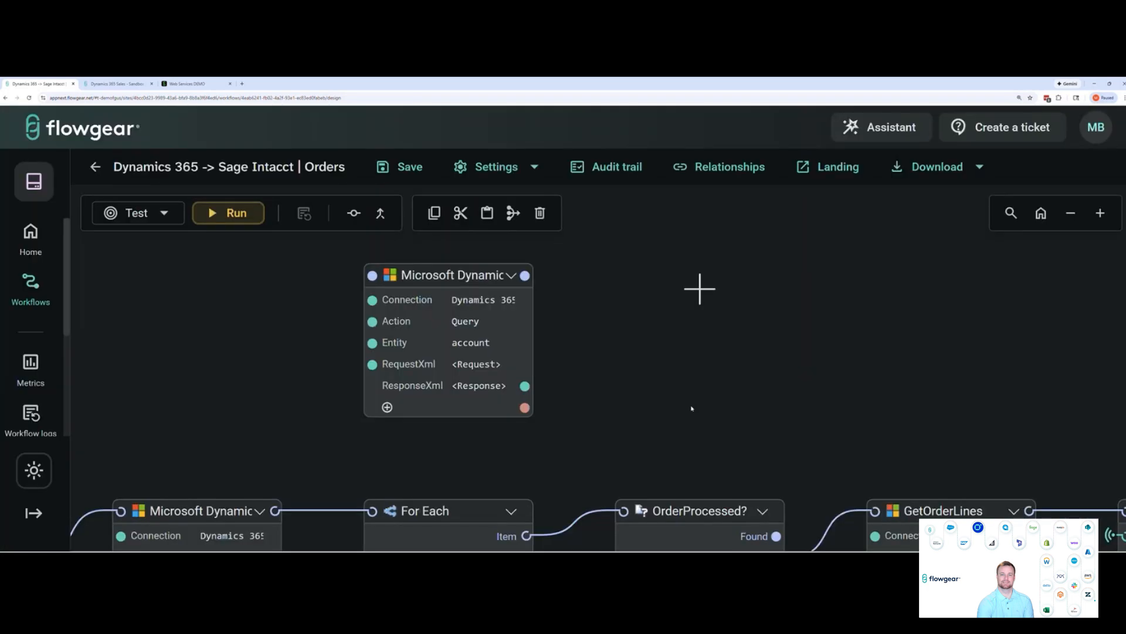
Run only the new Microsoft Dynamics node and set the ResponseXml from its run log as the node value
left_click(515, 256)
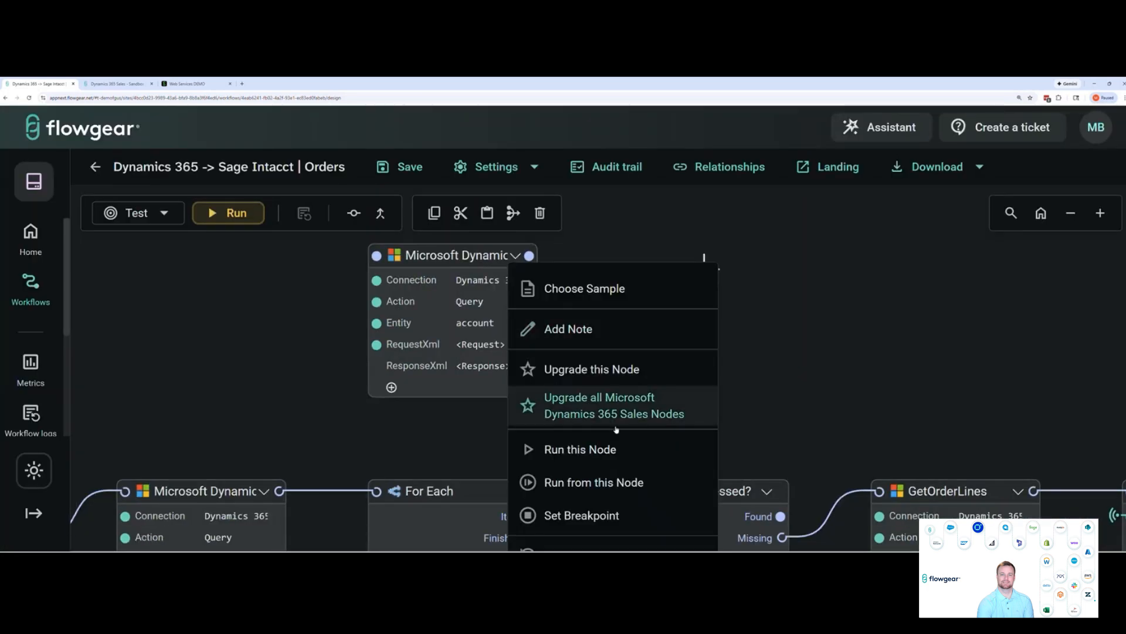
left_click(611, 452)
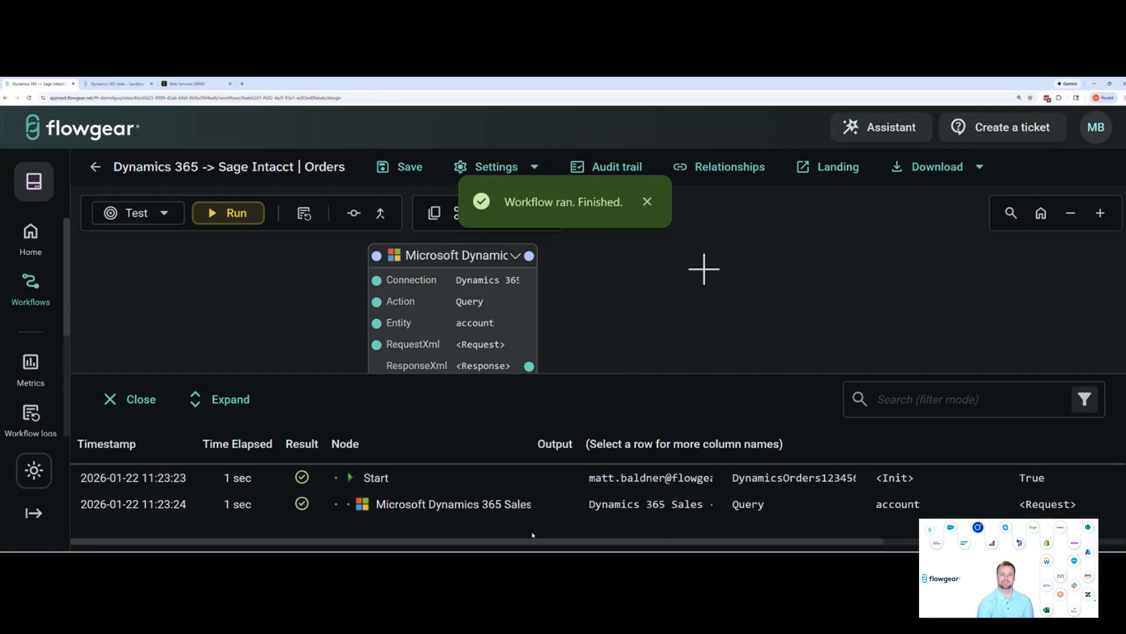
left_click_drag(531, 541, 607, 543)
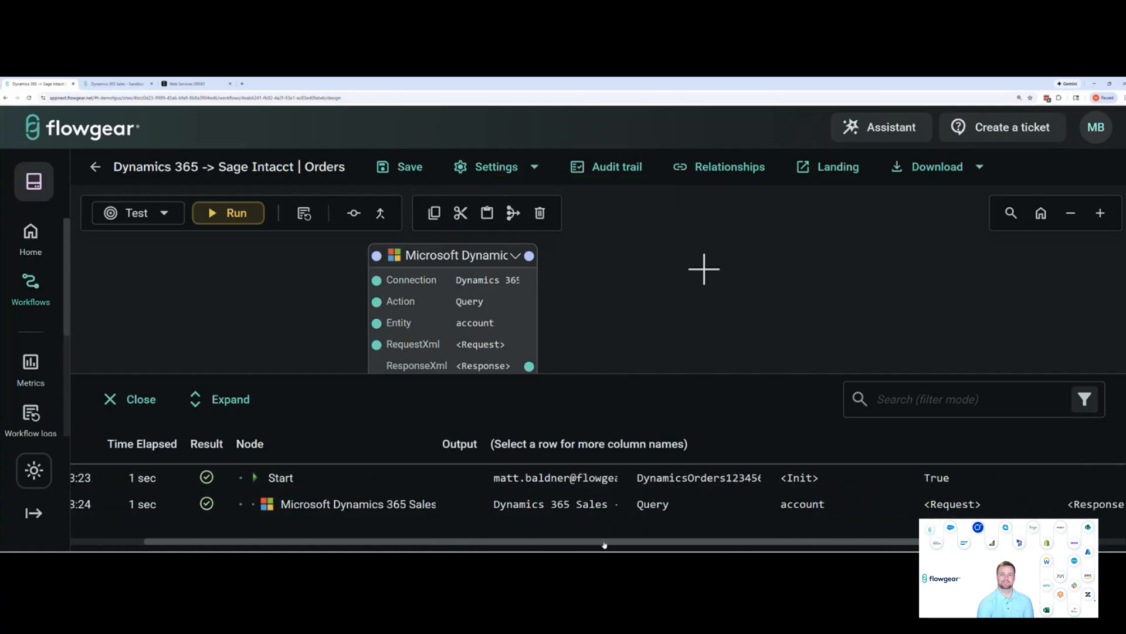
left_click(549, 508)
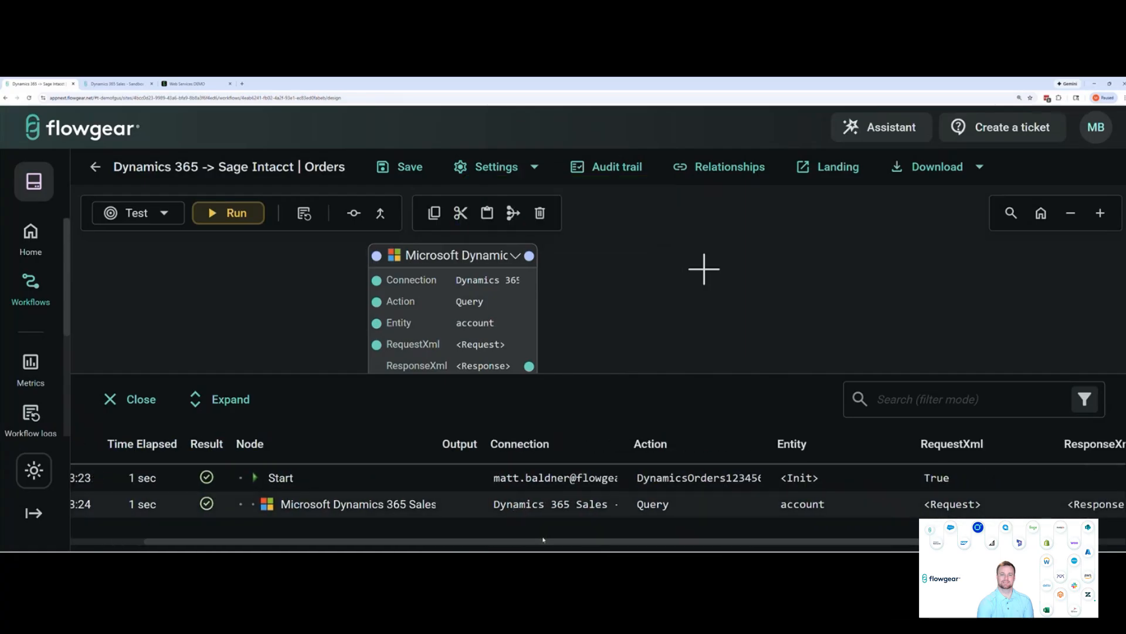
left_click_drag(549, 539, 898, 528)
left_click(916, 506)
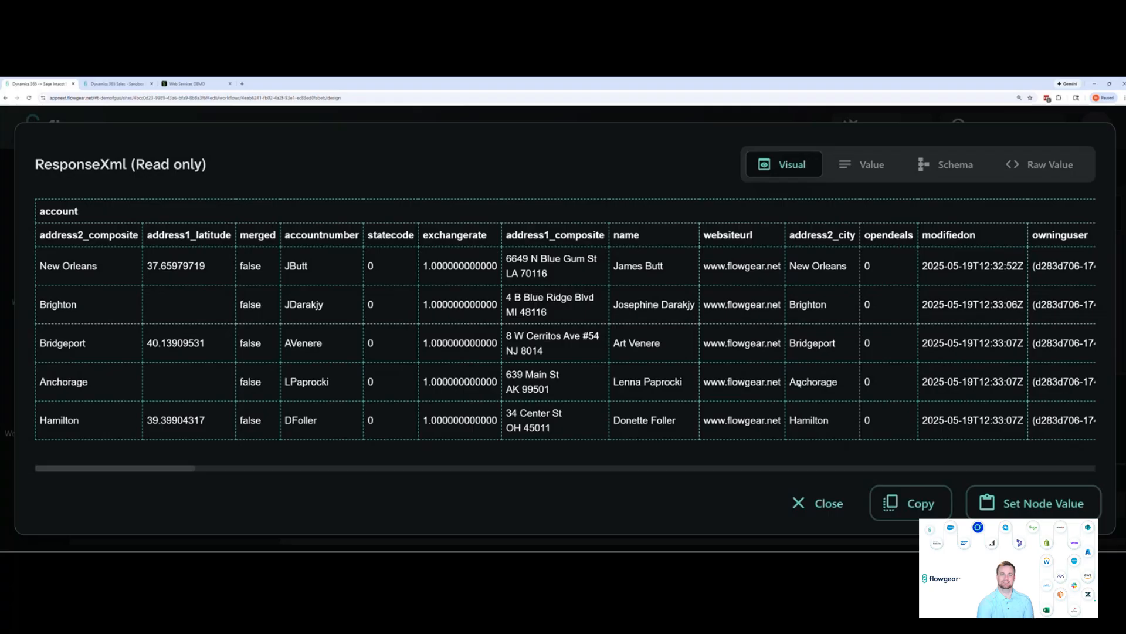
left_click(1019, 502)
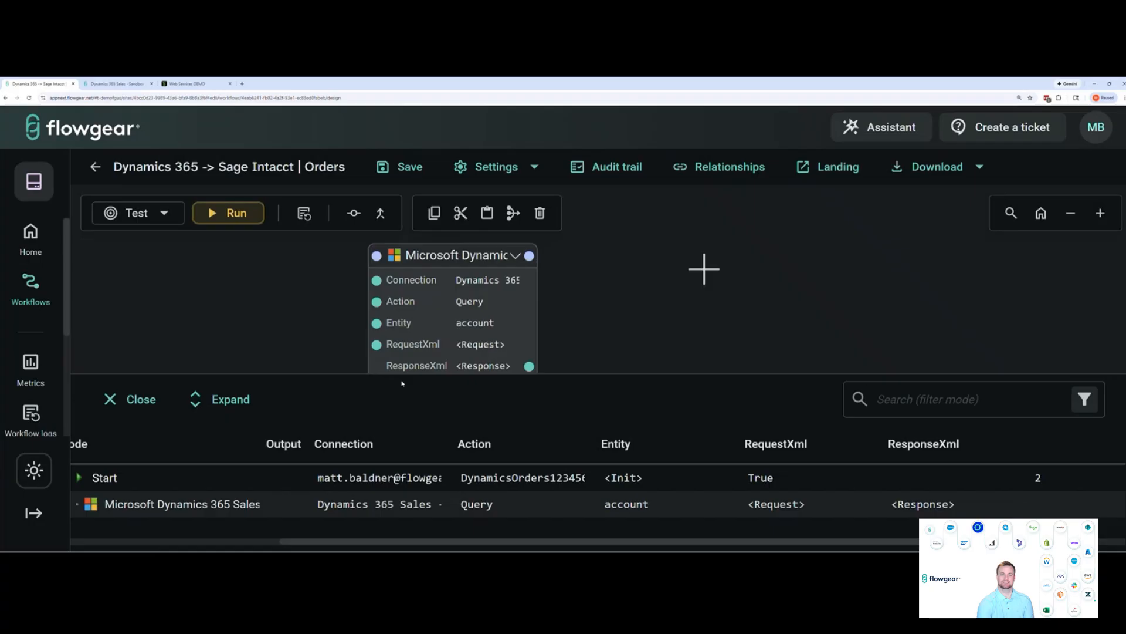
left_click(132, 399)
Add a Sage Intacct node above the GetOrderLines node and set its connection to Sage Intacct [Sandbox]
left_click_drag(867, 283, 692, 279)
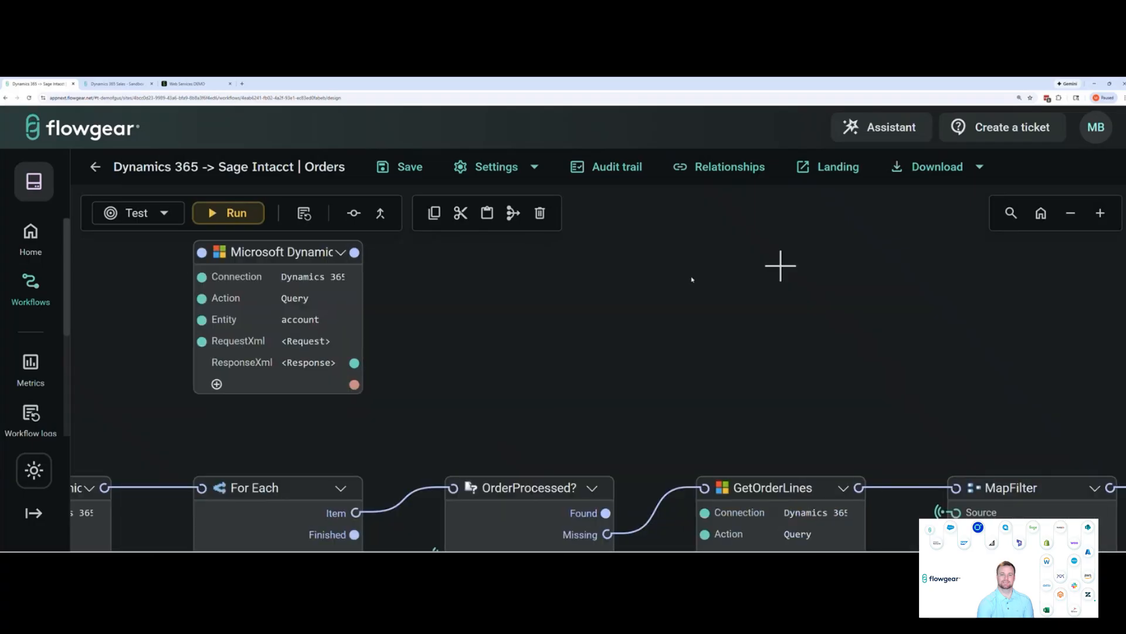
left_click(778, 267)
type("sage int")
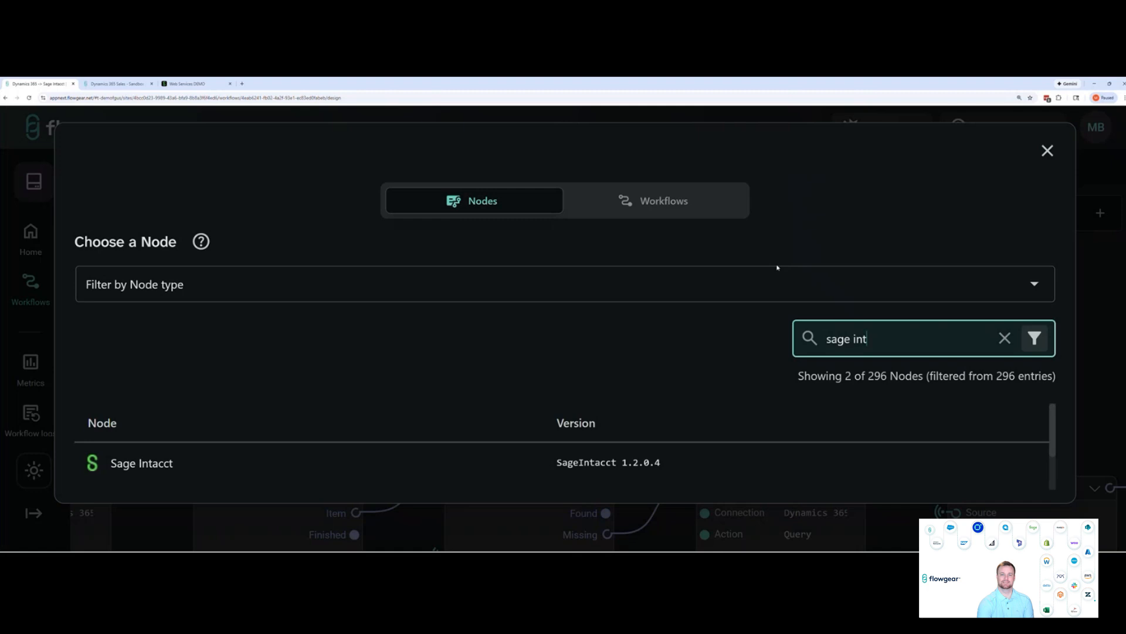
left_click(299, 460)
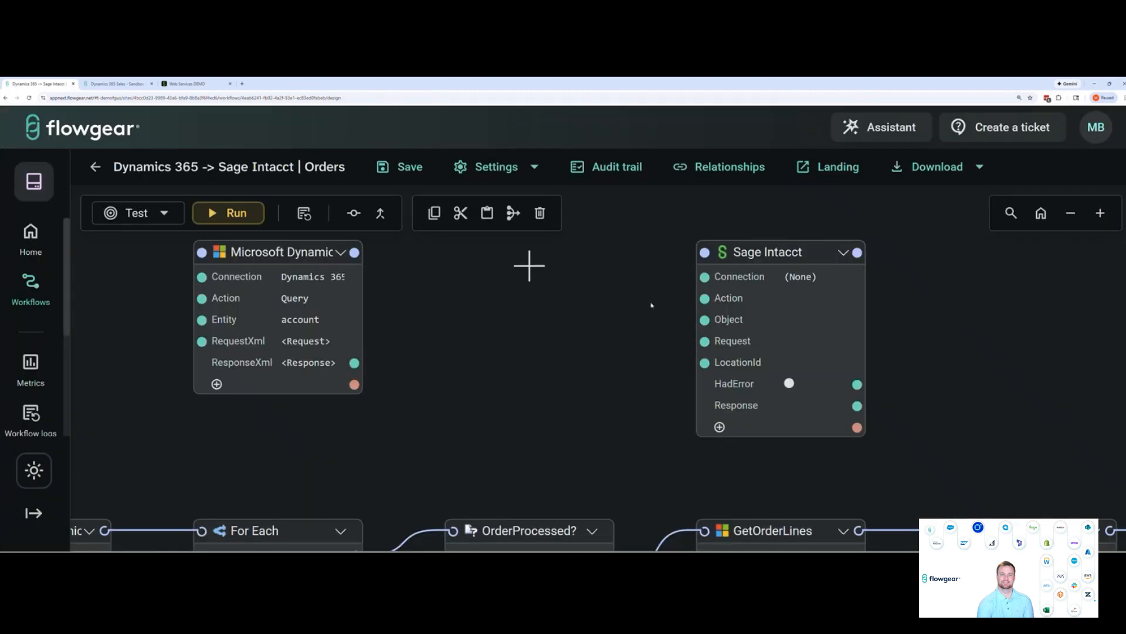
left_click(838, 278)
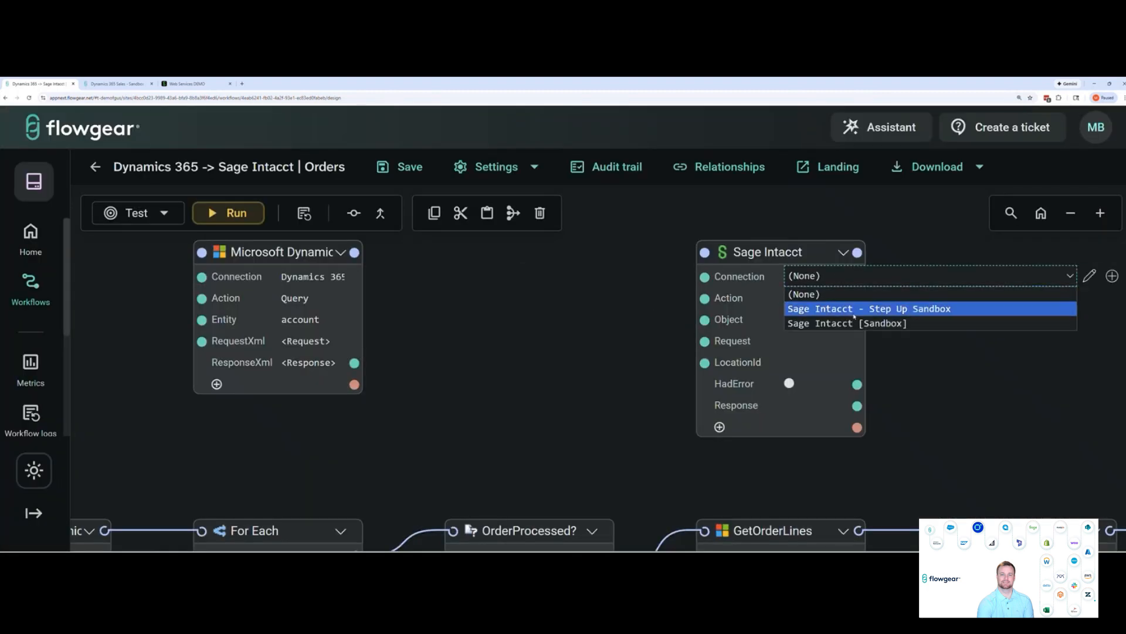
left_click(839, 323)
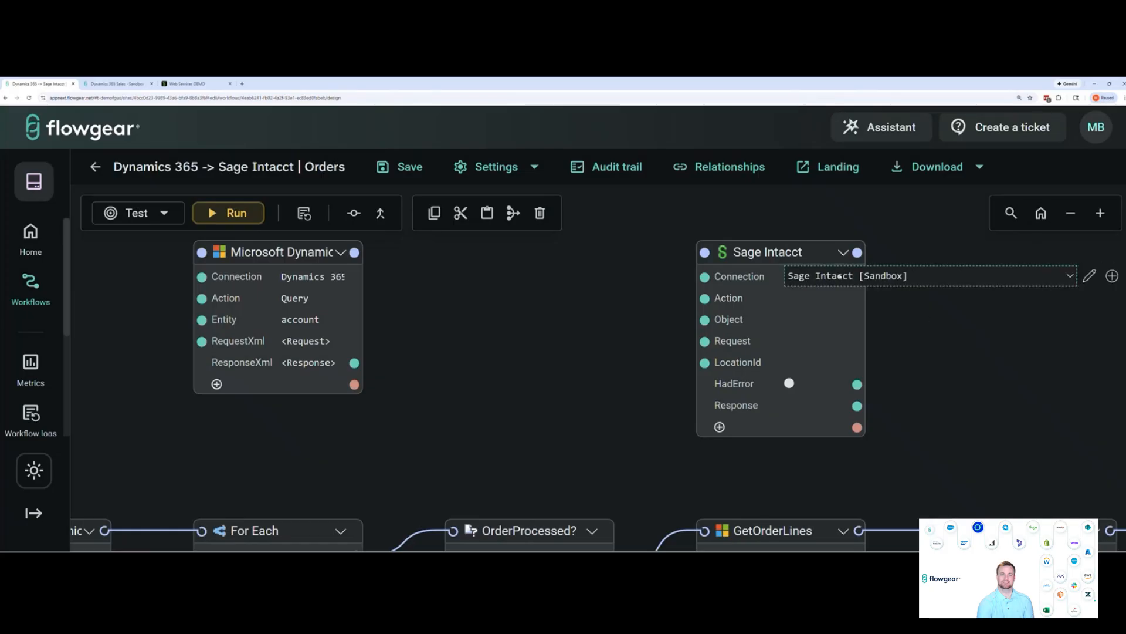
Open the Sage Intacct [Sandbox] connection for editing, review its settings and test the connection
left_click(1089, 277)
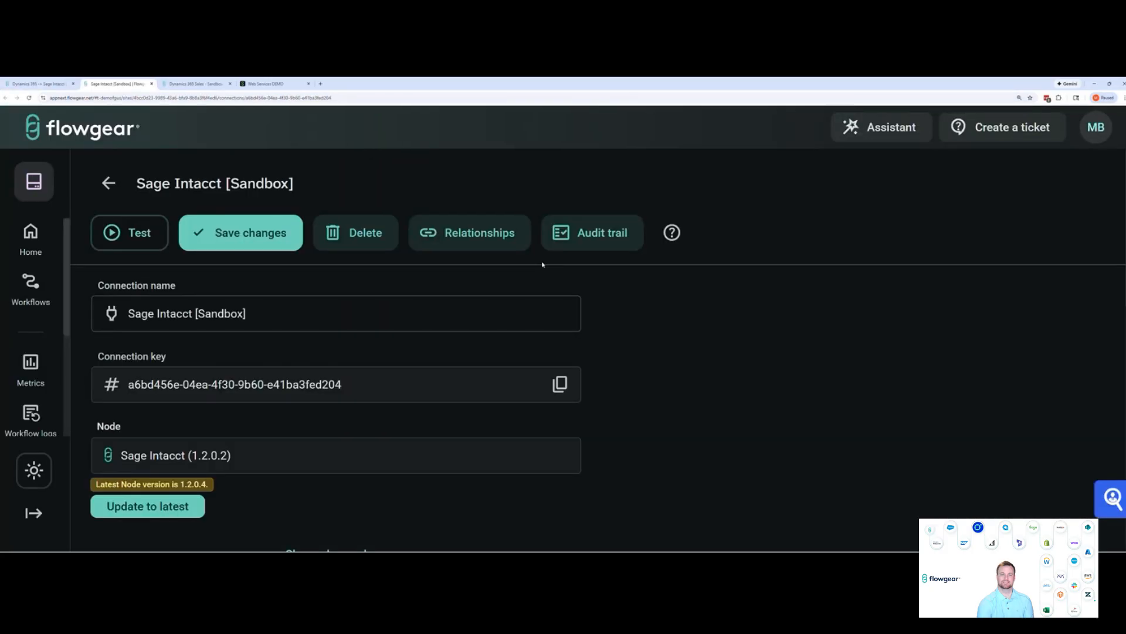
scroll(598, 311, "down", 8)
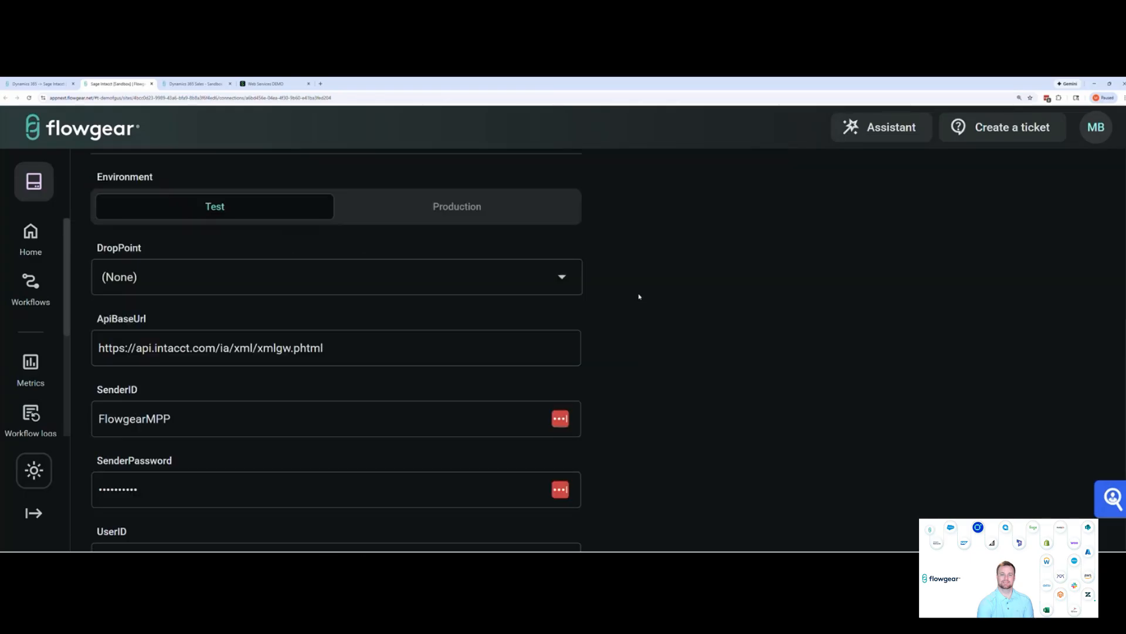
scroll(639, 295, "up", 10)
left_click(122, 230)
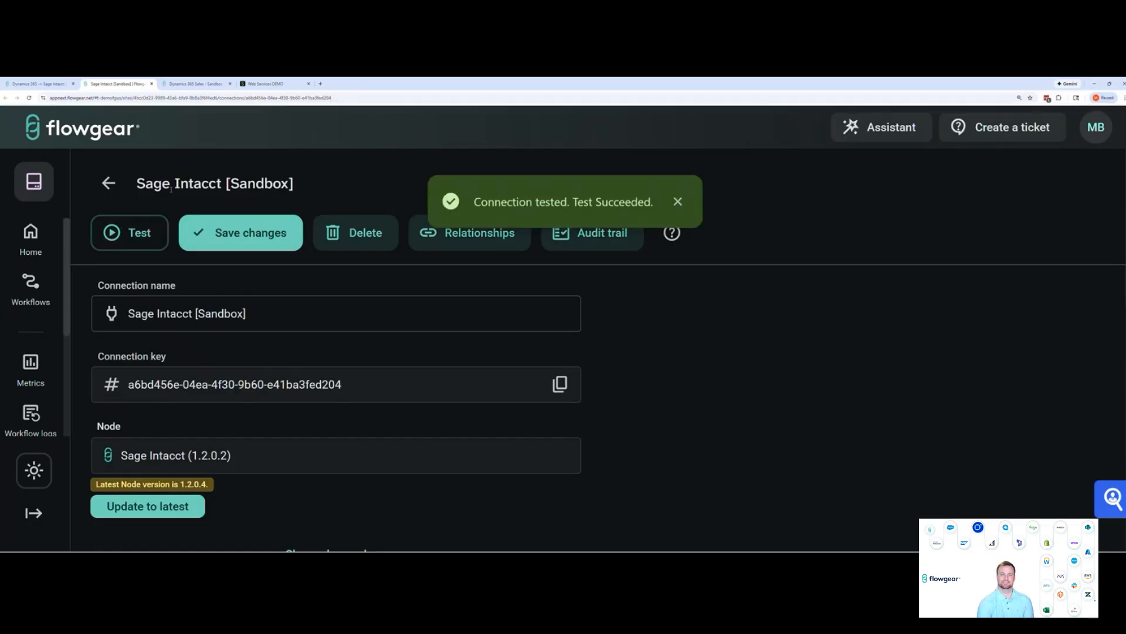
Return to the workflow design and apply the "Create Customer" sample to the new Sage Intacct node
left_click(36, 84)
left_click_drag(528, 264, 448, 262)
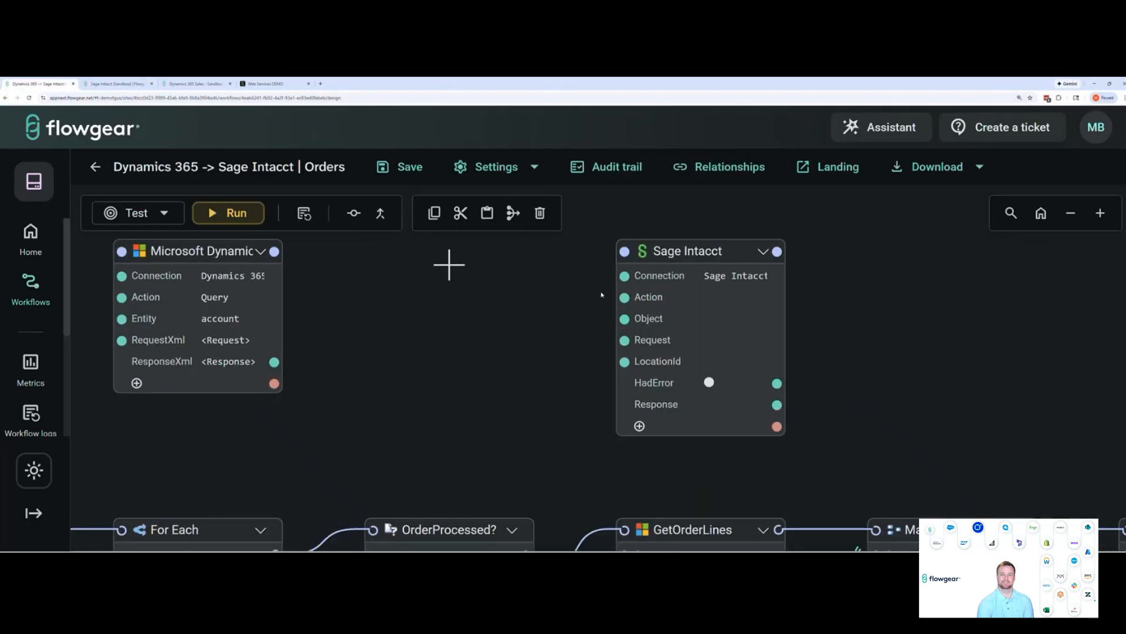
left_click(763, 252)
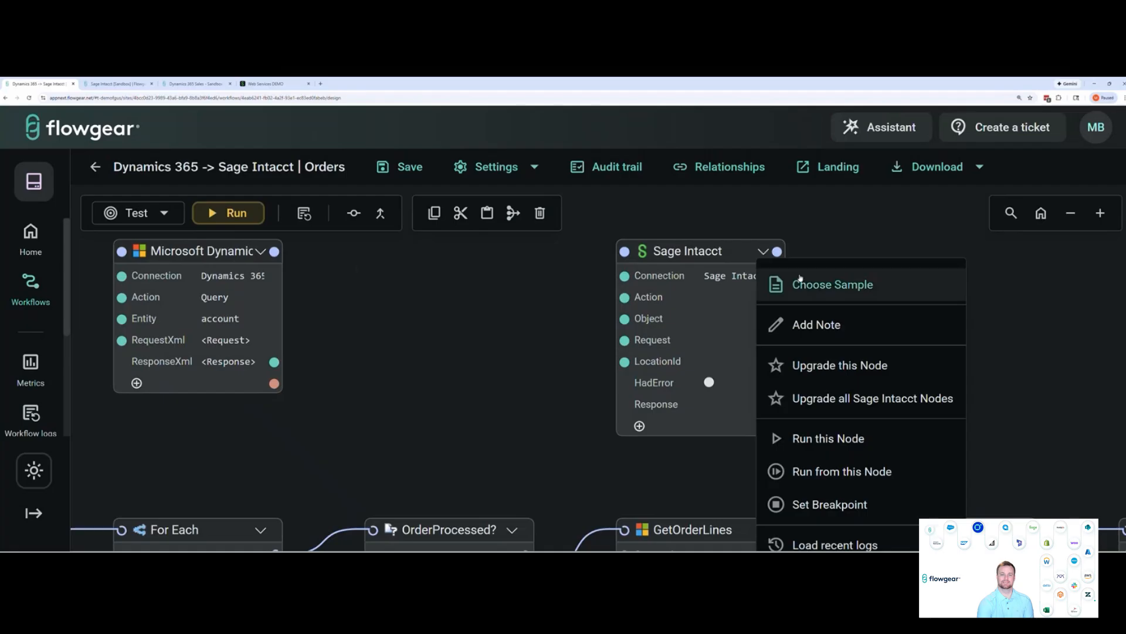
left_click(818, 286)
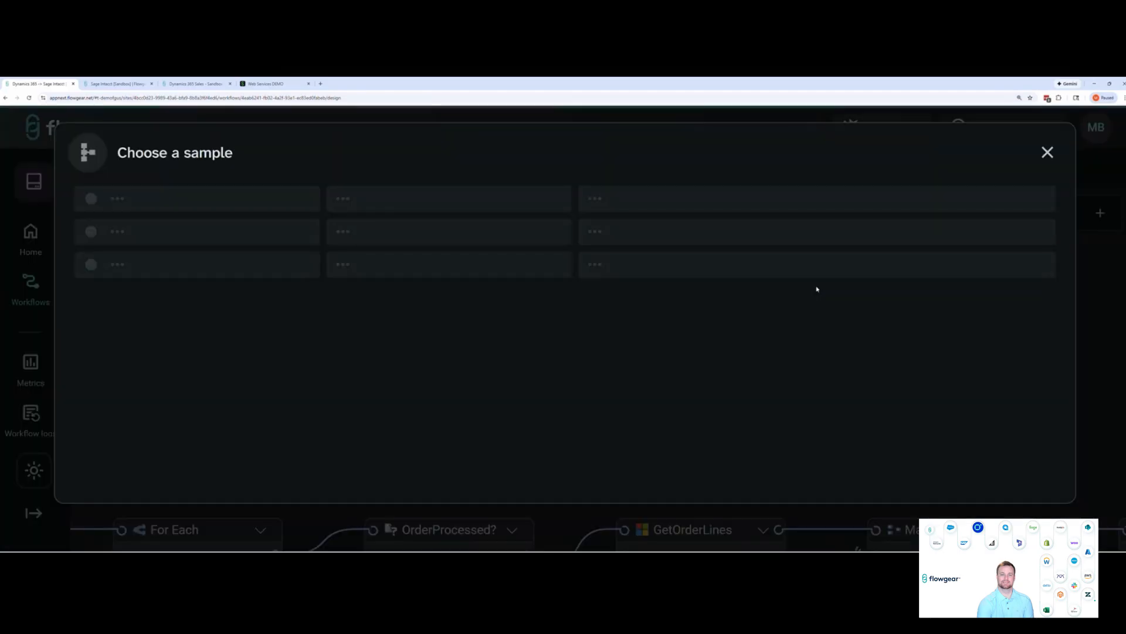
type("crea")
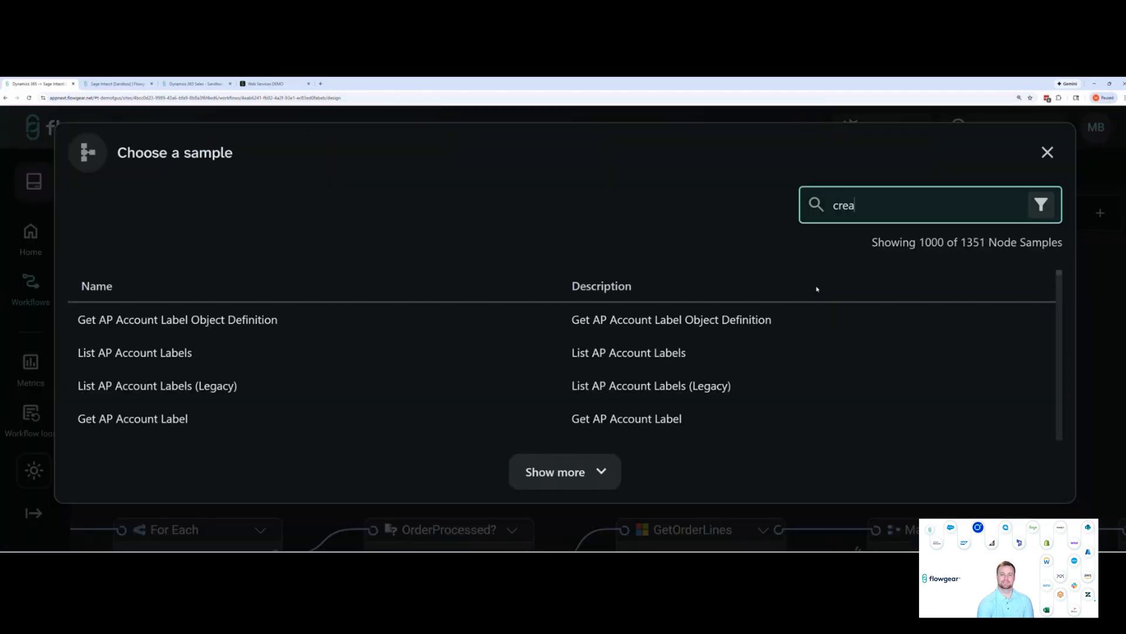
type("te customer")
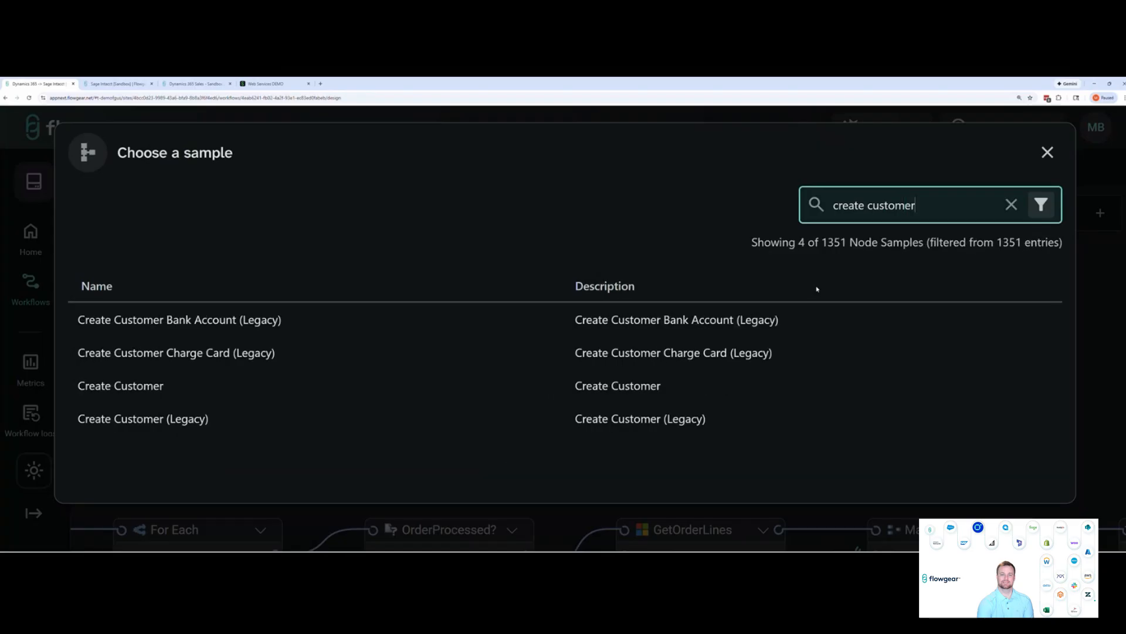
left_click(242, 396)
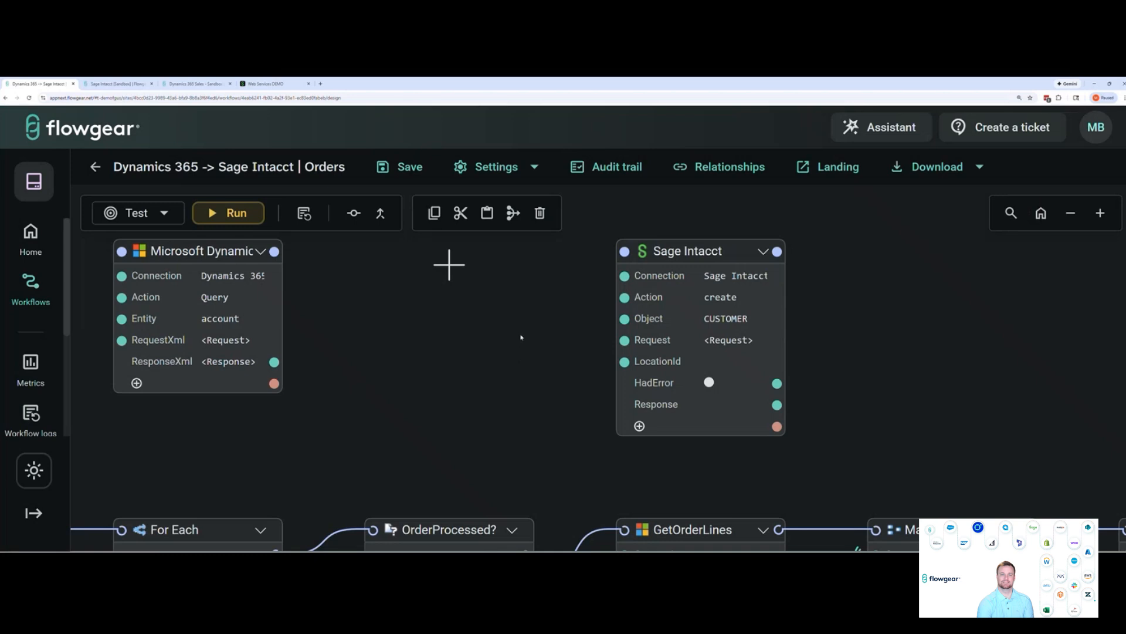
Review the sample customer XML in the Sage Intacct node's Request and confirm it
mouse_move(753, 338)
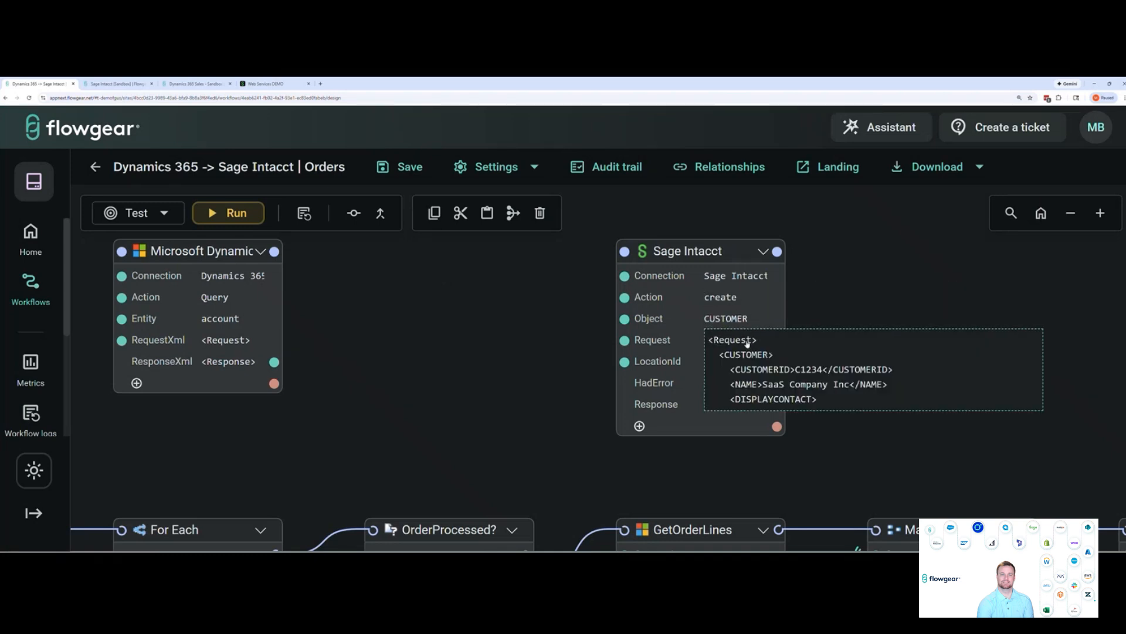
left_click(747, 343)
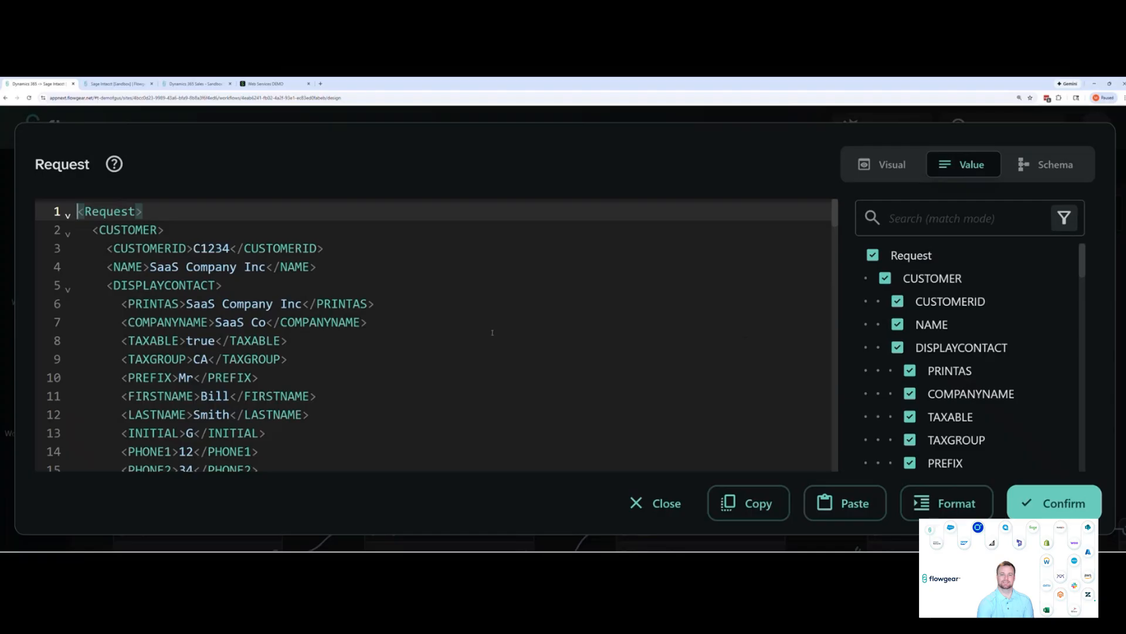
scroll(492, 333, "down", 1)
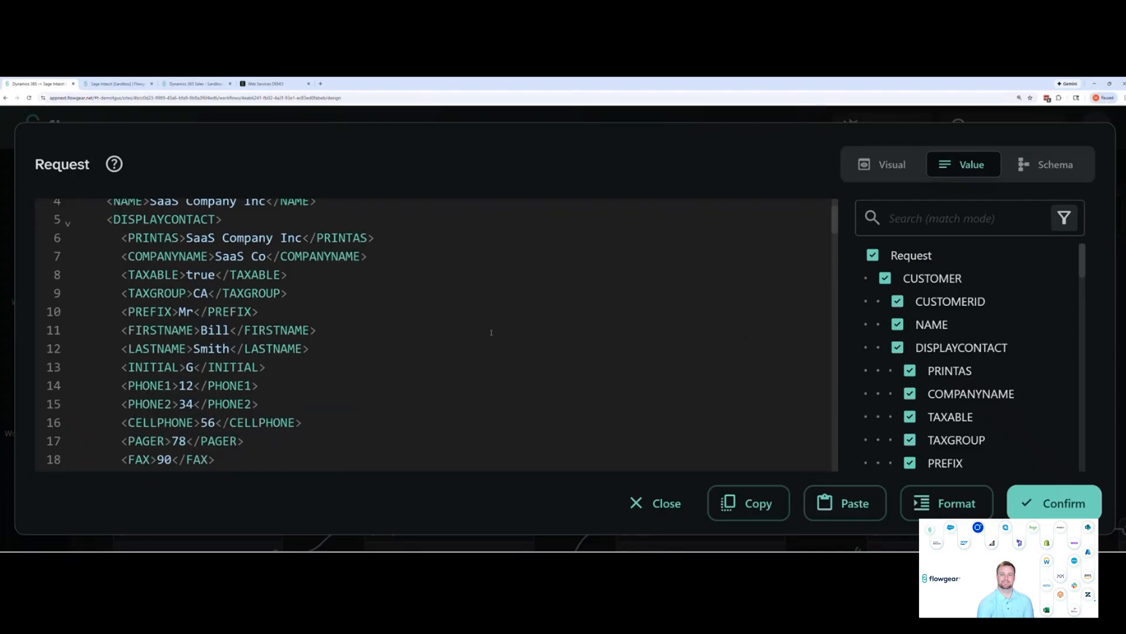
scroll(491, 333, "down", 4)
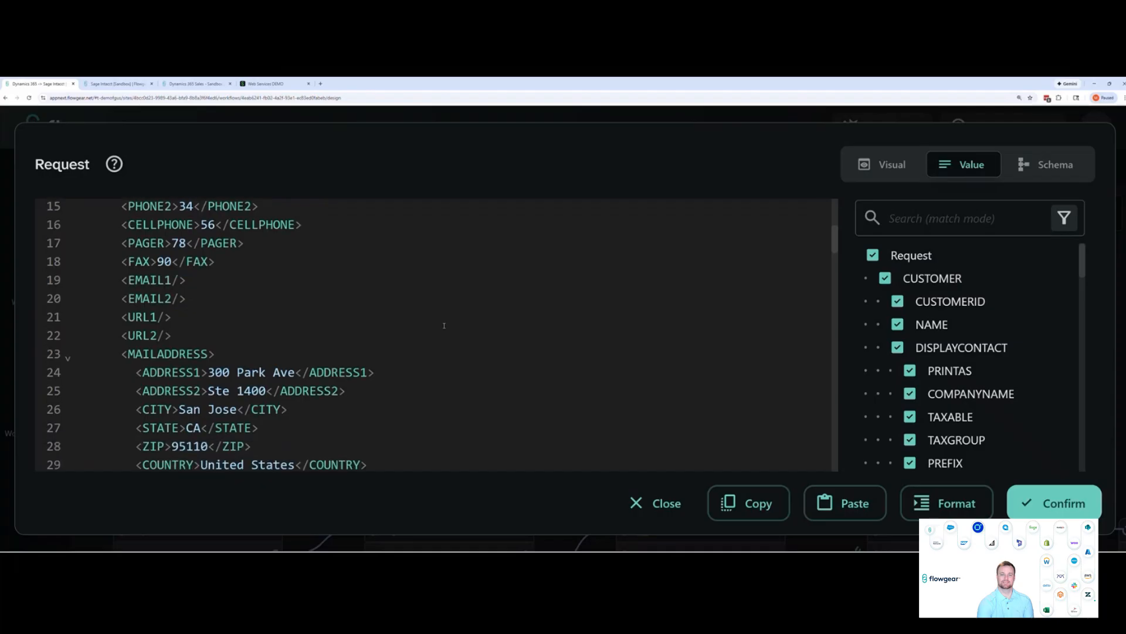
scroll(432, 292, "up", 5)
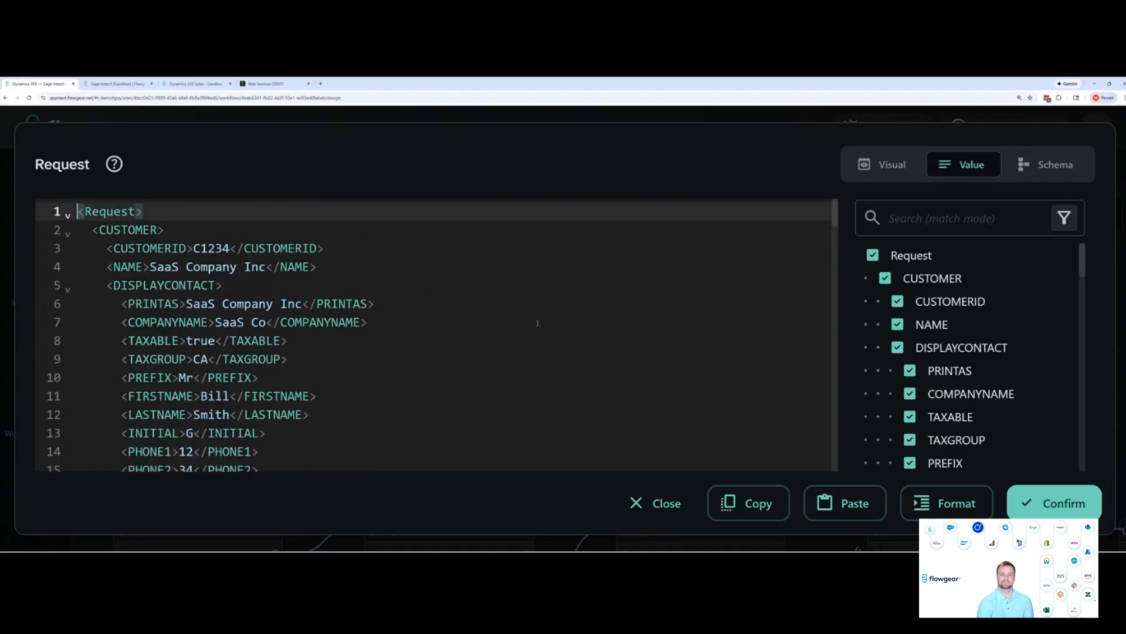
left_click(1056, 504)
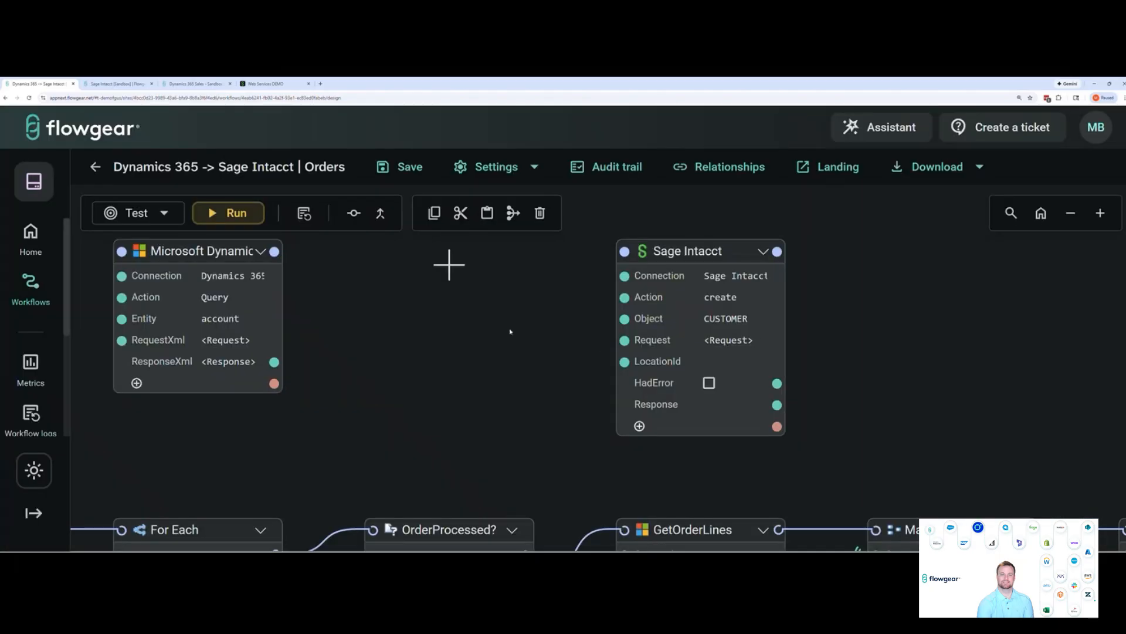
Add a QuickMap node between the new Microsoft Dynamics and Sage Intacct nodes
left_click_drag(448, 261, 493, 276)
double_click(542, 280)
type("quick")
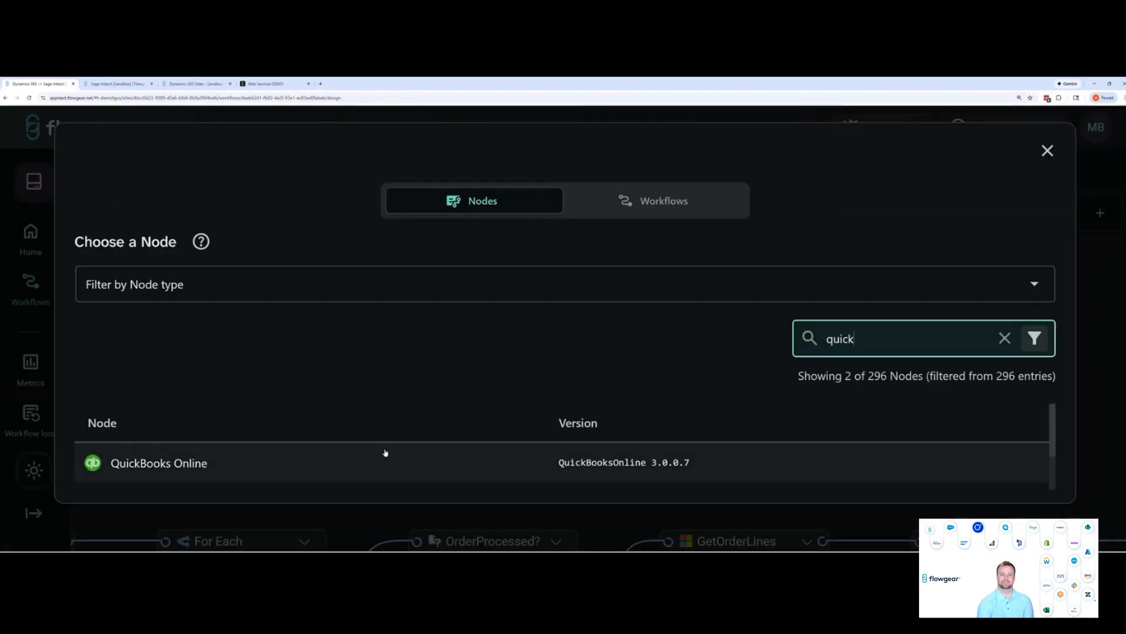
scroll(385, 452, "down", 1)
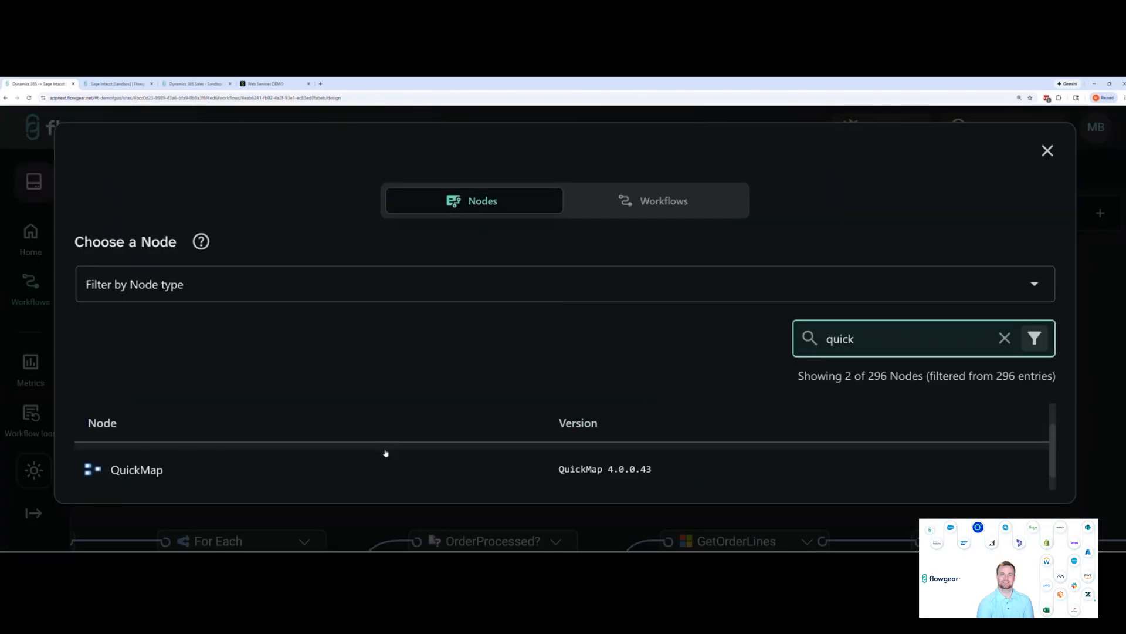
left_click(374, 478)
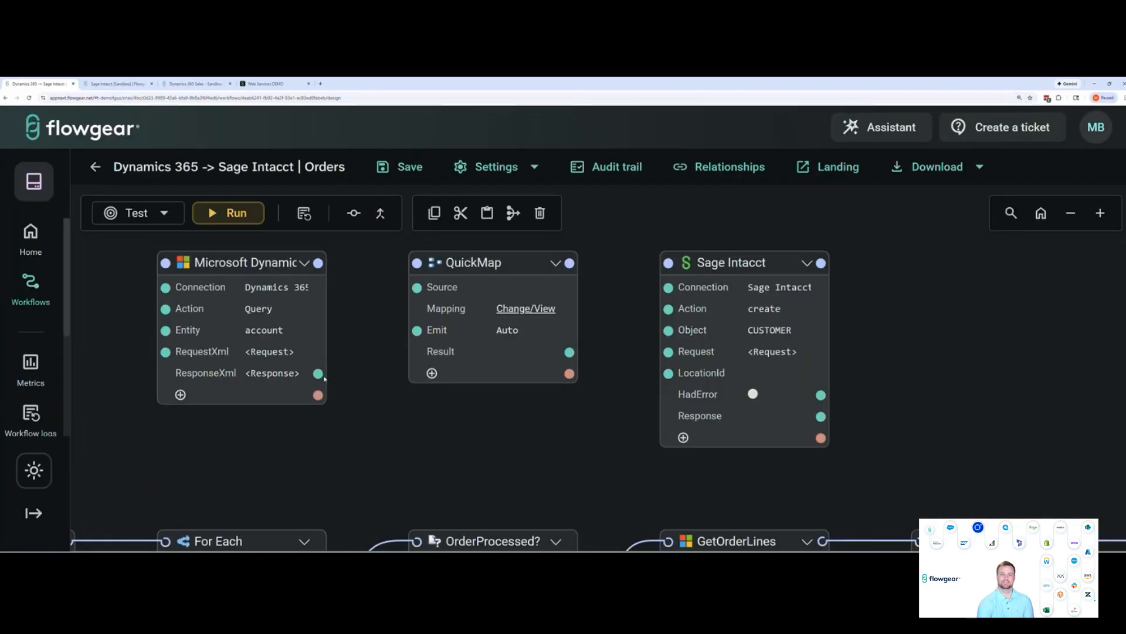
Connect ResponseXml to the QuickMap Source and its Result to the Sage Intacct Request, and review the field mapping between both sides
left_click_drag(320, 375, 405, 295)
left_click_drag(573, 355, 668, 352)
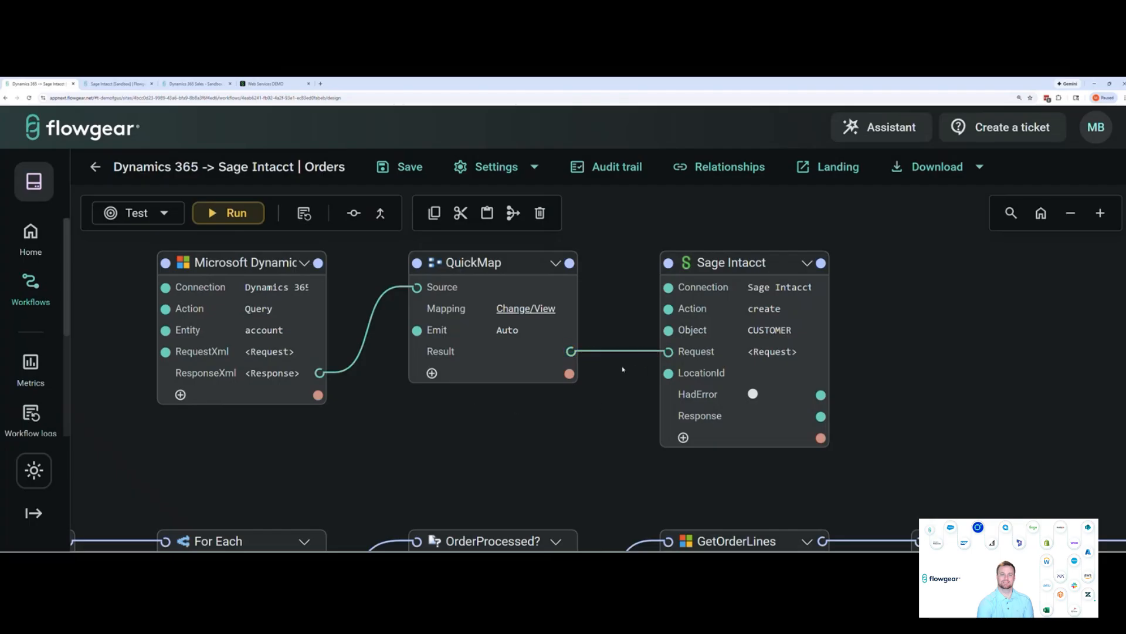
left_click(526, 309)
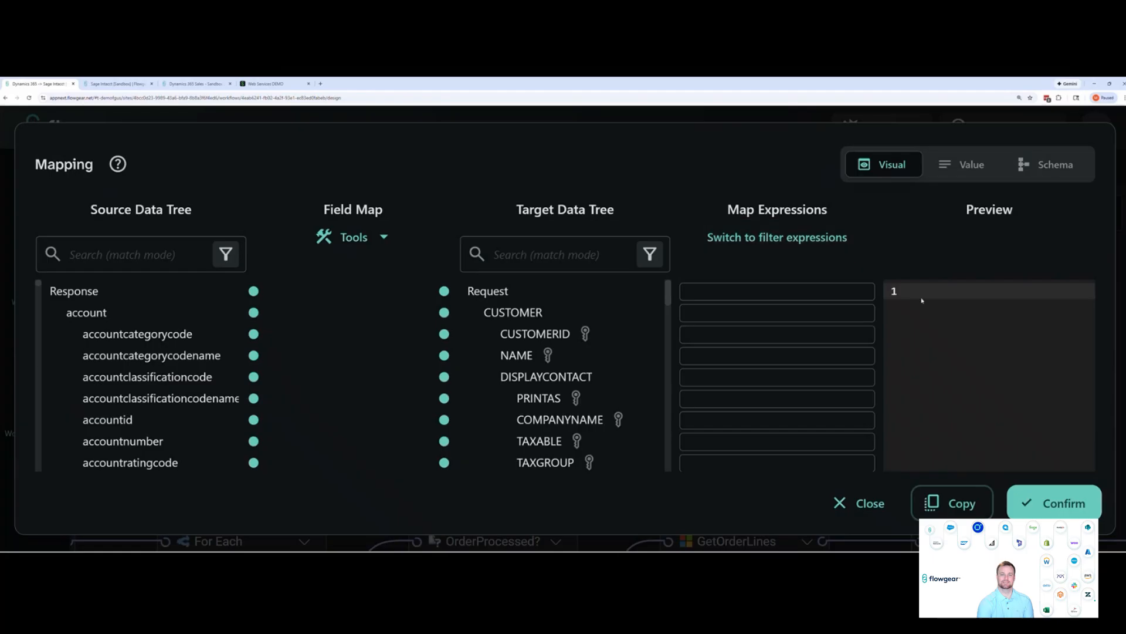
left_click(1055, 507)
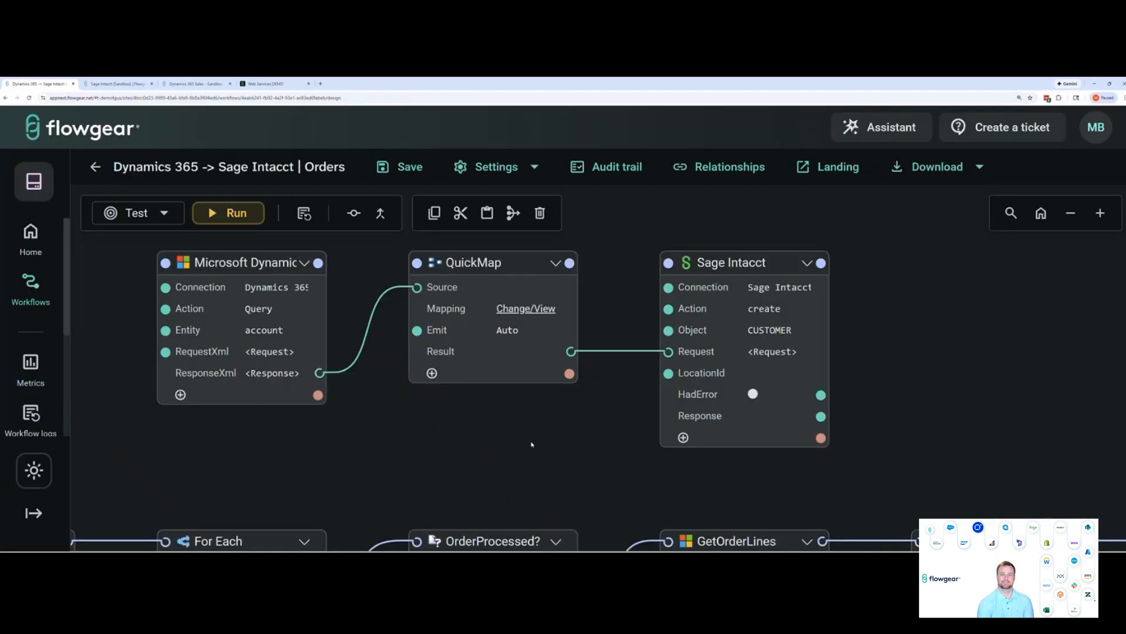
Delete the three demonstration nodes: Microsoft Dynamics, QuickMap and Sage Intacct
left_click_drag(167, 256, 950, 487)
left_click(539, 212)
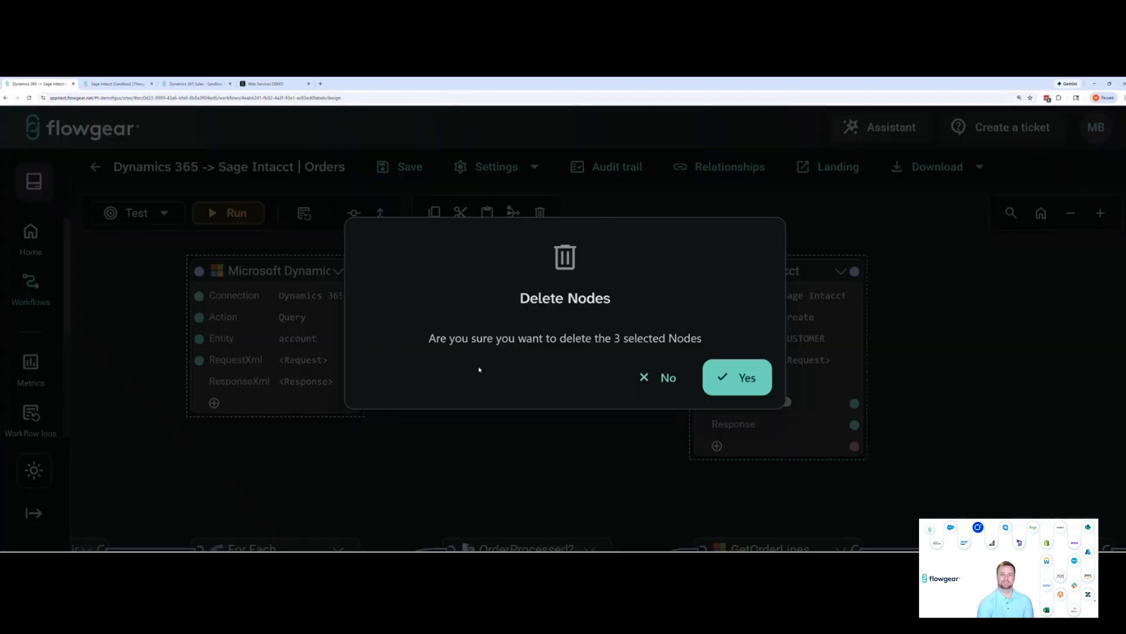
left_click(742, 371)
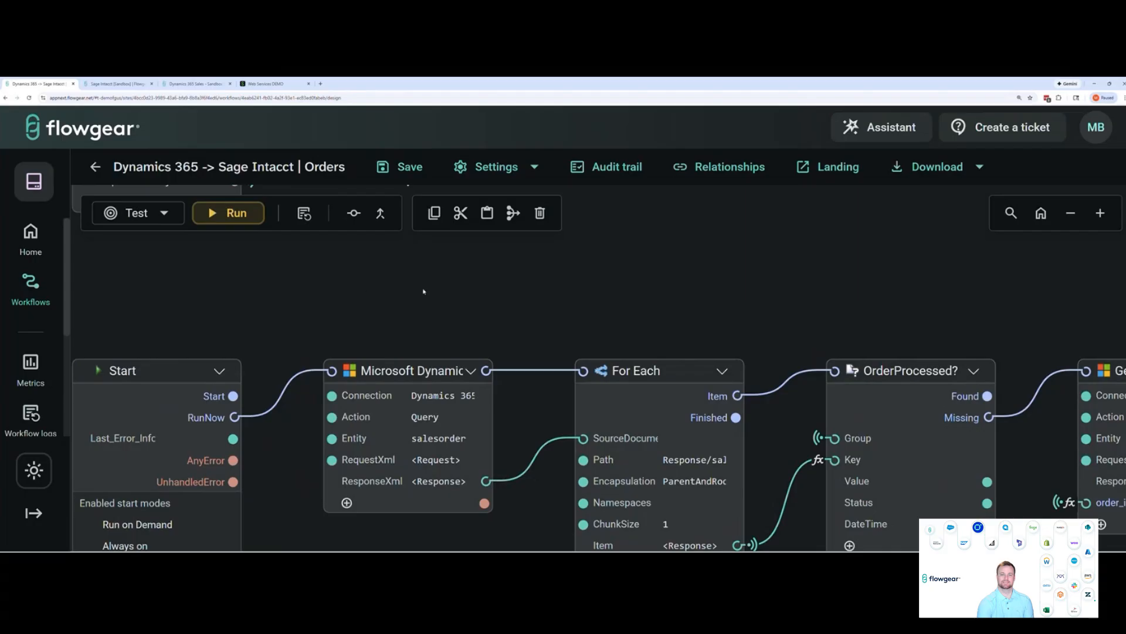
Examine the orders workflow from the Microsoft Dynamics salesorder query through to the TagSuccess and TagError nodes
mouse_move(546, 303)
left_mouse_down()
mouse_move(515, 285)
mouse_move(541, 294)
left_mouse_up()
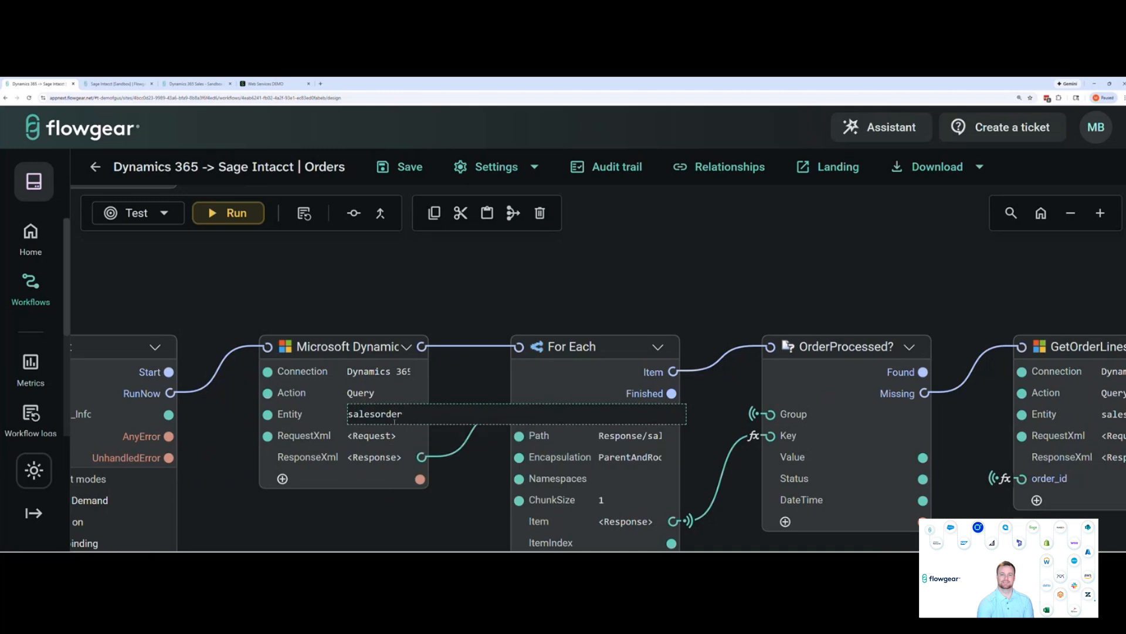
left_click_drag(520, 303, 492, 274)
left_click_drag(603, 288, 529, 279)
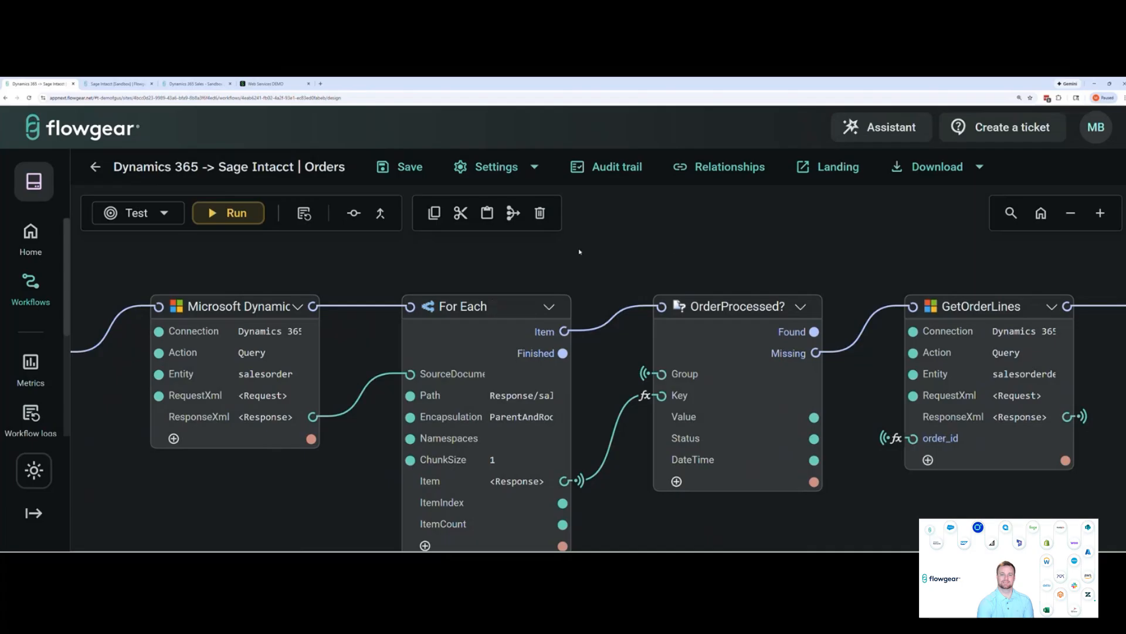
scroll(649, 251, "right", 3)
scroll(631, 249, "right", 3)
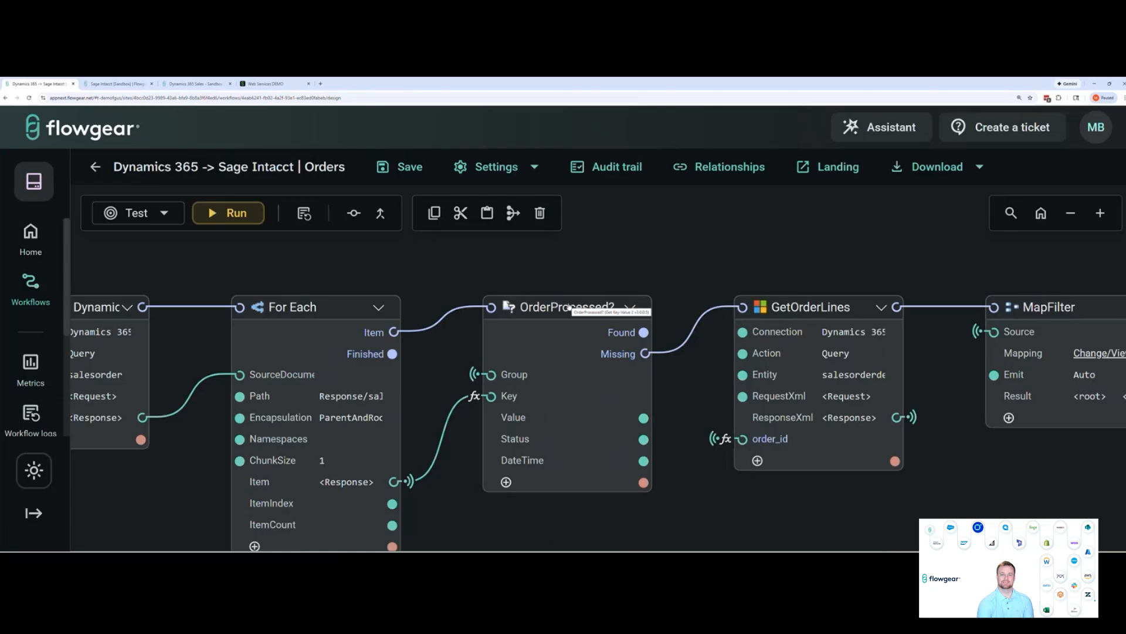
left_click_drag(891, 241, 693, 284)
left_click_drag(916, 308, 520, 328)
left_click_drag(842, 329, 766, 320)
left_click_drag(1000, 320, 638, 328)
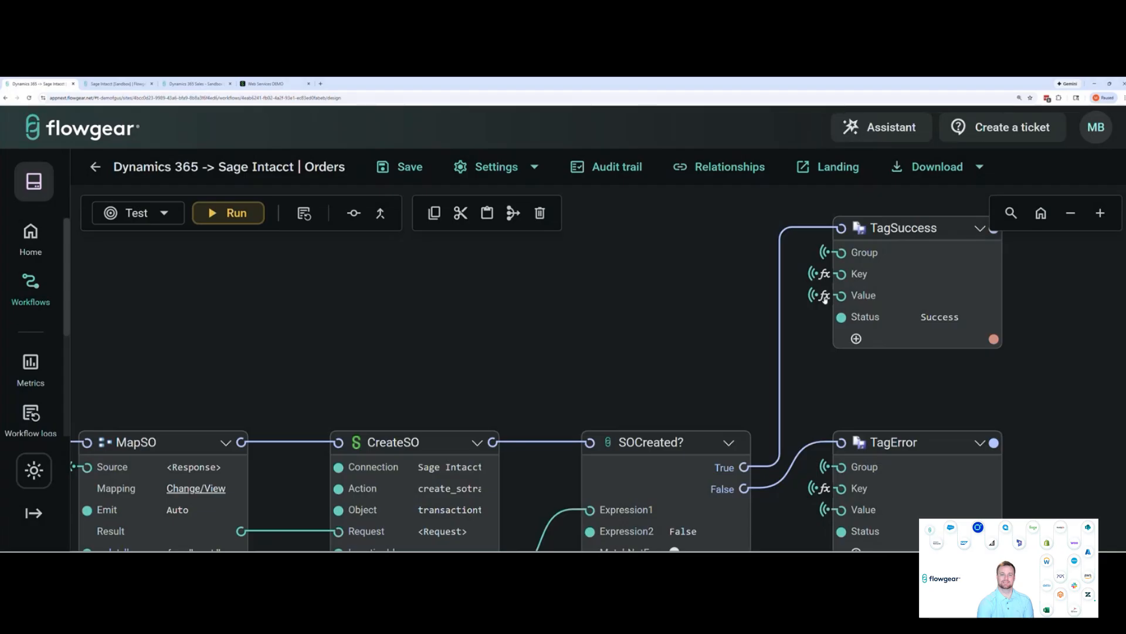
Go back to the OrderProcessed? node and examine the order line, customer lookup and sales order creation nodes that follow
left_click_drag(480, 332, 534, 326)
left_click_drag(275, 340, 530, 319)
left_click_drag(388, 324, 566, 315)
left_click_drag(427, 318, 446, 272)
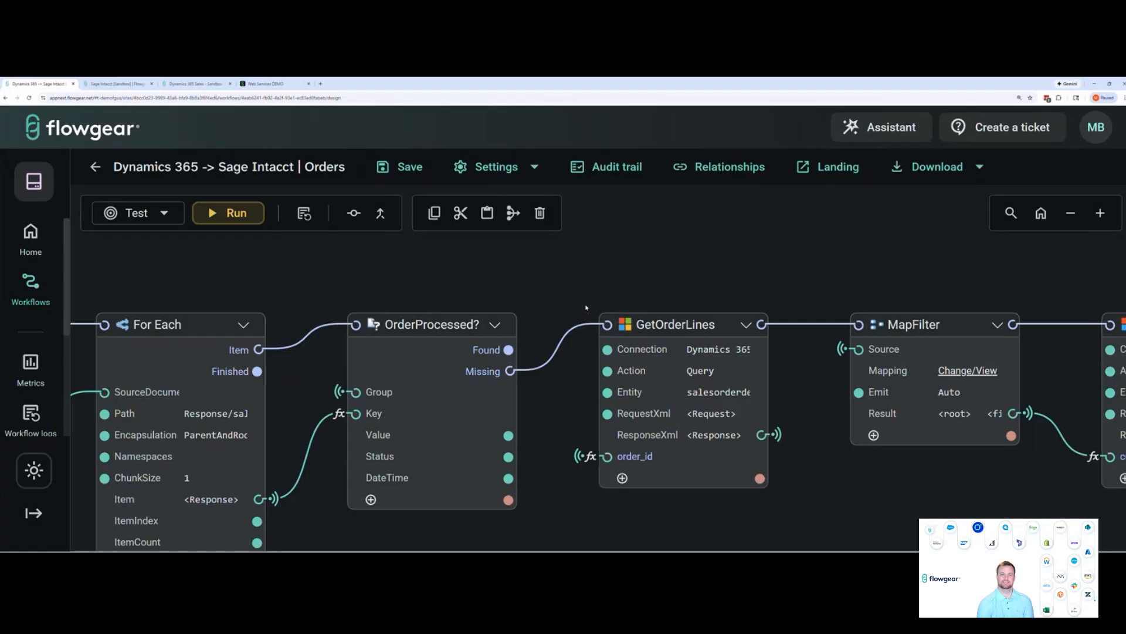
left_click_drag(509, 349, 543, 286)
left_click_drag(575, 284, 563, 289)
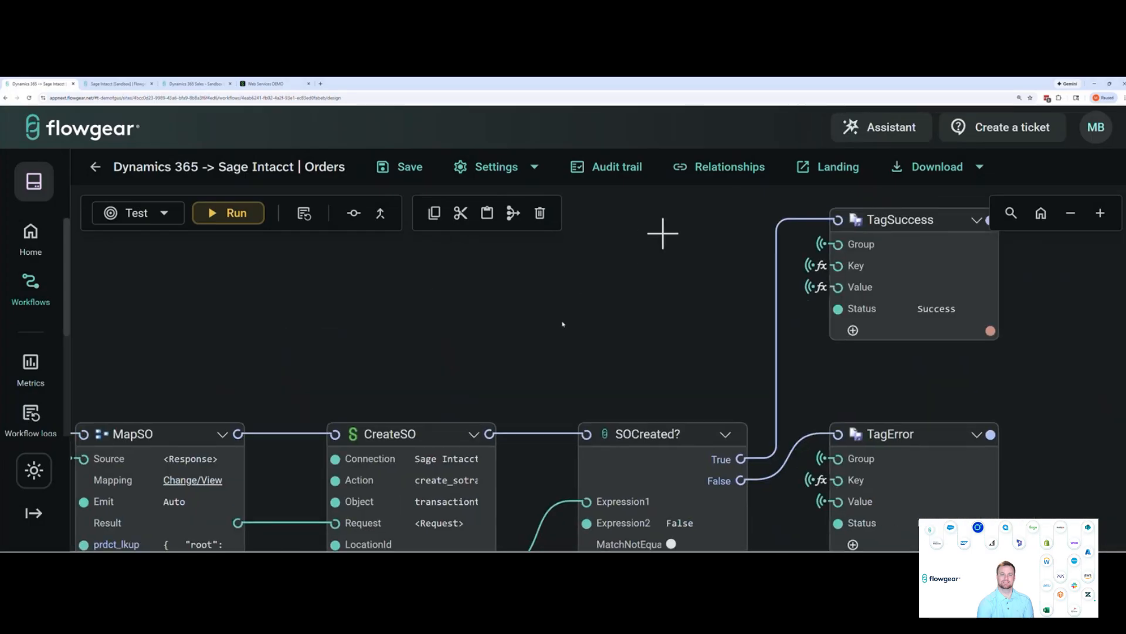
left_click_drag(563, 324, 540, 328)
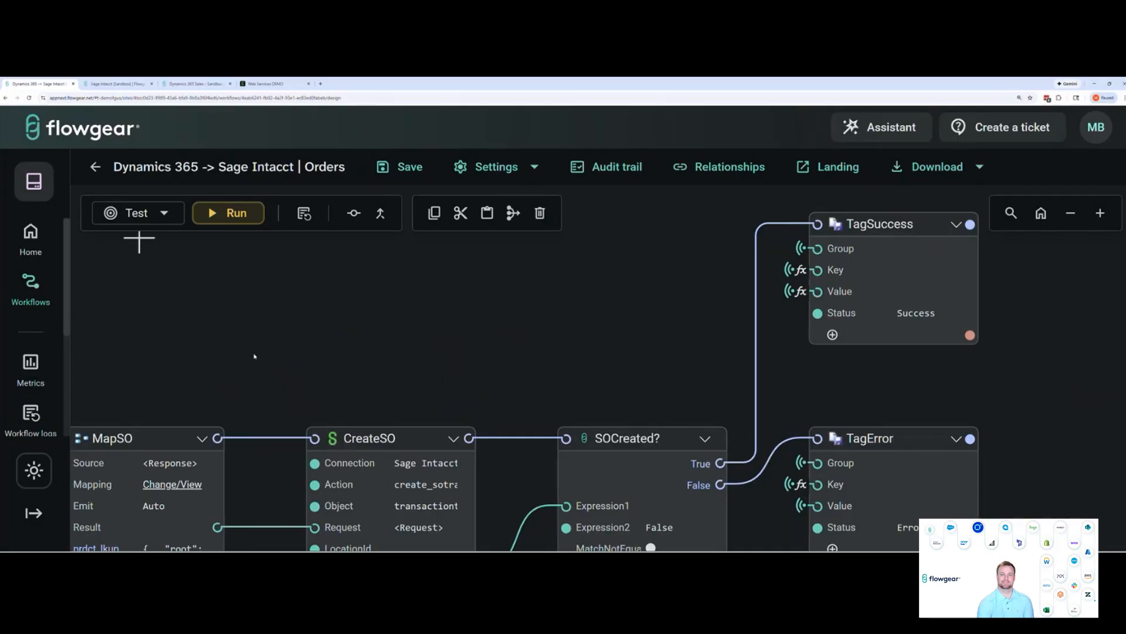
Return to the GetOrderLines node and review the salesorderid condition in its RequestXml, which uses the order_id property
scroll(241, 355, "left", 15)
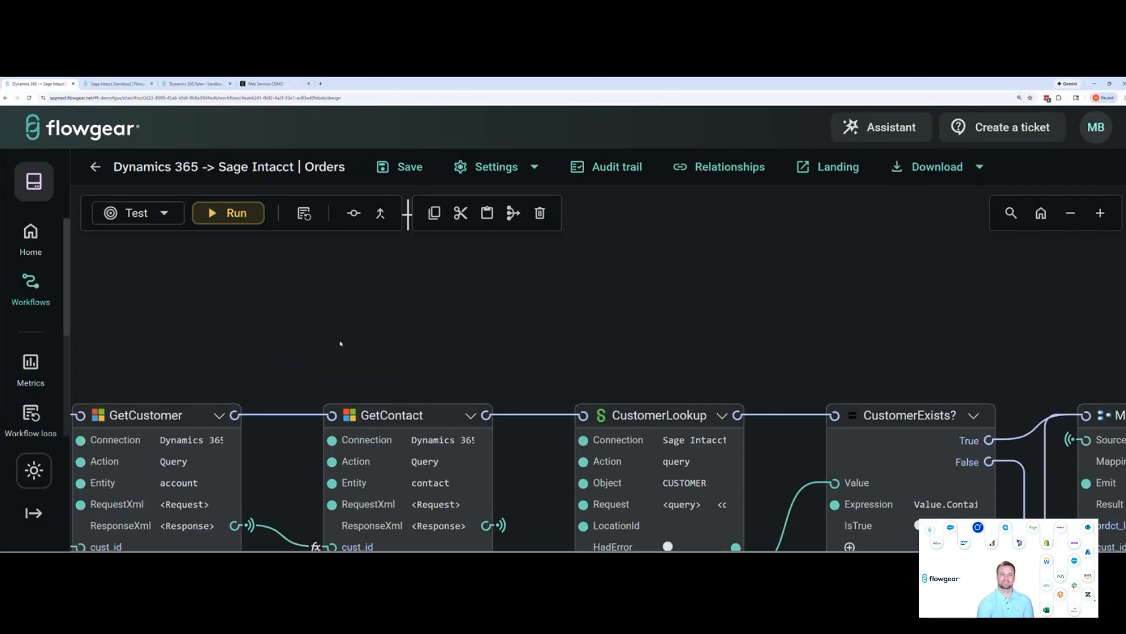
scroll(341, 343, "left", 15)
scroll(489, 317, "down", 3)
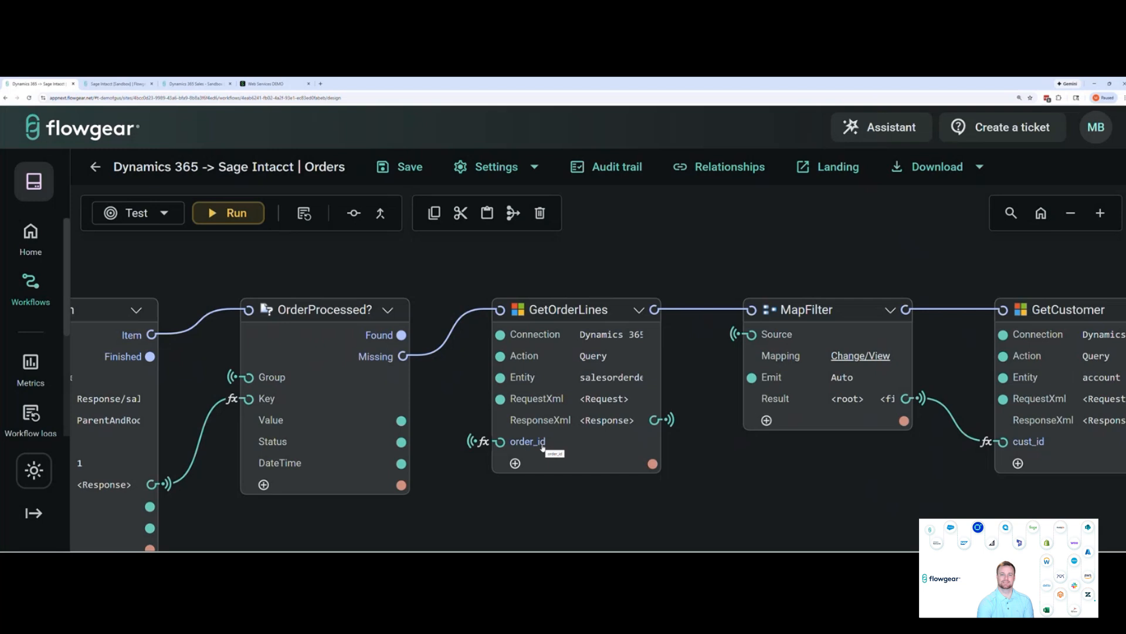
left_click_drag(479, 503, 504, 502)
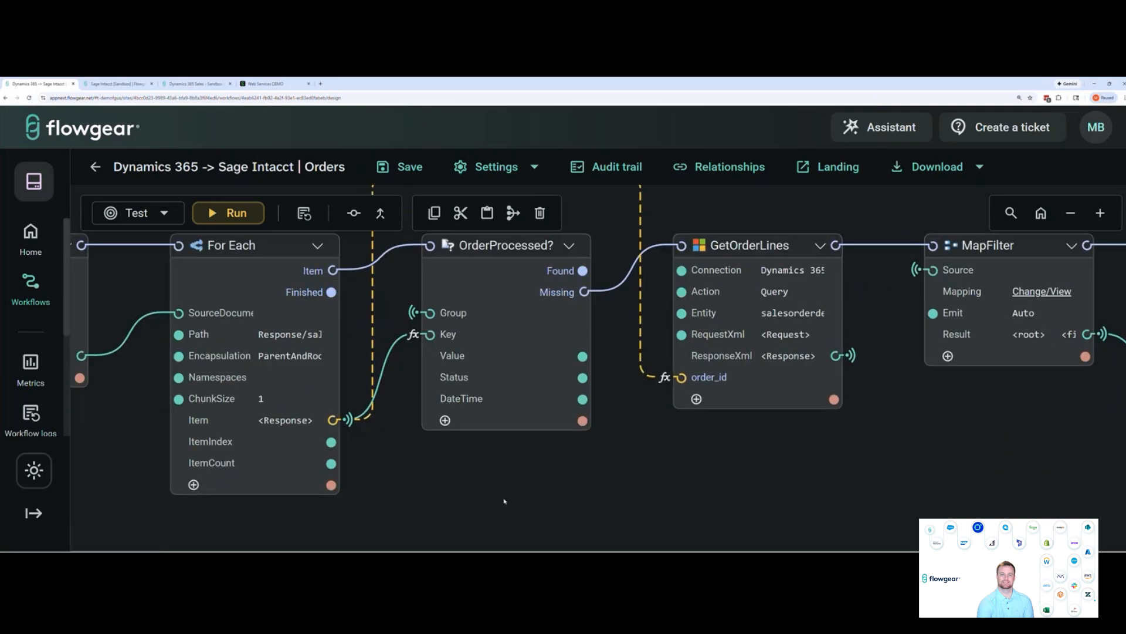
left_click_drag(740, 505, 677, 510)
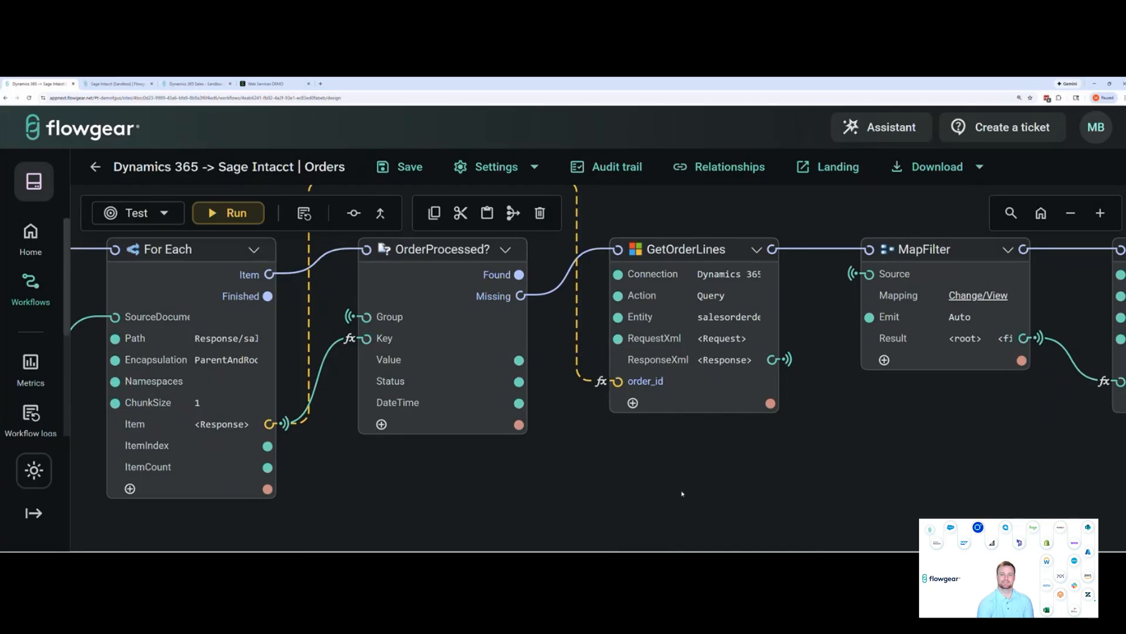
mouse_move(741, 341)
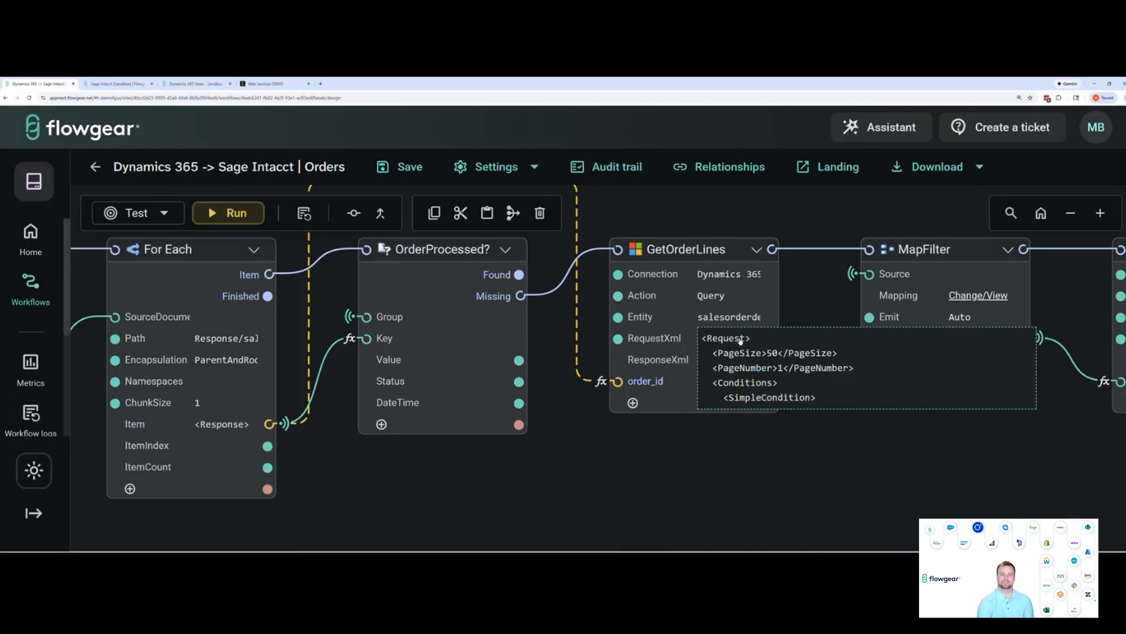
left_click(741, 341)
scroll(429, 322, "down", 1)
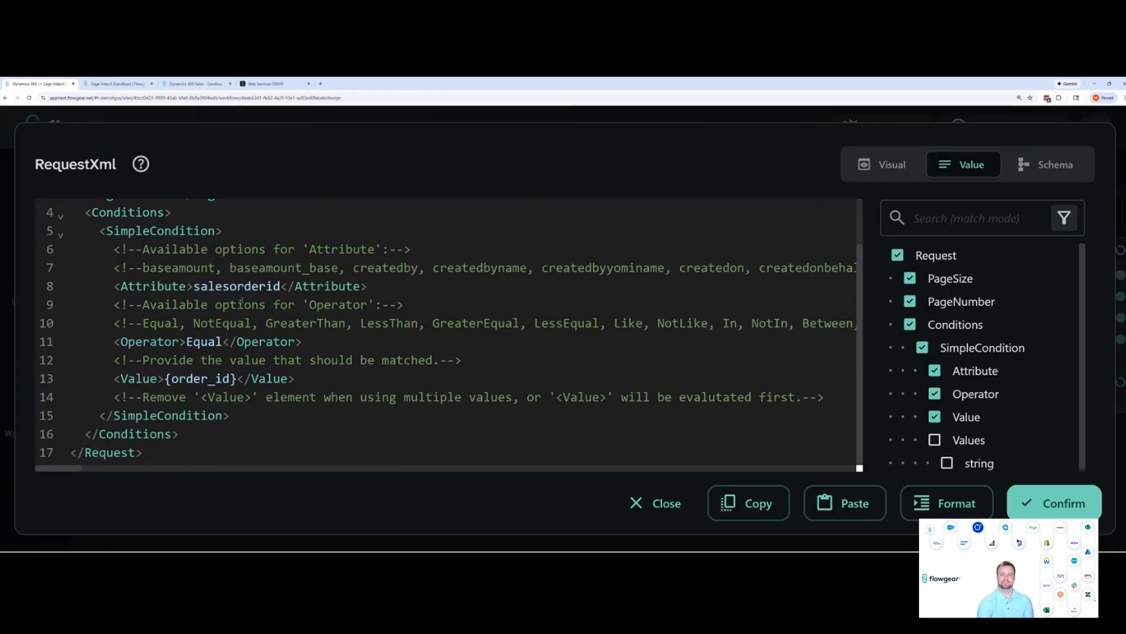
left_click(1058, 503)
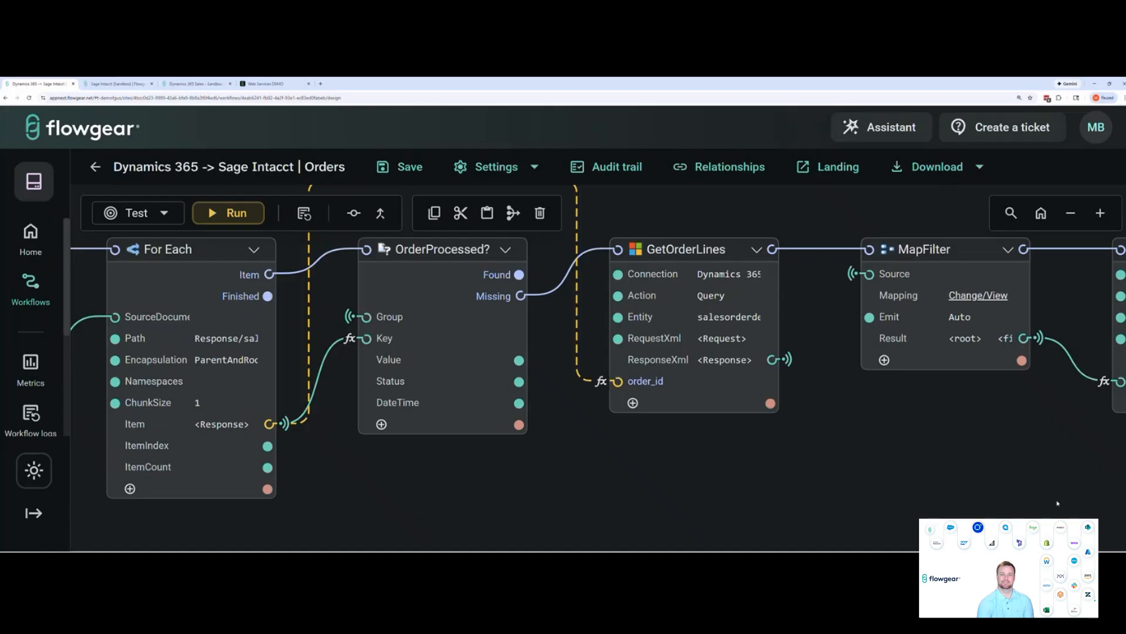
Examine the MapFilter, GetCustomer and GetContact nodes and how cust_id is passed between them
scroll(763, 476, "right", 10)
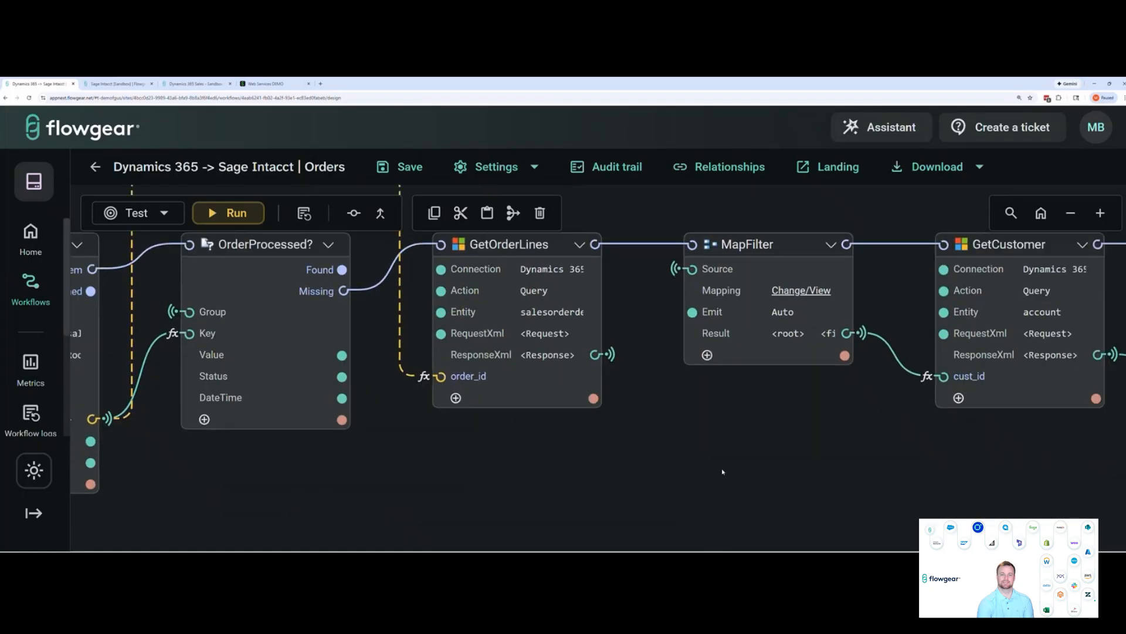
scroll(725, 471, "right", 1)
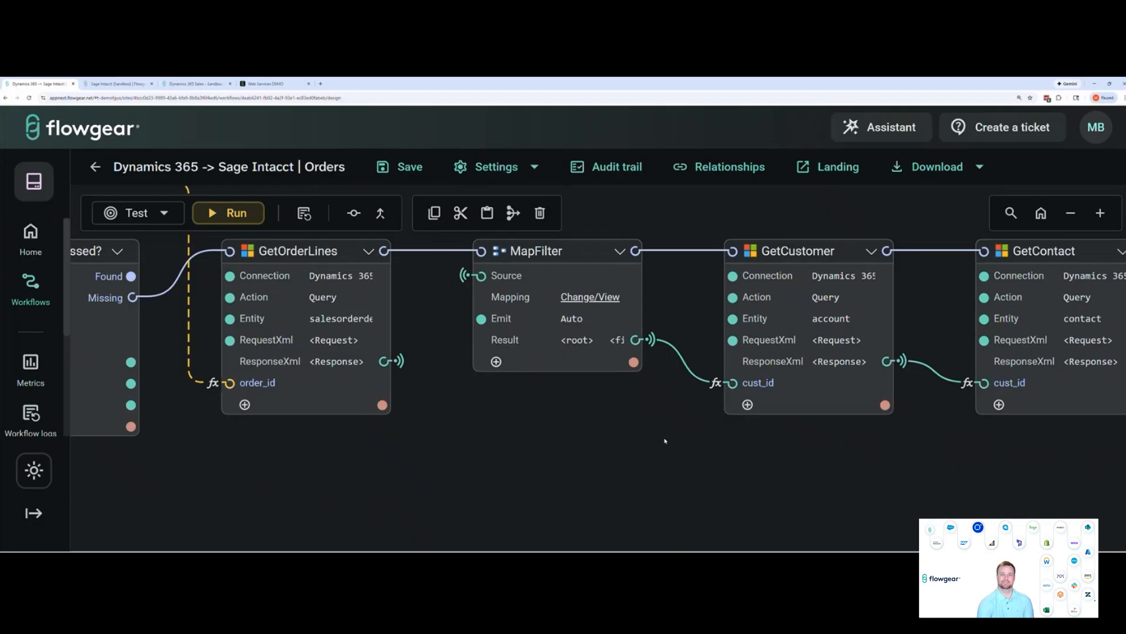
scroll(684, 437, "right", 2)
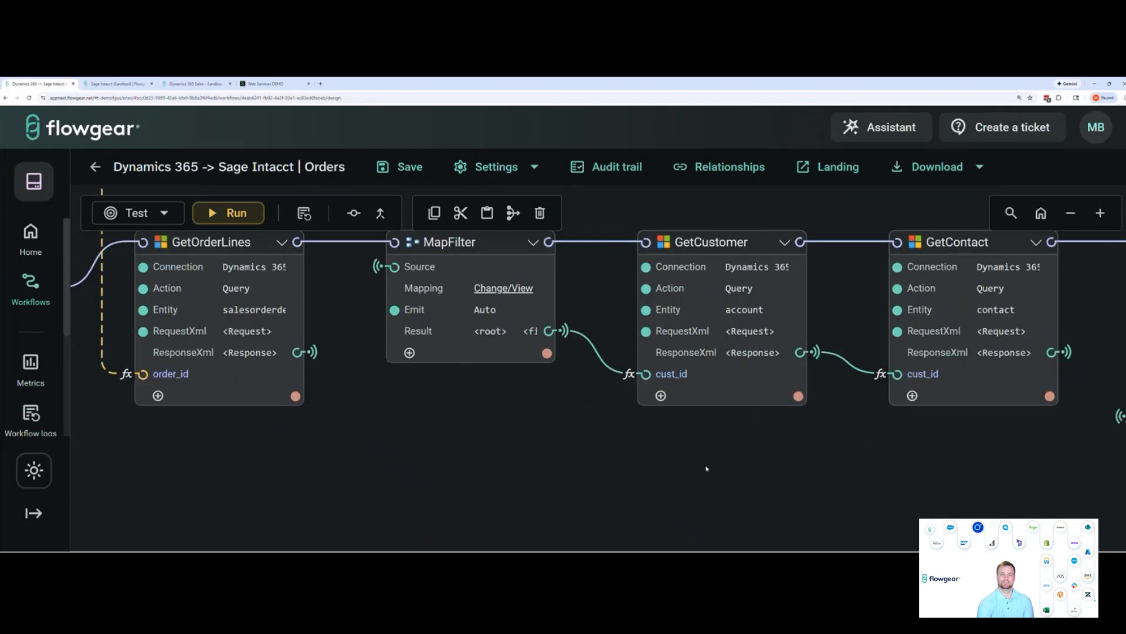
scroll(766, 472, "right", 1)
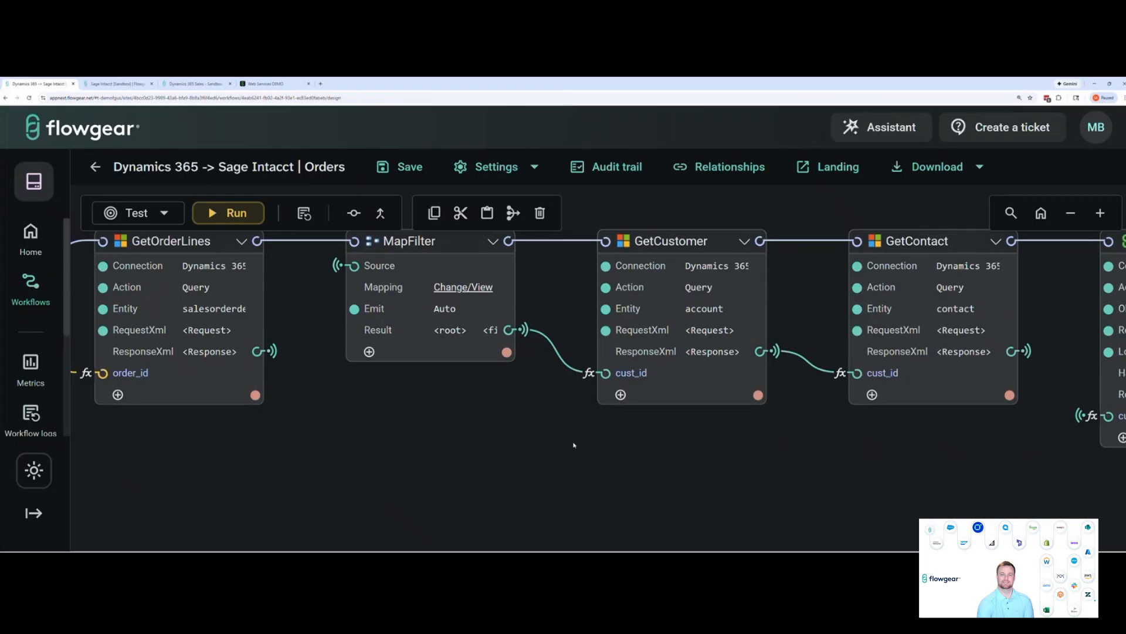
scroll(640, 454, "right", 1)
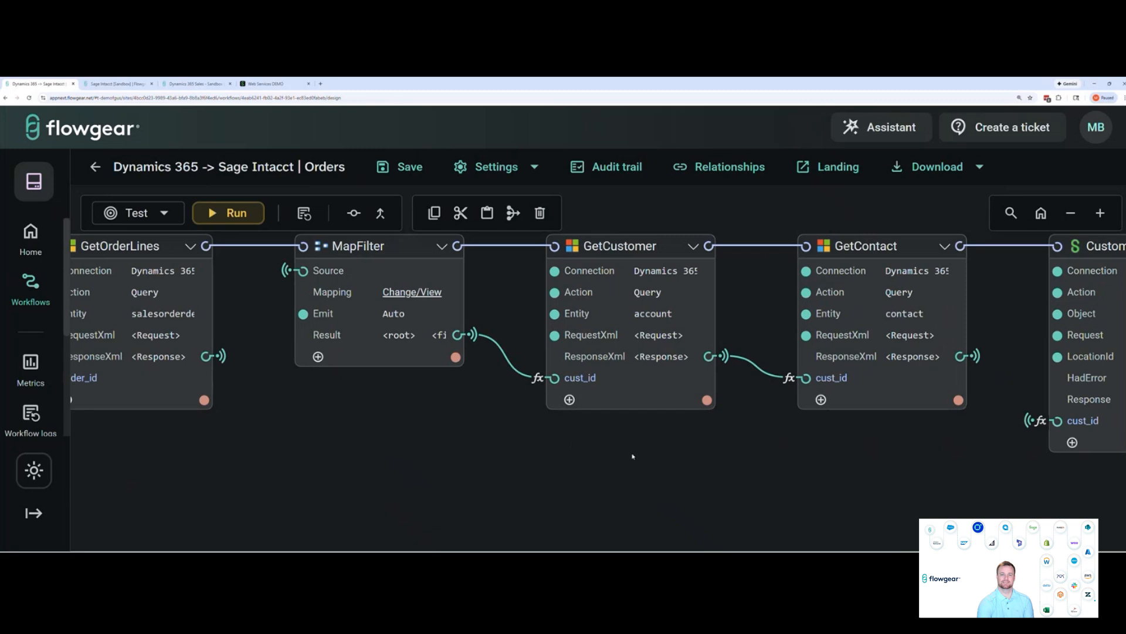
scroll(710, 461, "right", 3)
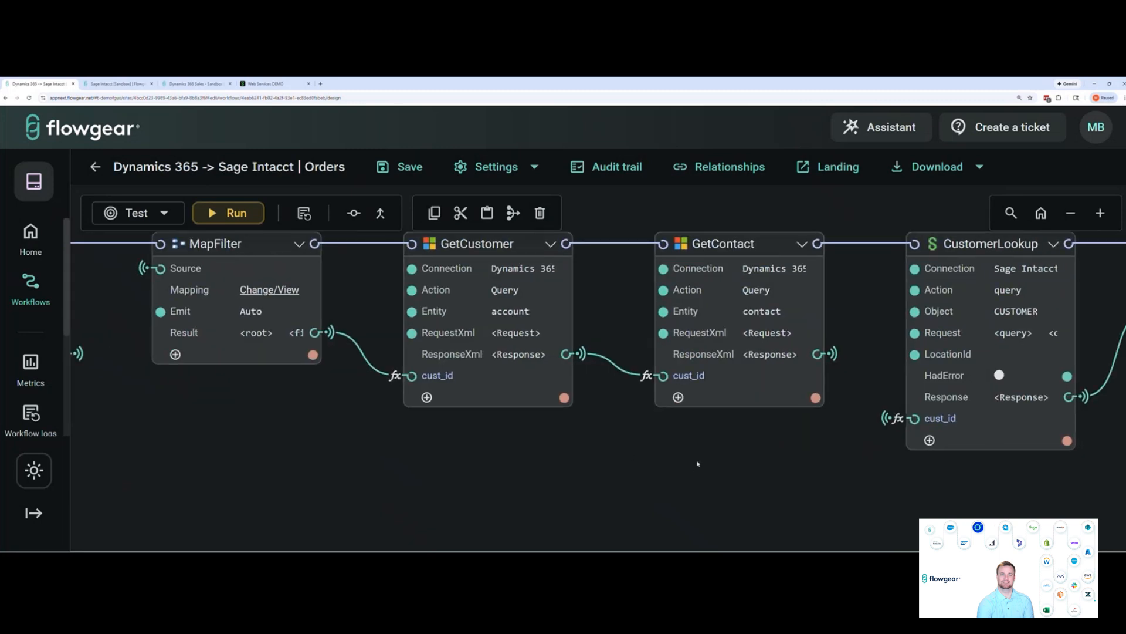
scroll(697, 463, "right", 3)
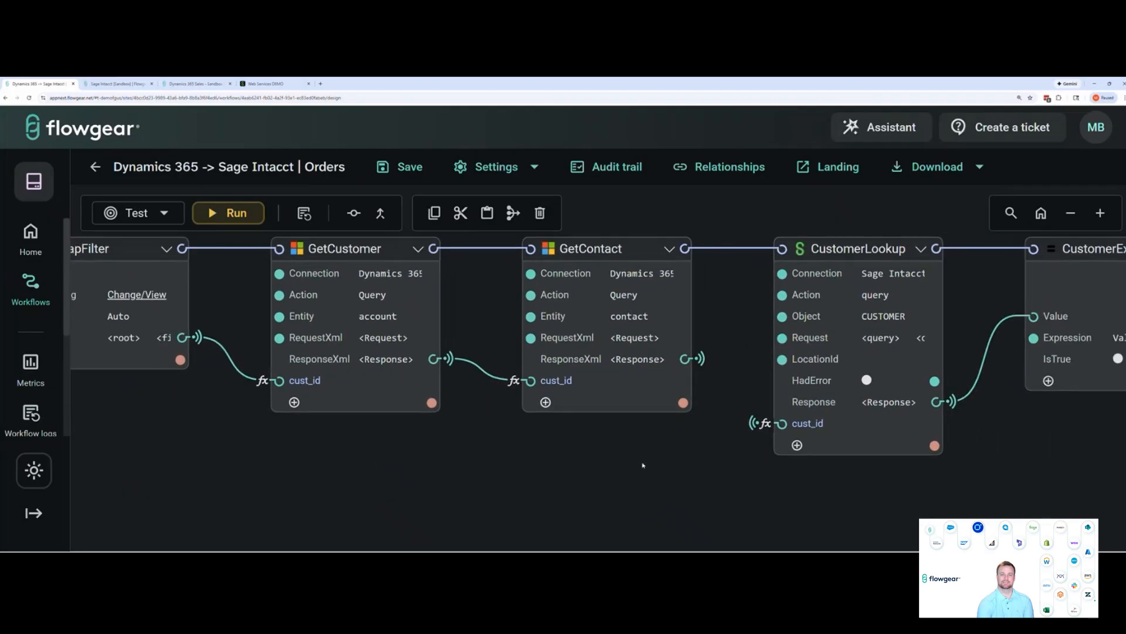
scroll(652, 475, "right", 3)
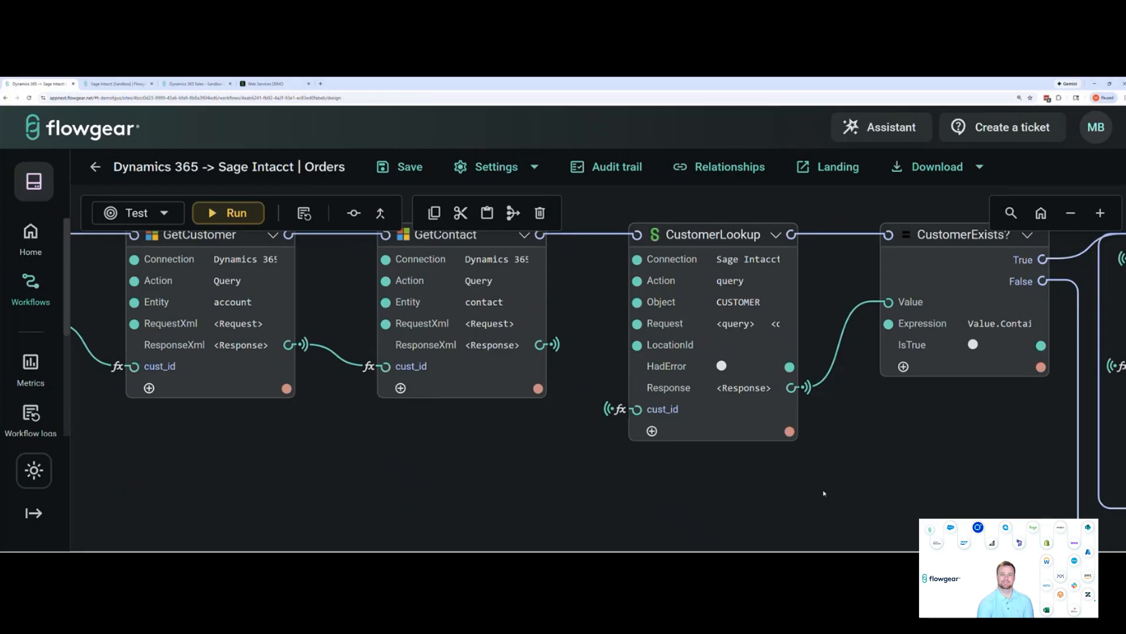
Review the CustomerLookup node's Request query that filters the CUSTOMER object by CUSTOMERID
left_click_drag(824, 493, 808, 492)
mouse_move(715, 324)
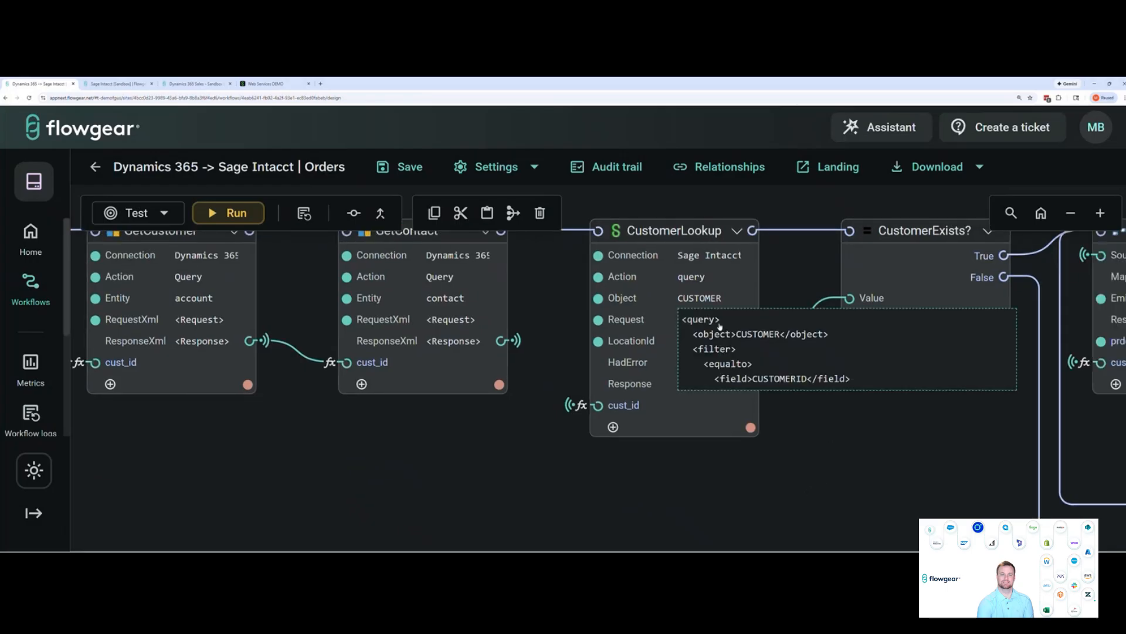
left_click(715, 323)
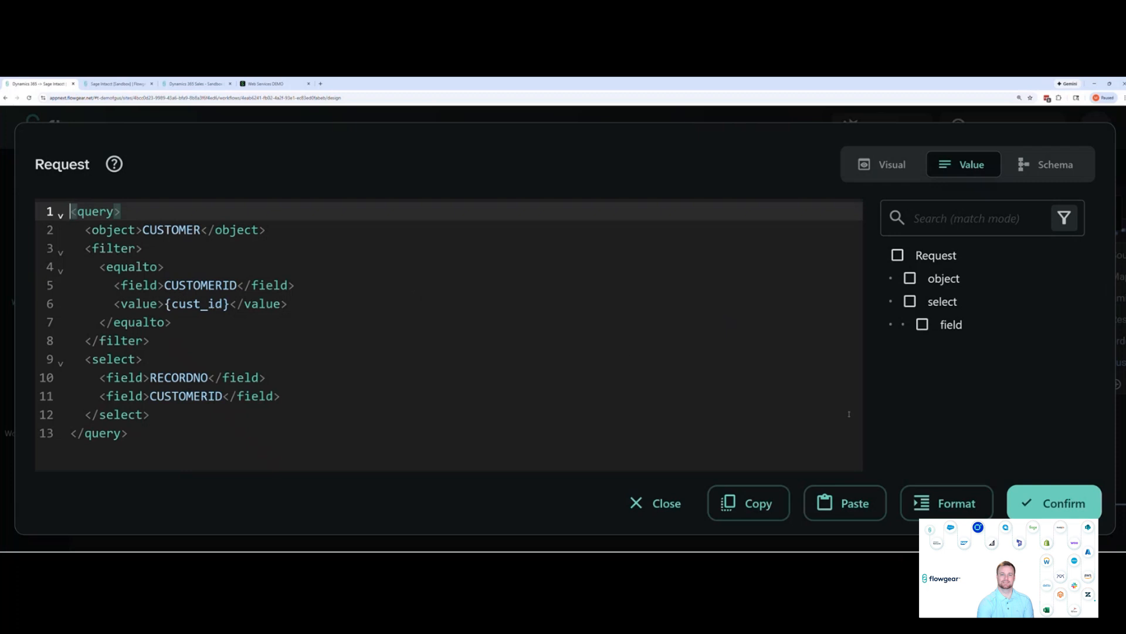
left_click(1033, 502)
Examine how the CustomerExists? node evaluates the CustomerLookup response and where its True output leads
scroll(814, 468, "right", 5)
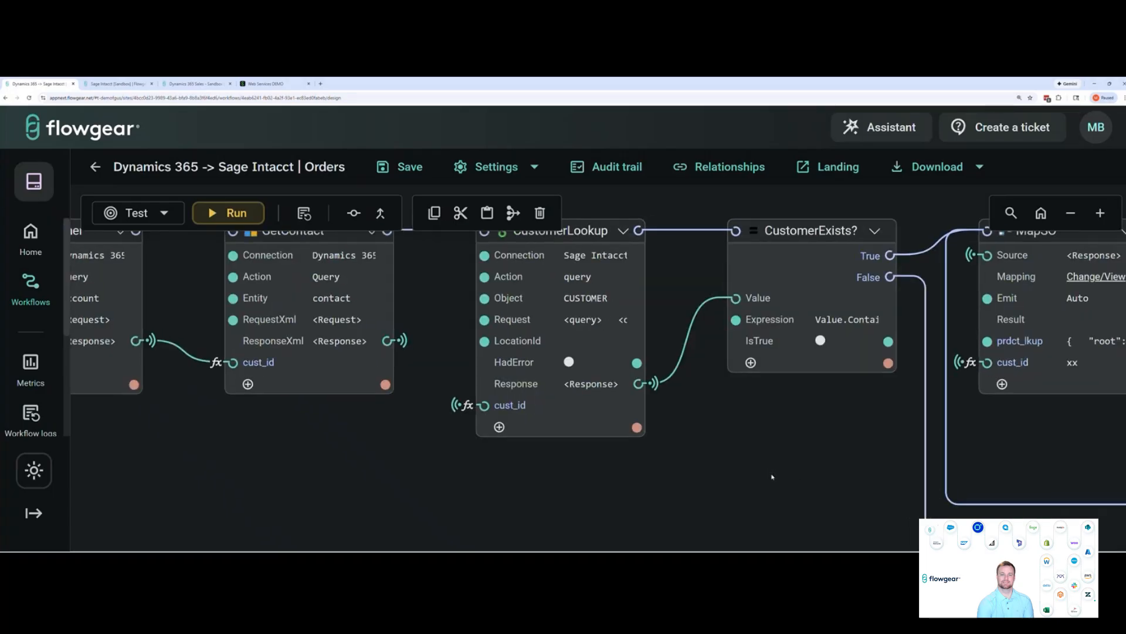
scroll(756, 478, "right", 2)
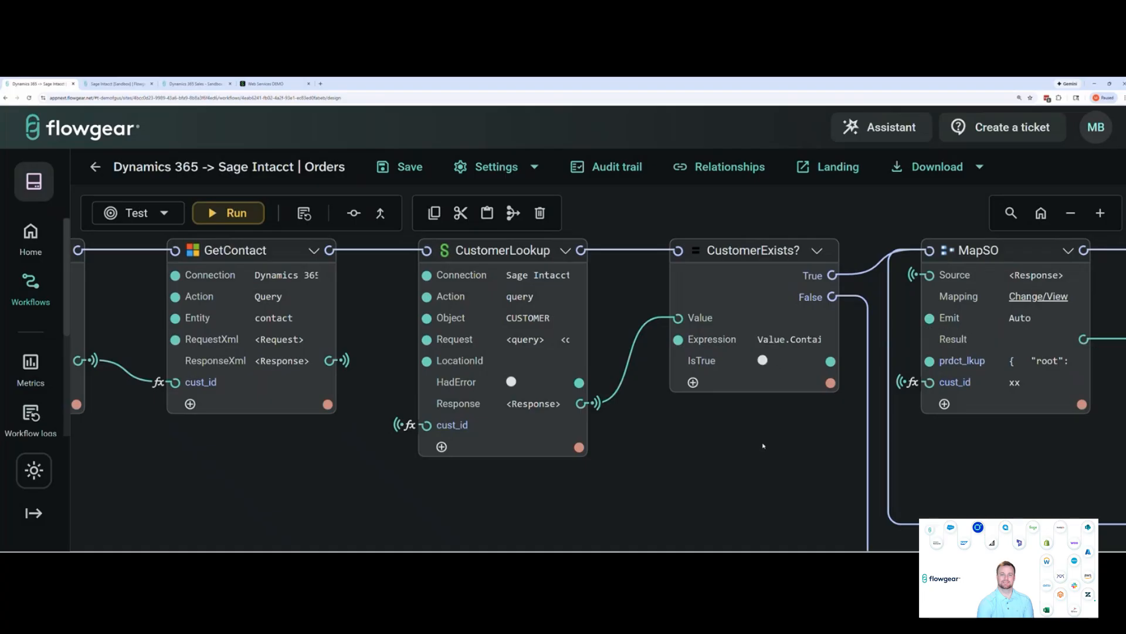
scroll(675, 422, "right", 2)
scroll(599, 440, "right", 4)
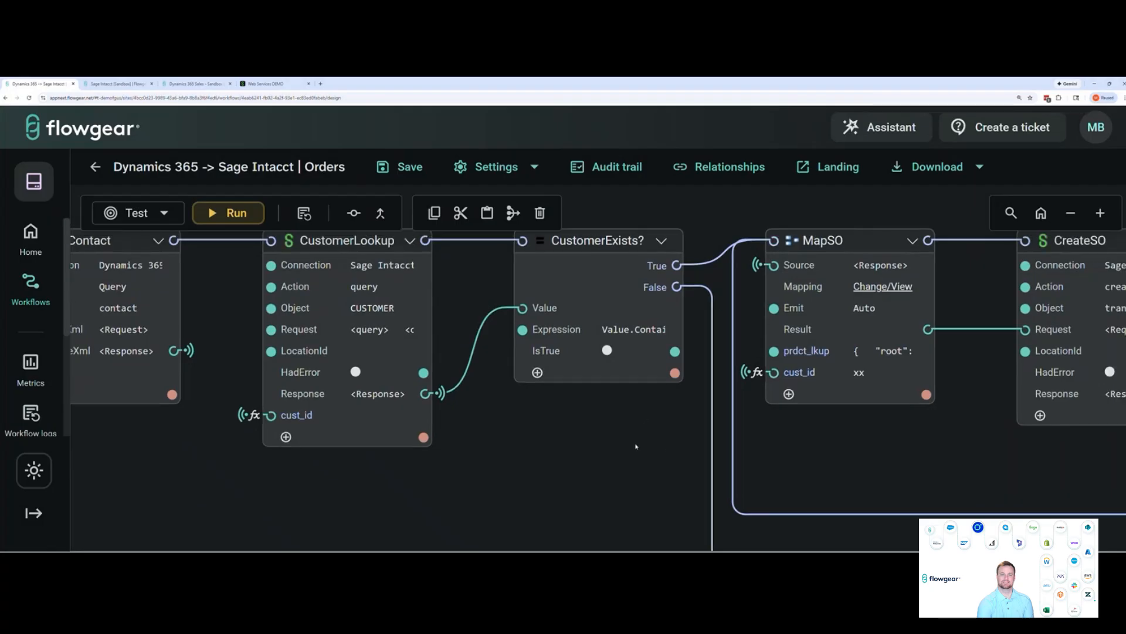
scroll(636, 446, "right", 1)
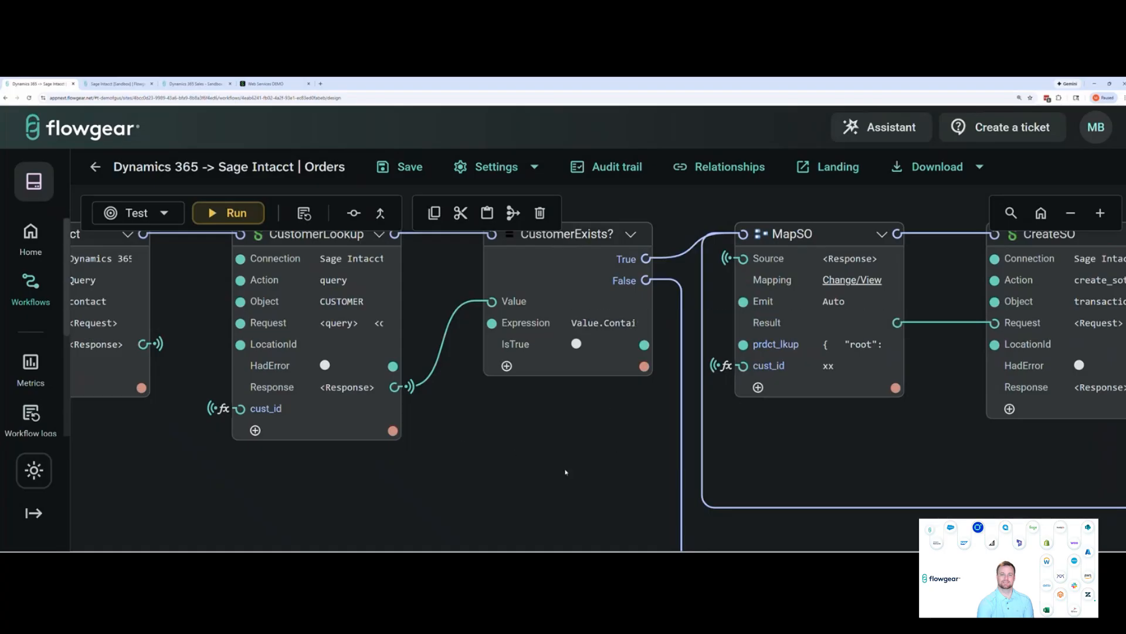
Follow the False branch of CustomerExists? to the MapCustomer, CreateCustomer and If Equal nodes and inspect their settings
left_click_drag(566, 472, 534, 448)
left_click_drag(690, 398, 671, 407)
left_click_drag(479, 438, 452, 397)
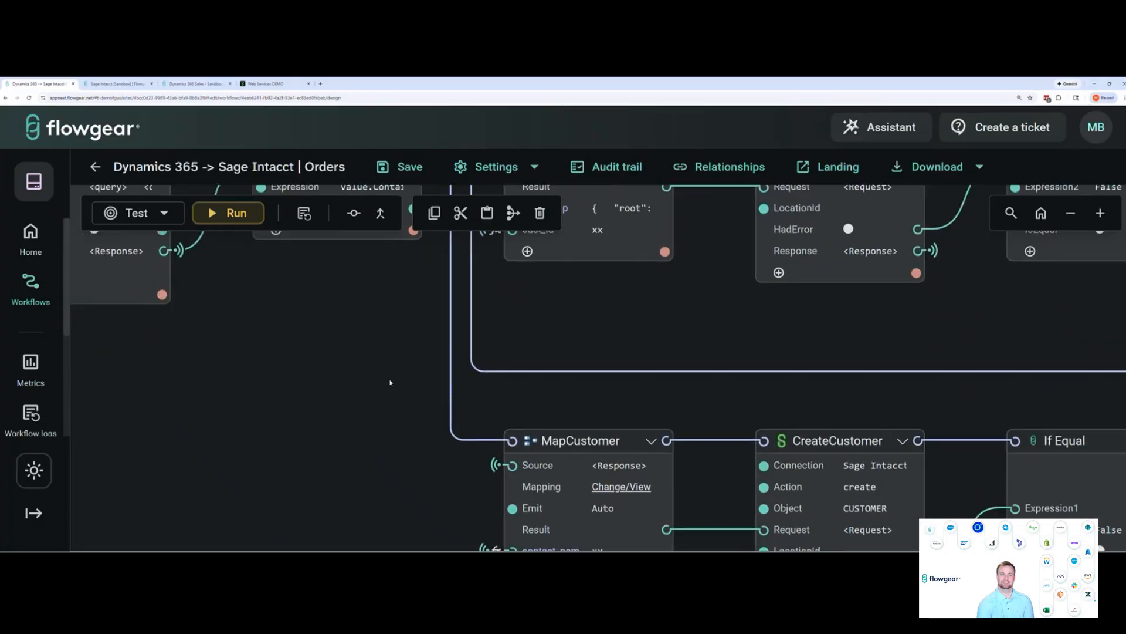
left_click_drag(337, 454, 333, 411)
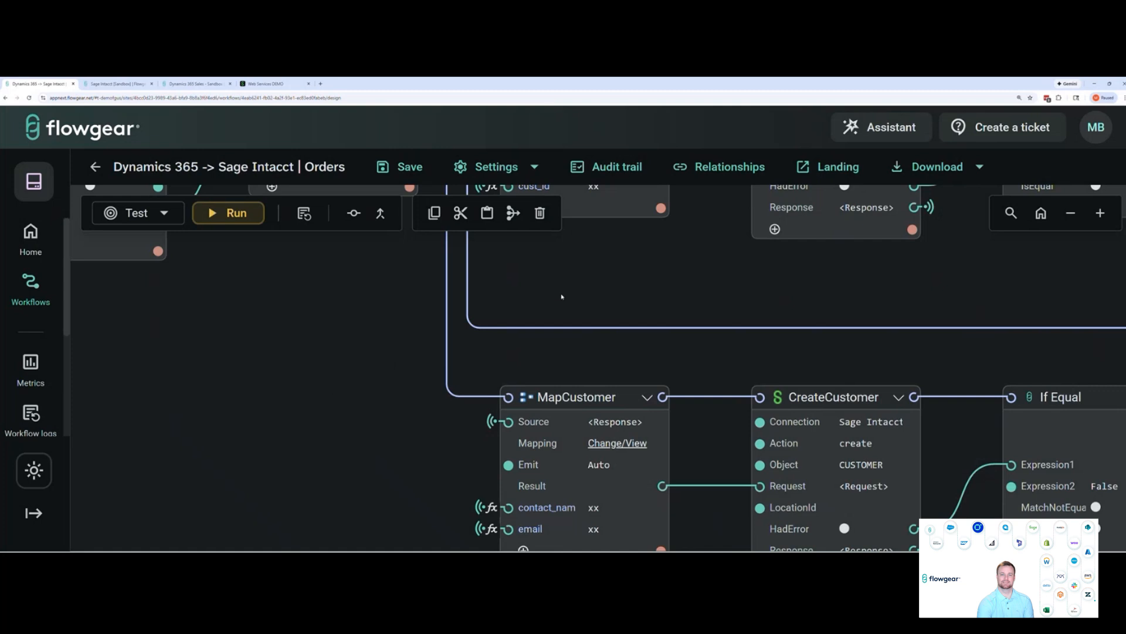
left_click_drag(561, 287, 565, 313)
scroll(565, 313, "up", 2)
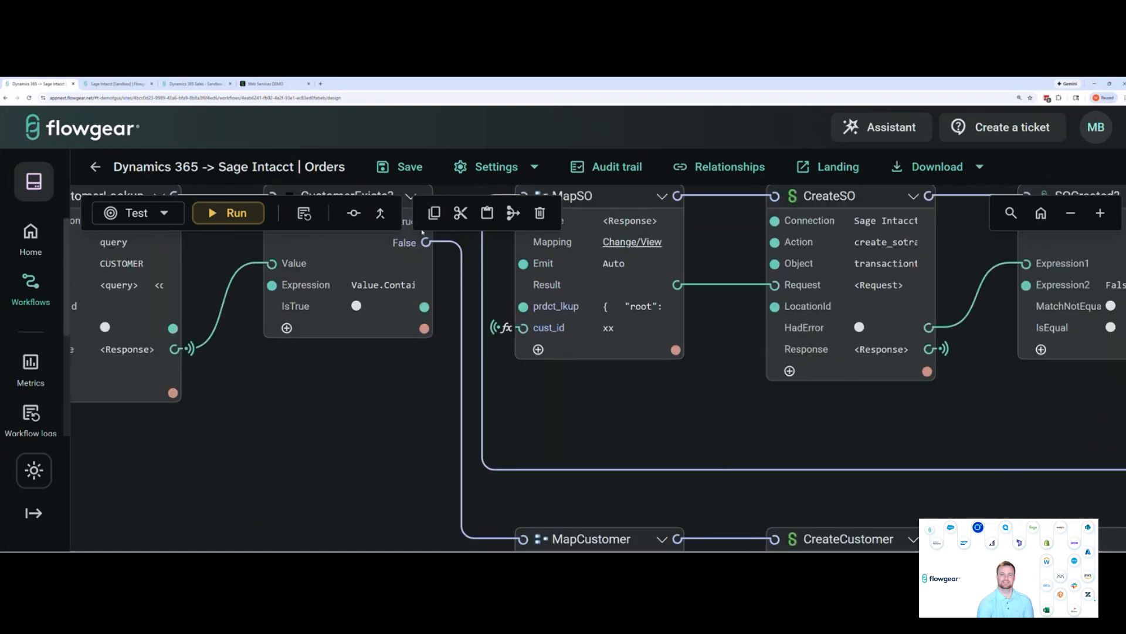
left_click_drag(414, 417, 374, 340)
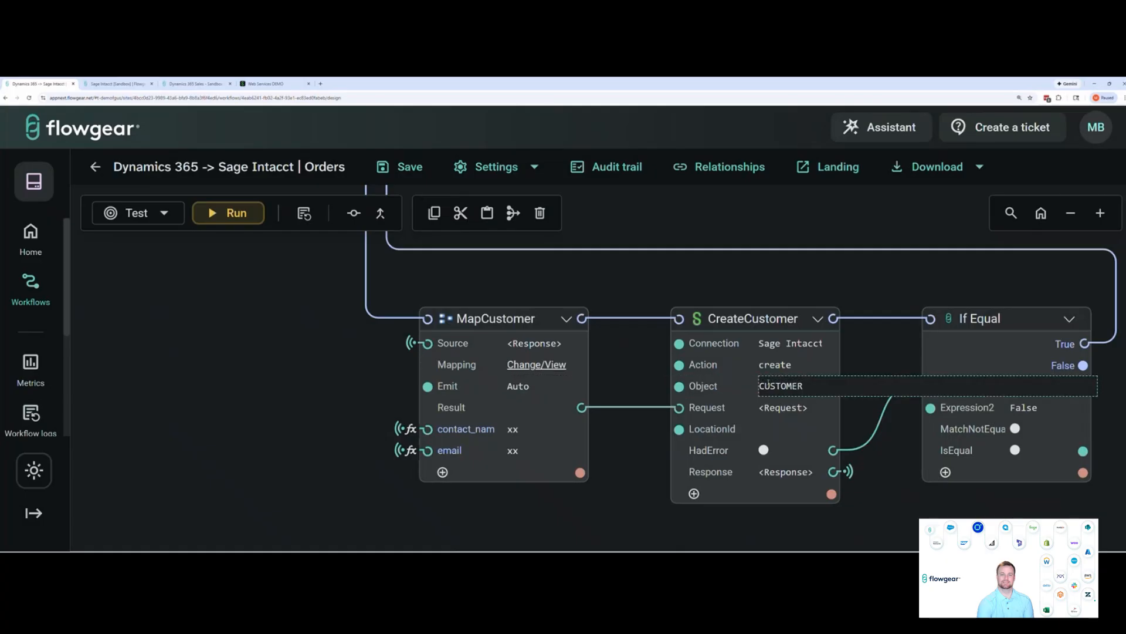
mouse_move(776, 409)
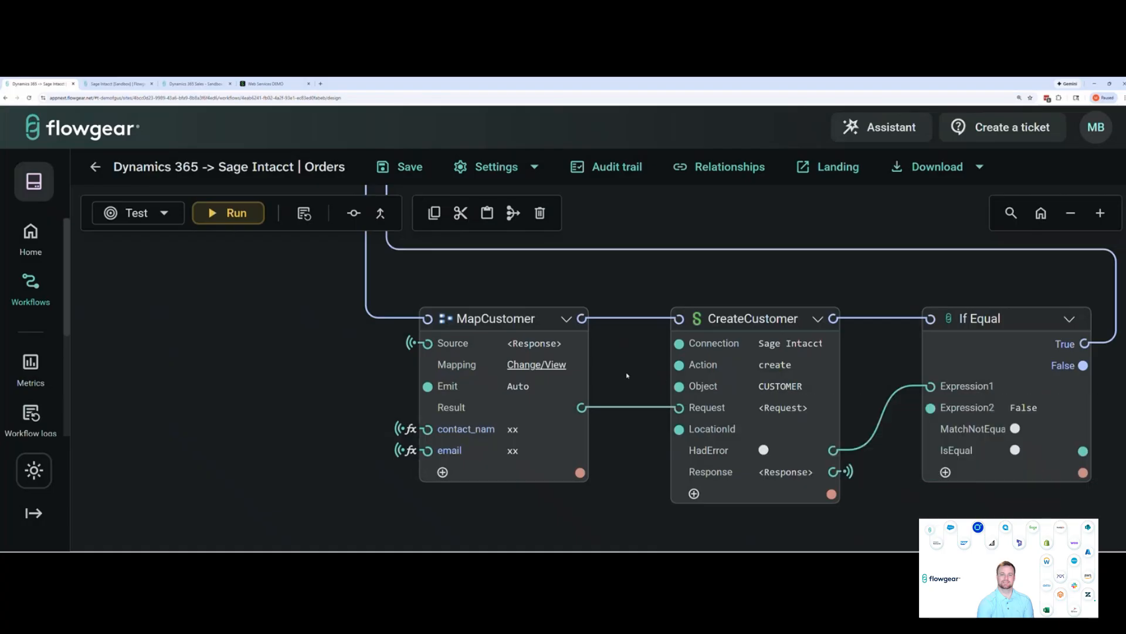
Review the MapCustomer field mapping, including the CUSTOMERID, FIRSTNAME, LASTNAME and PHONE1 expressions and the request preview
left_click(541, 369)
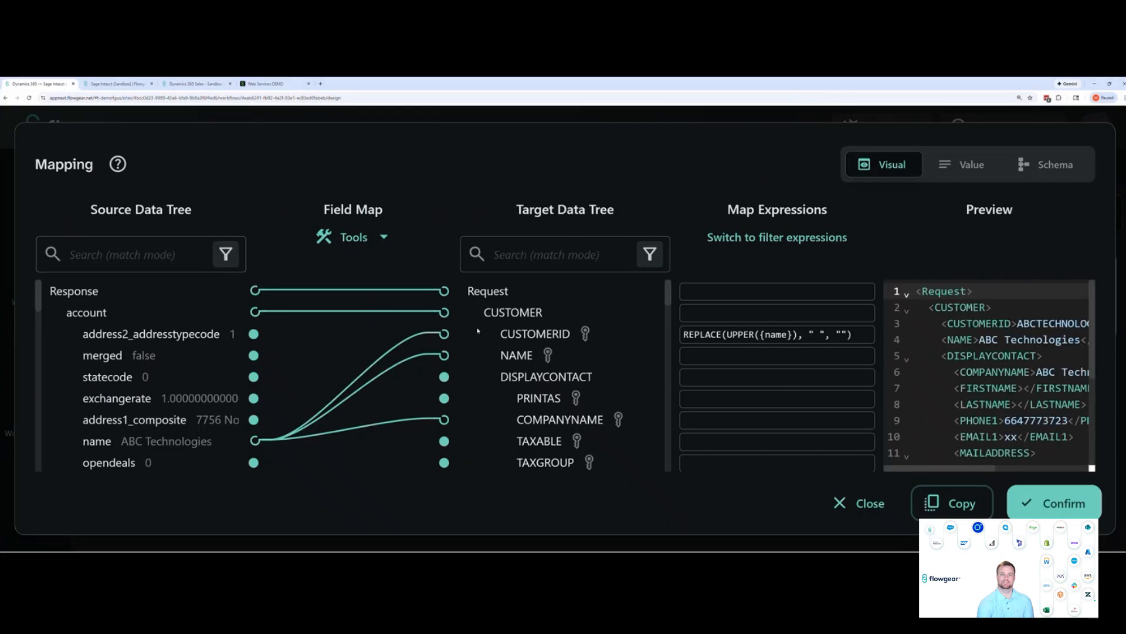
scroll(574, 386, "down", 3)
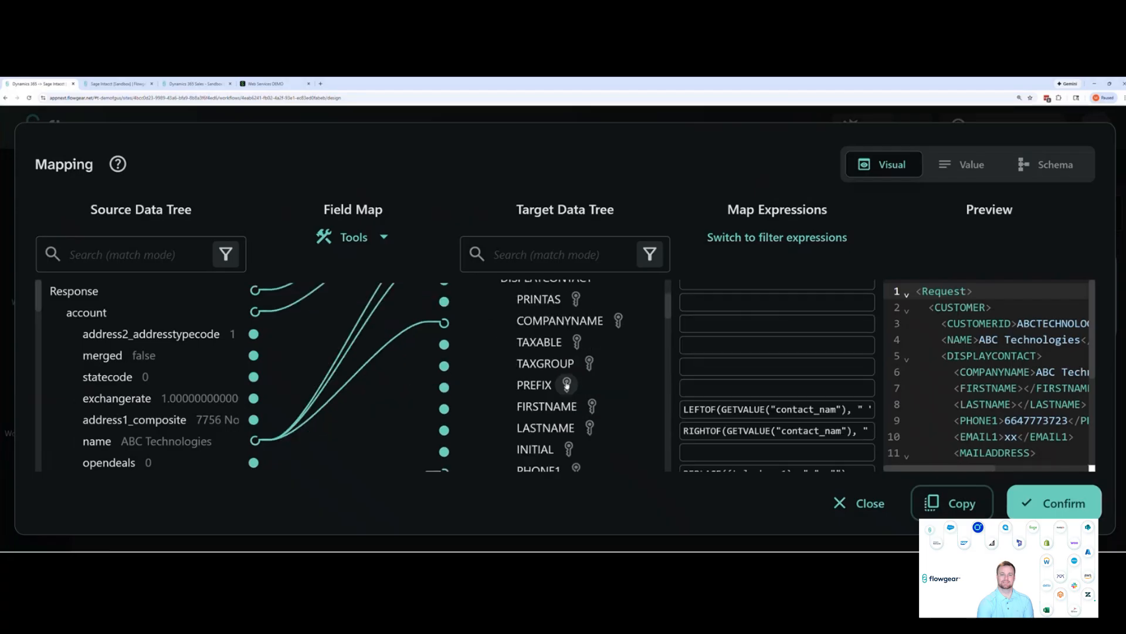
scroll(220, 390, "down", 7)
scroll(541, 379, "down", 6)
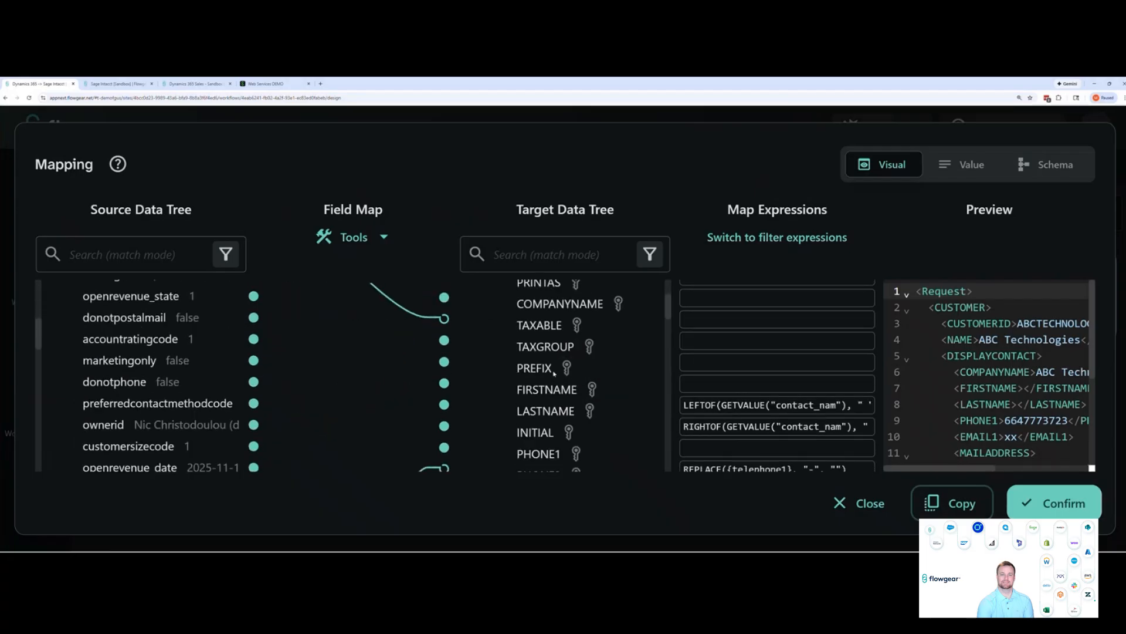
scroll(551, 372, "up", 3)
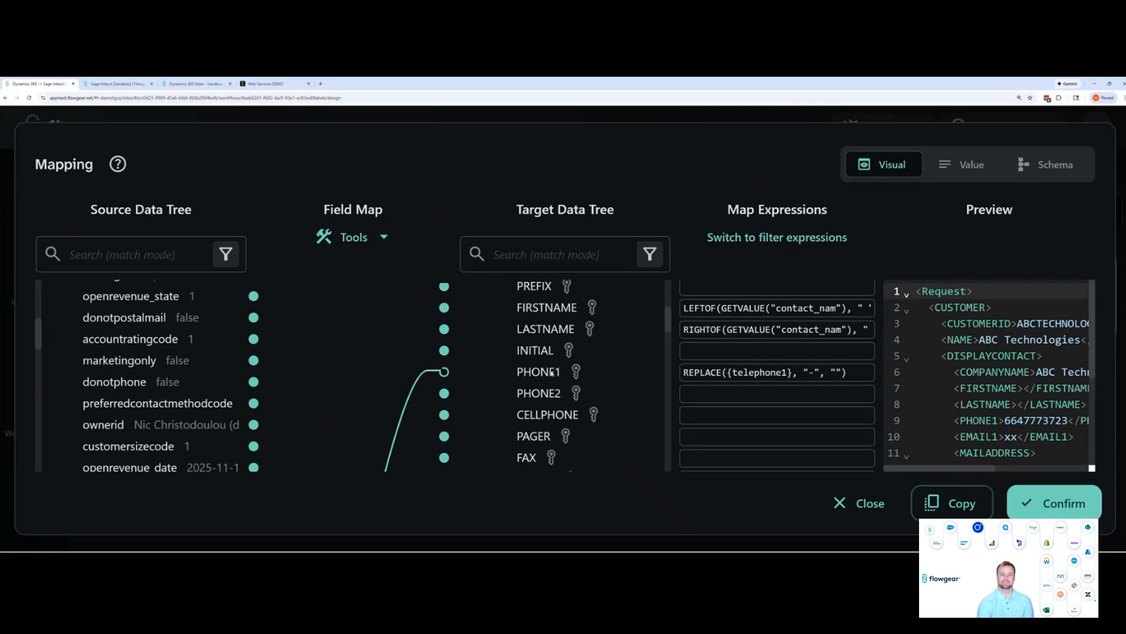
scroll(552, 372, "up", 3)
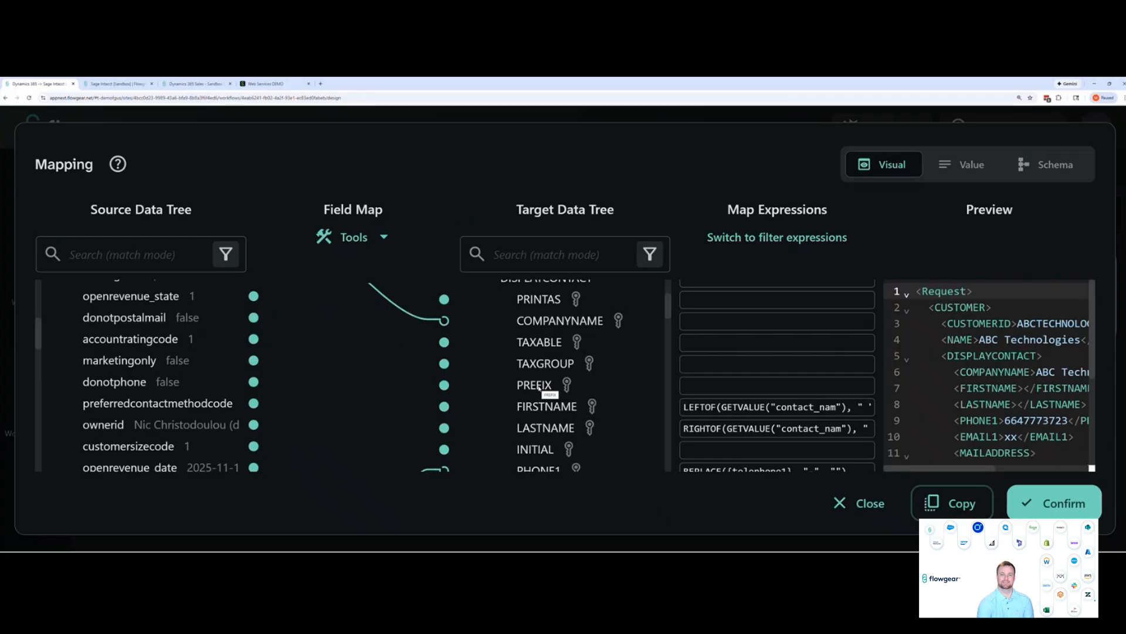
left_click_drag(930, 469, 861, 457)
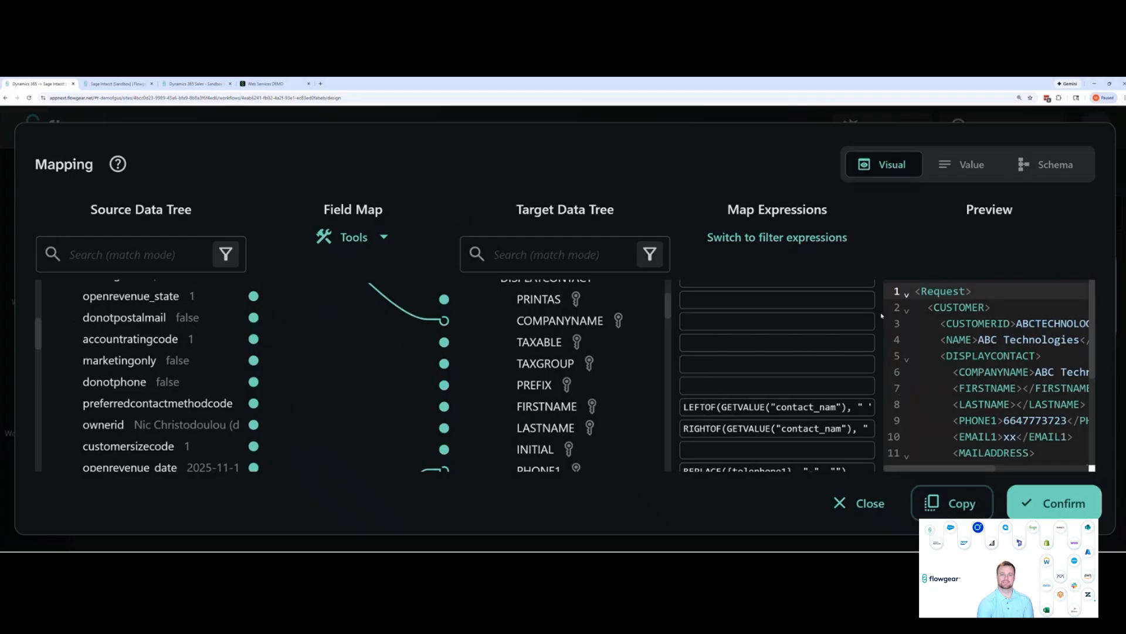
mouse_move(954, 470)
left_mouse_down()
mouse_move(1003, 476)
mouse_move(953, 475)
left_mouse_up()
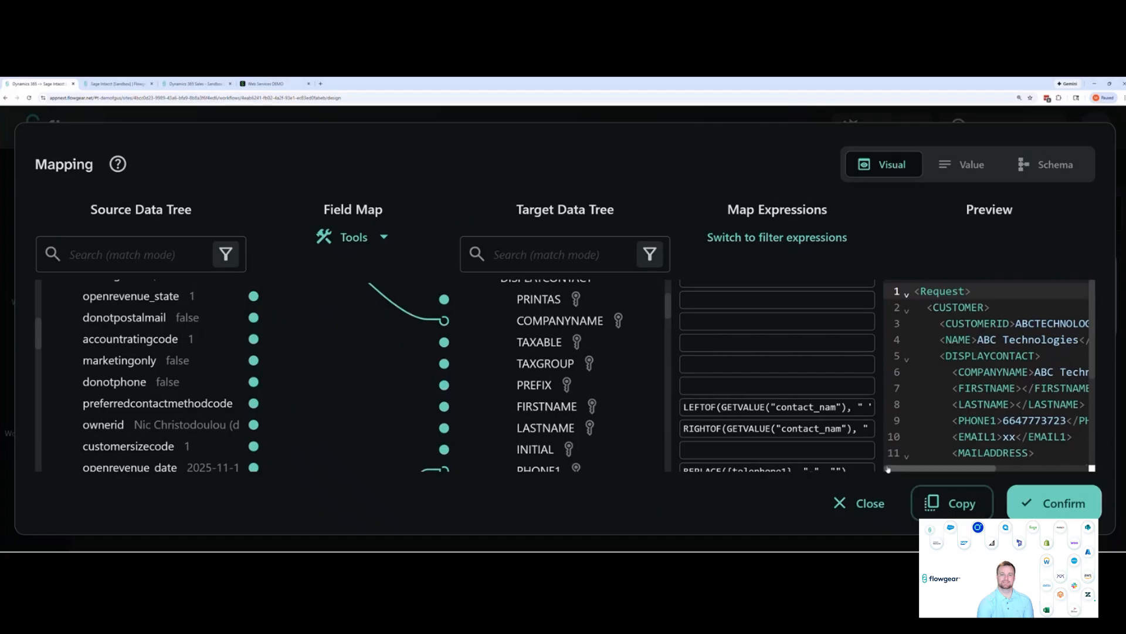
scroll(660, 413, "up", 2)
left_click(1055, 503)
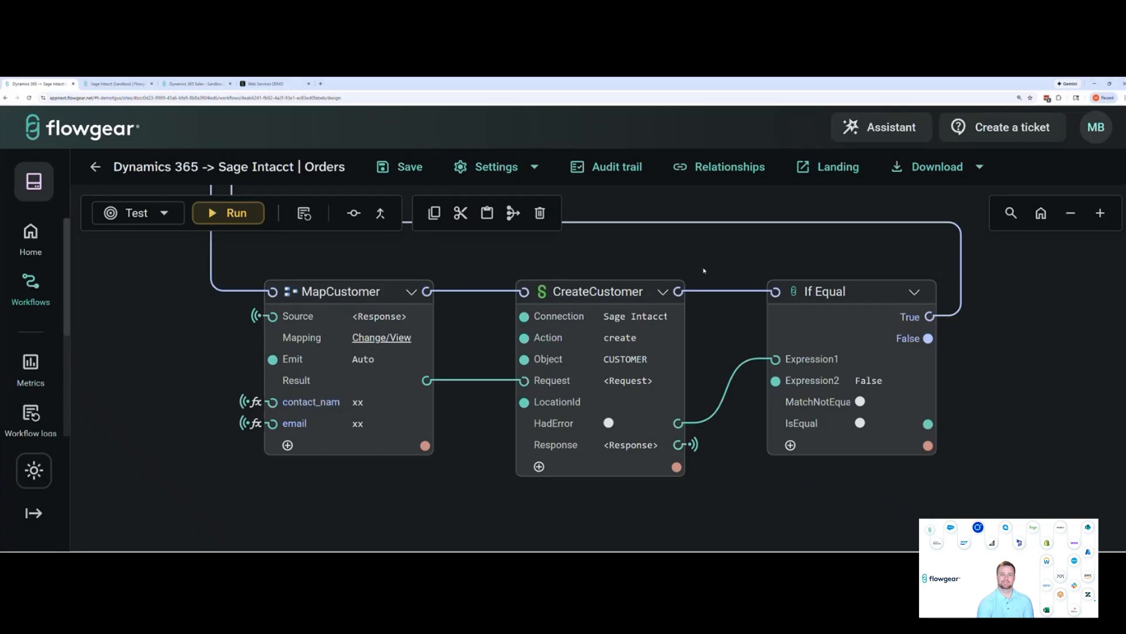
Review the header fields in the MapSO mapping, including the transactiontype, datecreated and customerid expressions
left_click_drag(681, 217, 760, 310)
left_click_drag(423, 267, 645, 450)
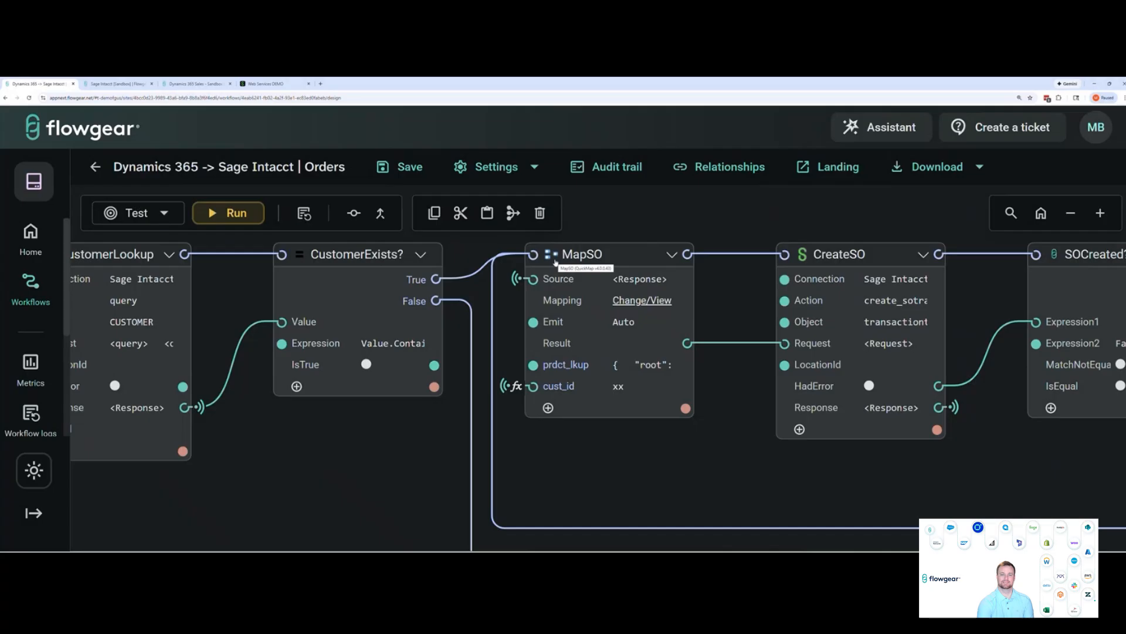
scroll(459, 433, "down", 5)
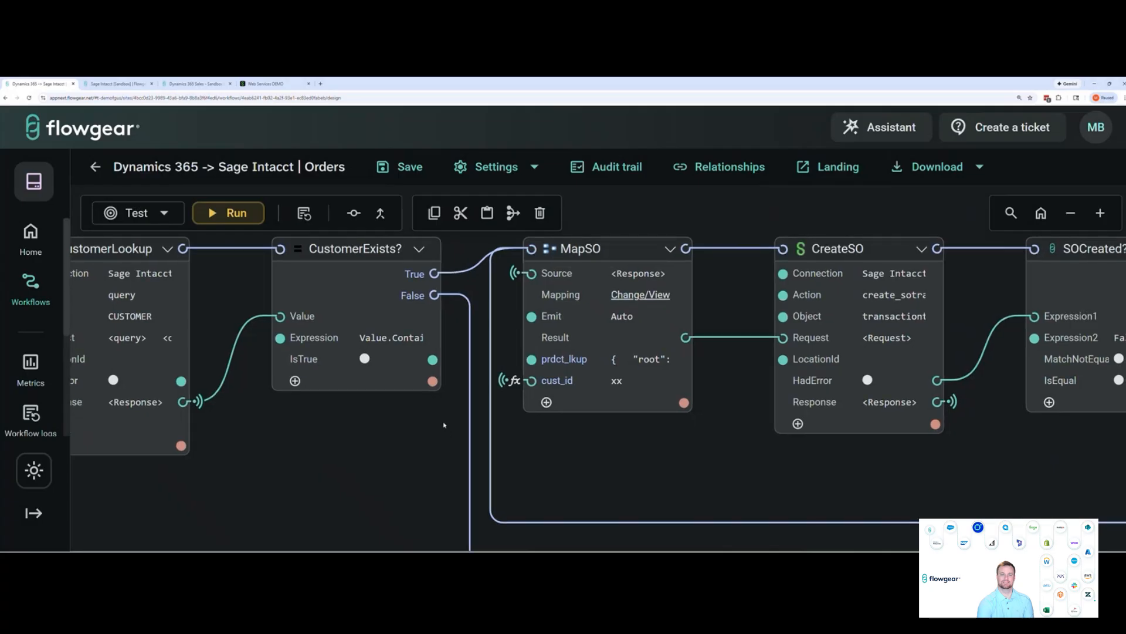
scroll(323, 393, "up", 5)
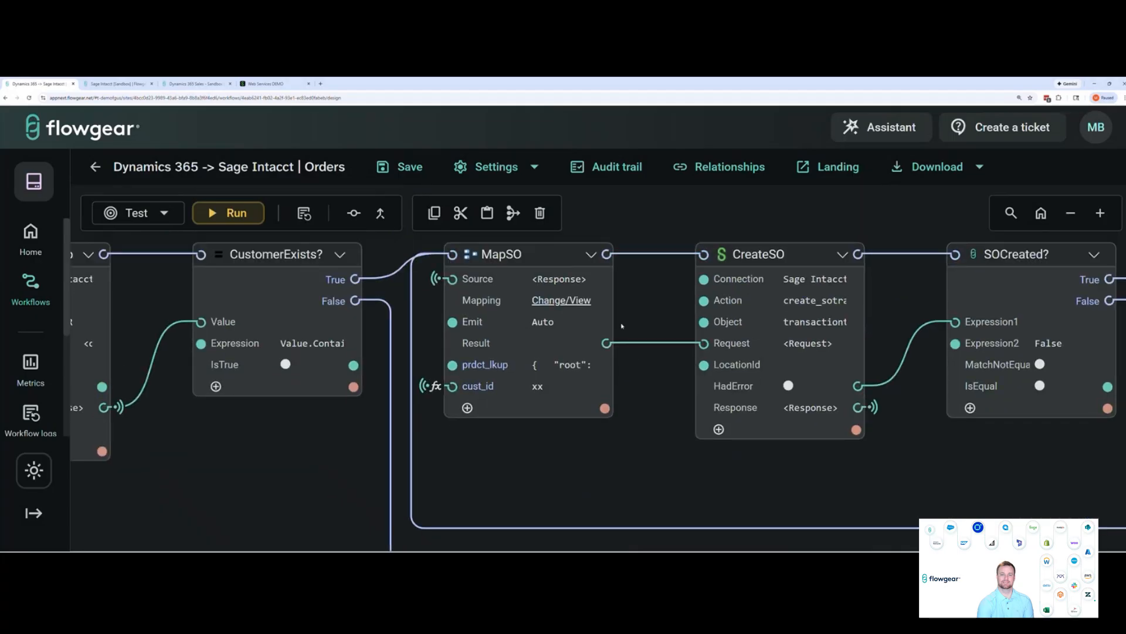
left_click(570, 303)
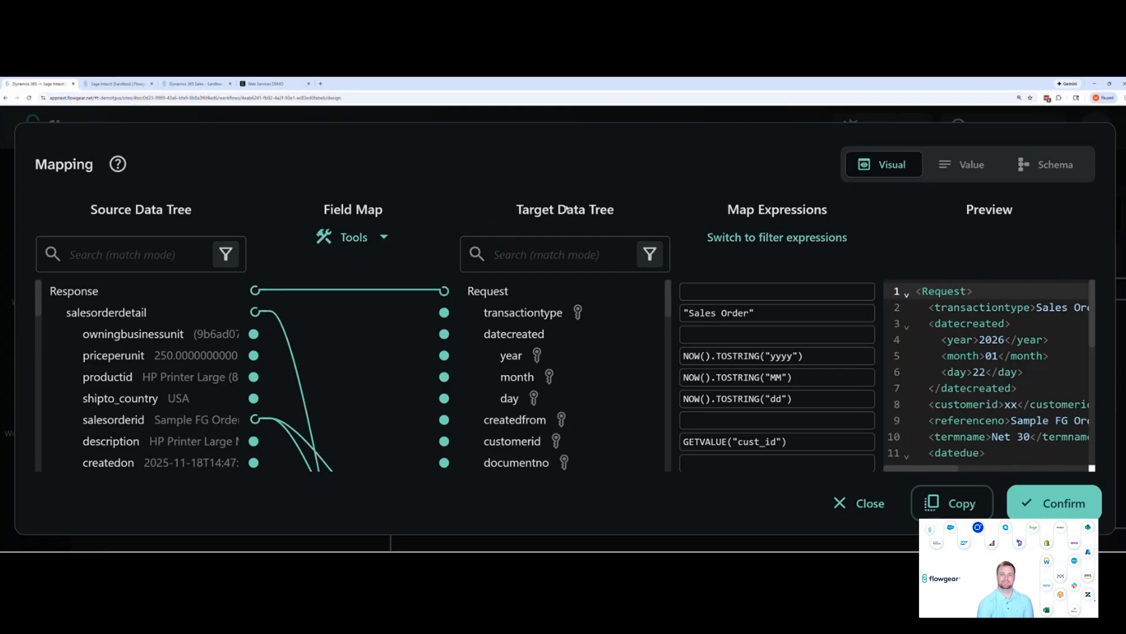
scroll(563, 363, "down", 1)
scroll(563, 374, "up", 1)
scroll(616, 355, "down", 2)
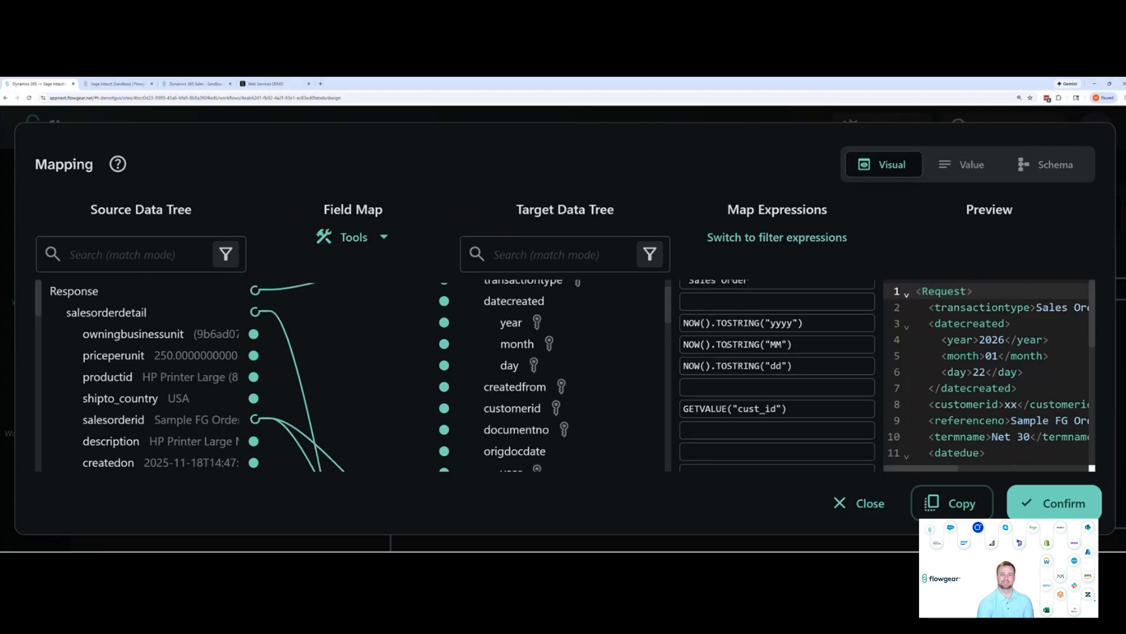
scroll(599, 352, "down", 3)
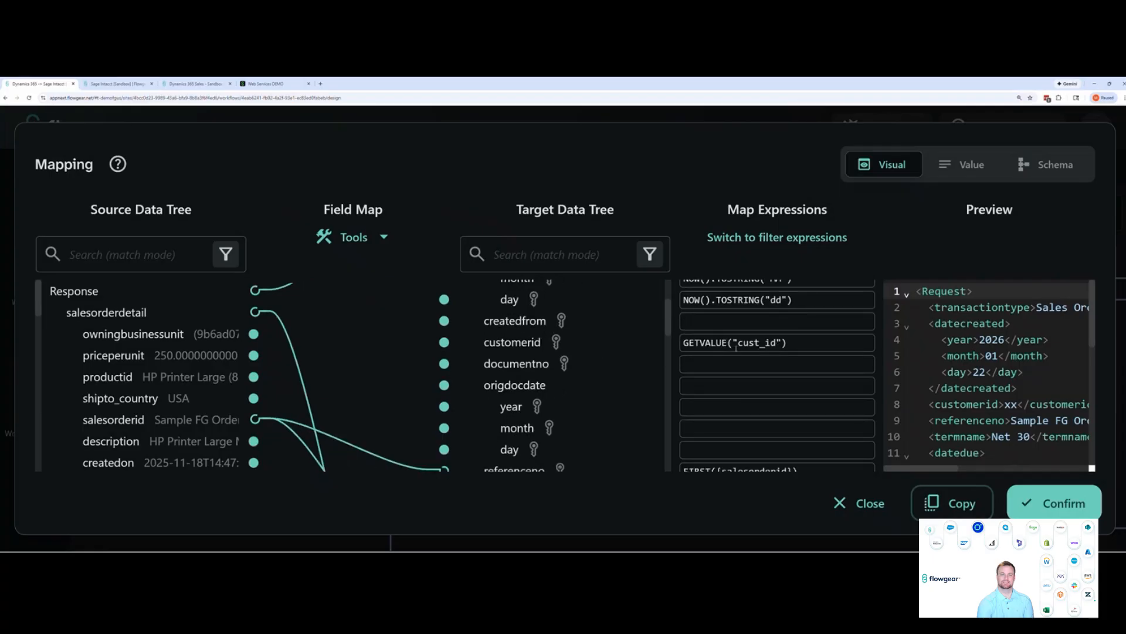
left_click(1047, 502)
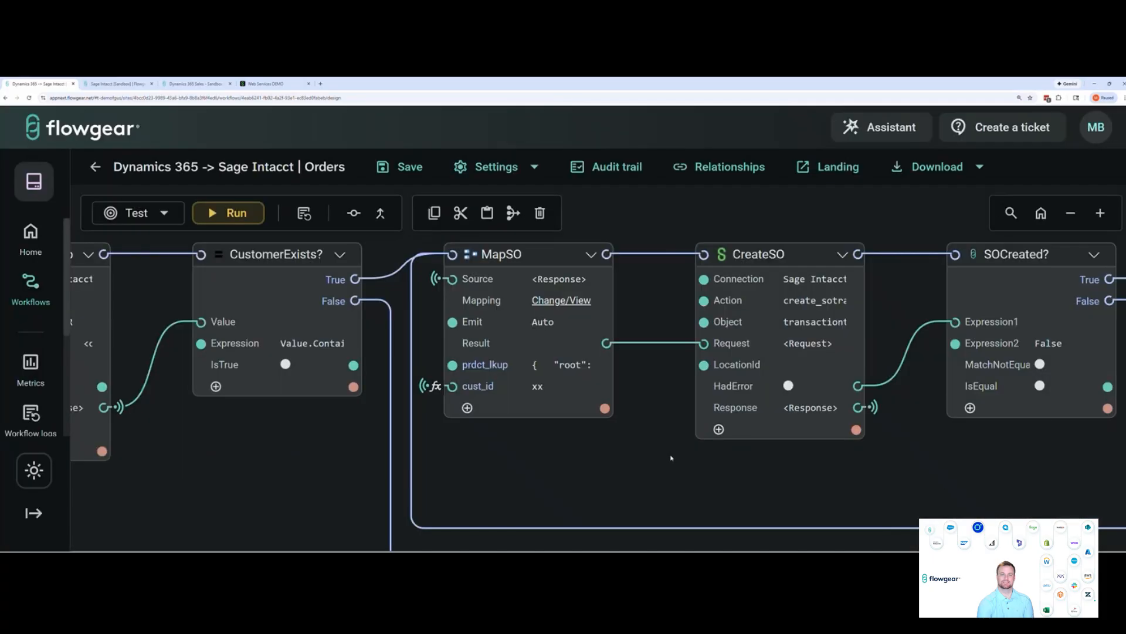
Trace MapSO's cust_id input back to the nodes that supply it, including the CustomerLookup and CreateCustomer responses
left_click(452, 386)
left_click_drag(496, 455, 537, 450)
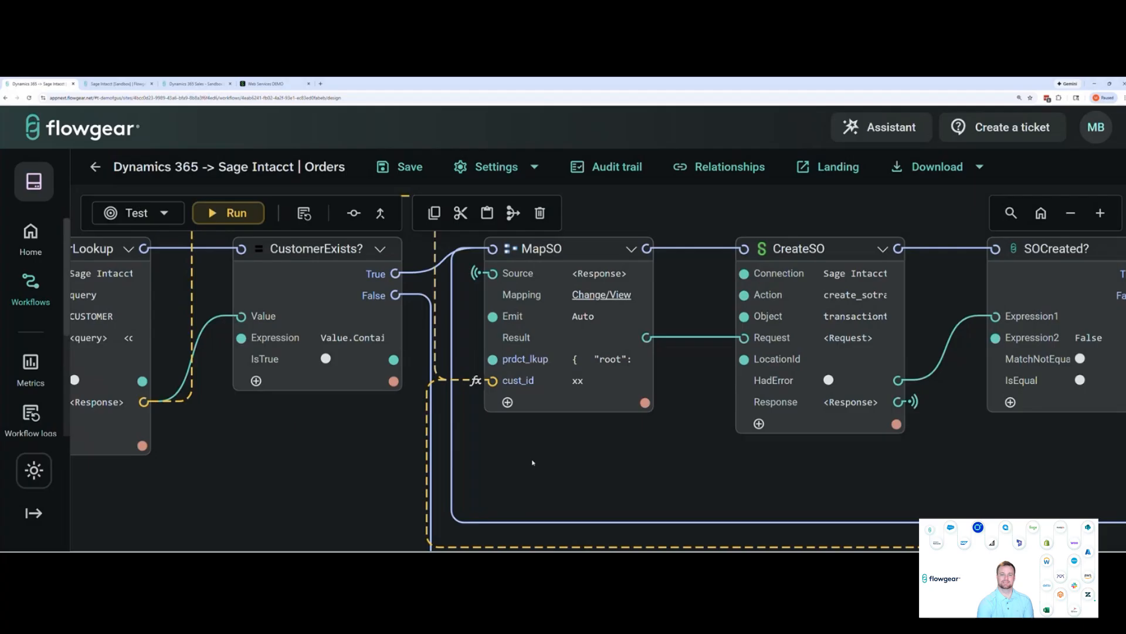
scroll(372, 476, "left", 3)
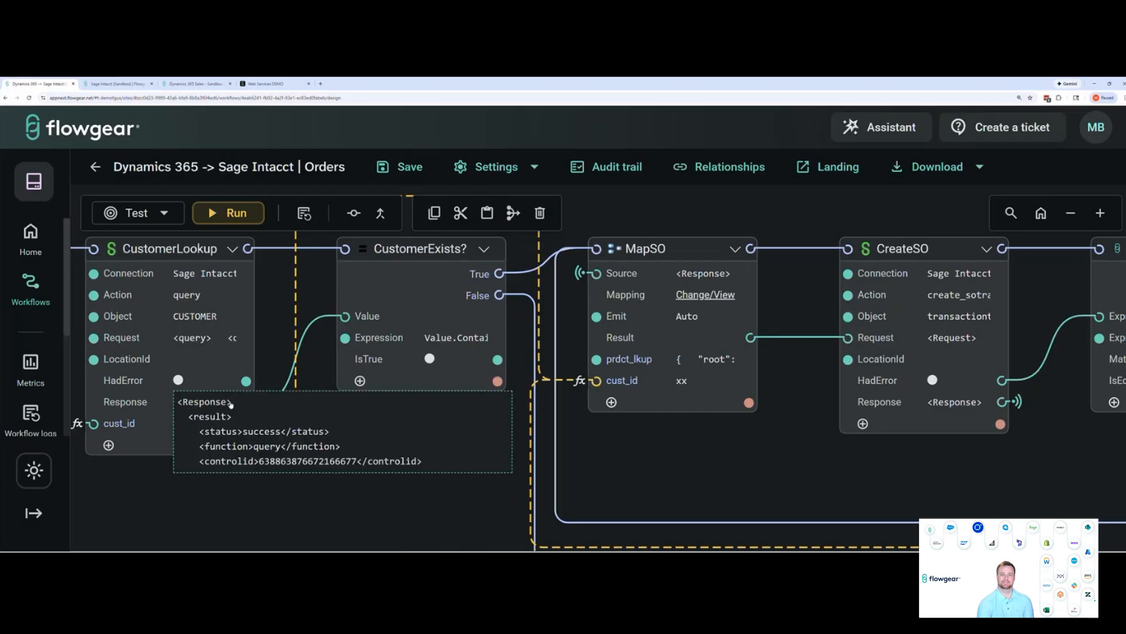
scroll(400, 495, "down", 5)
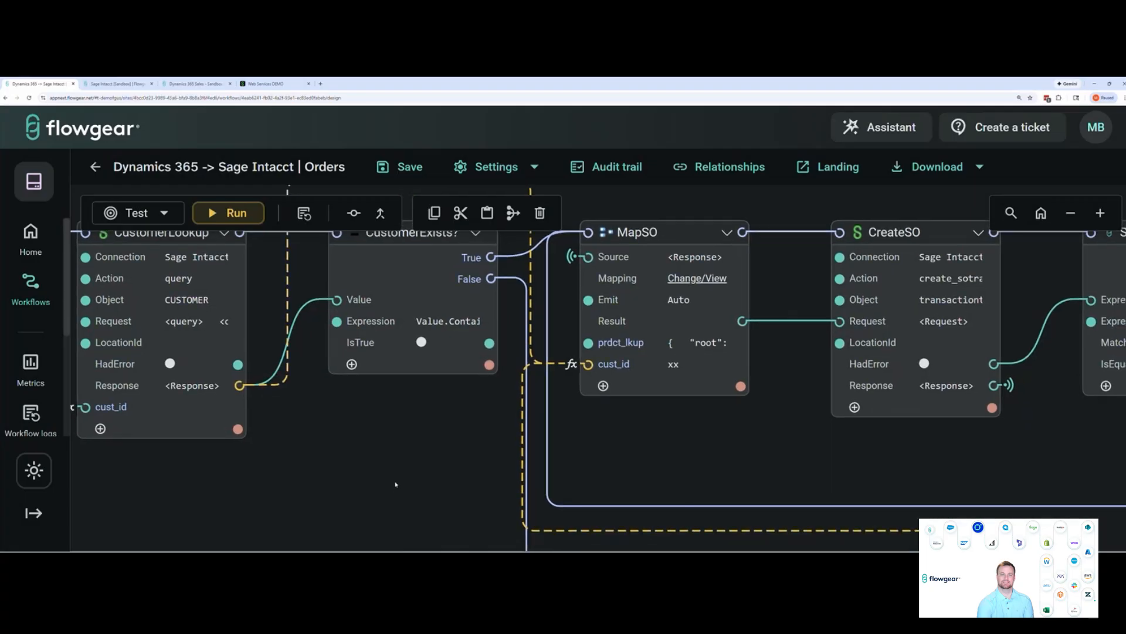
scroll(582, 332, "down", 2)
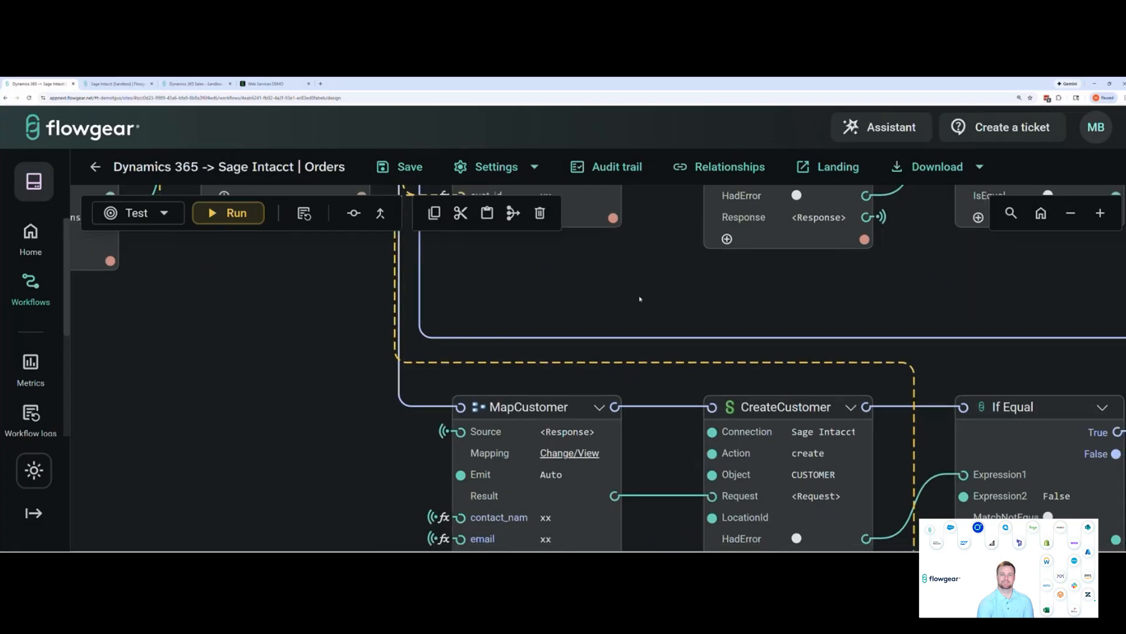
scroll(636, 286, "down", 1)
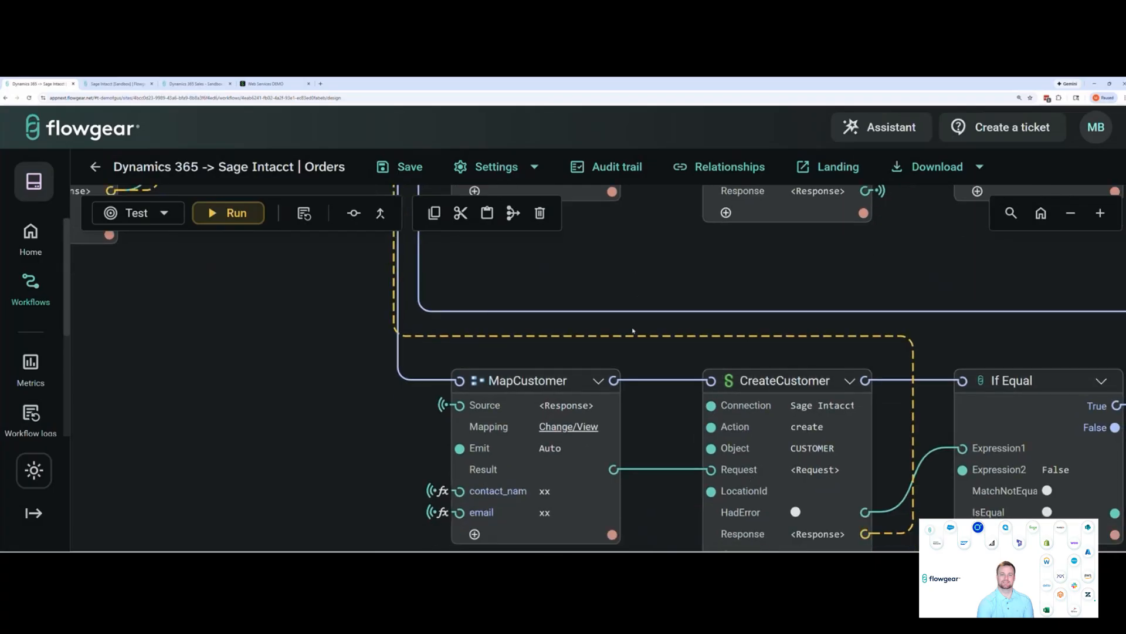
scroll(327, 346, "up", 8)
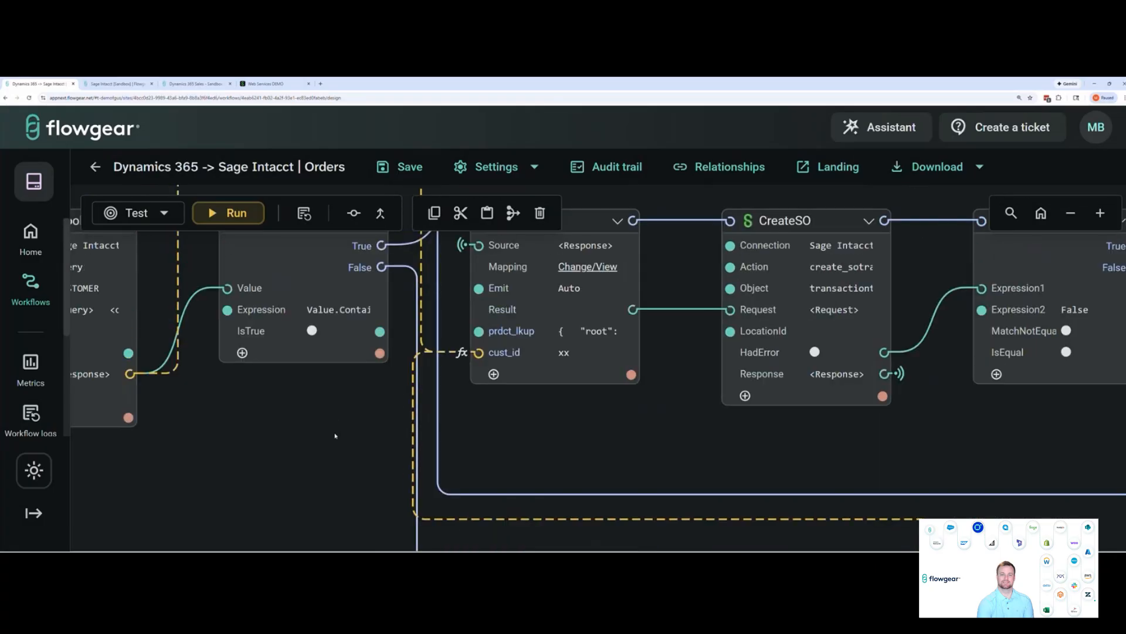
Review the remaining MapSO mapping fields, from referenceno, termname and datedue to the sotransitem line item expressions
left_click(566, 308)
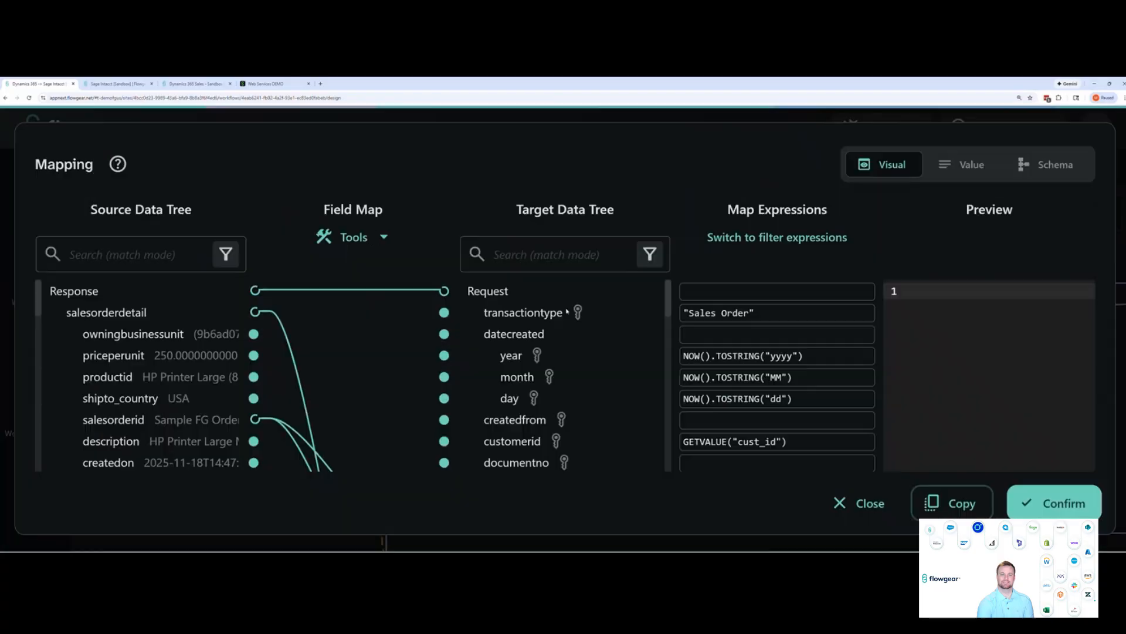
scroll(561, 374, "down", 5)
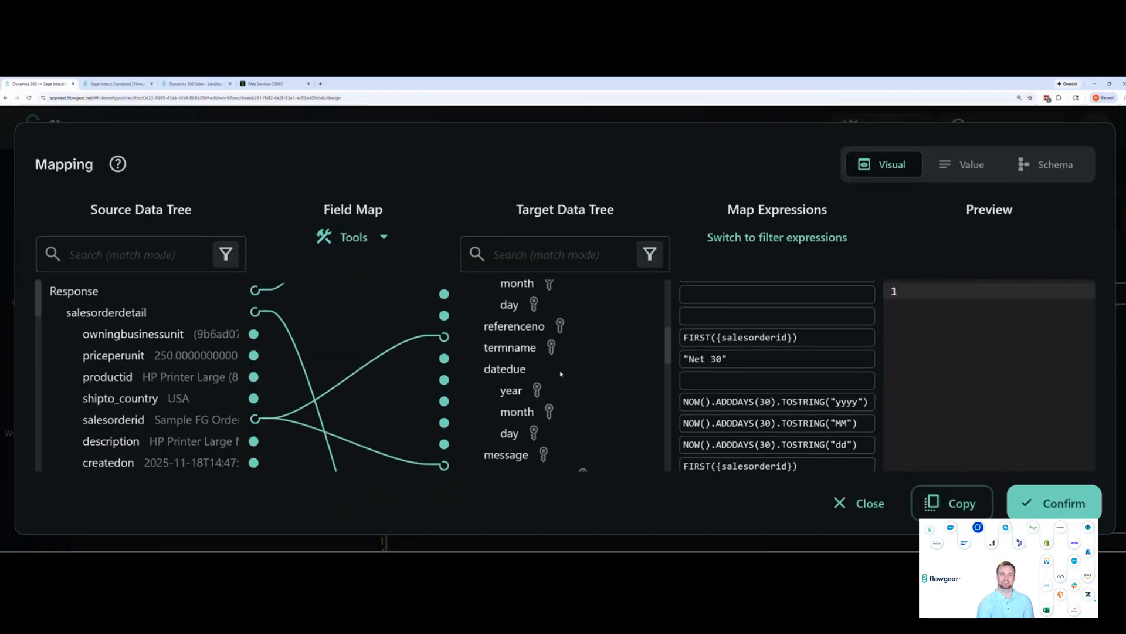
scroll(561, 374, "down", 1)
scroll(552, 385, "down", 5)
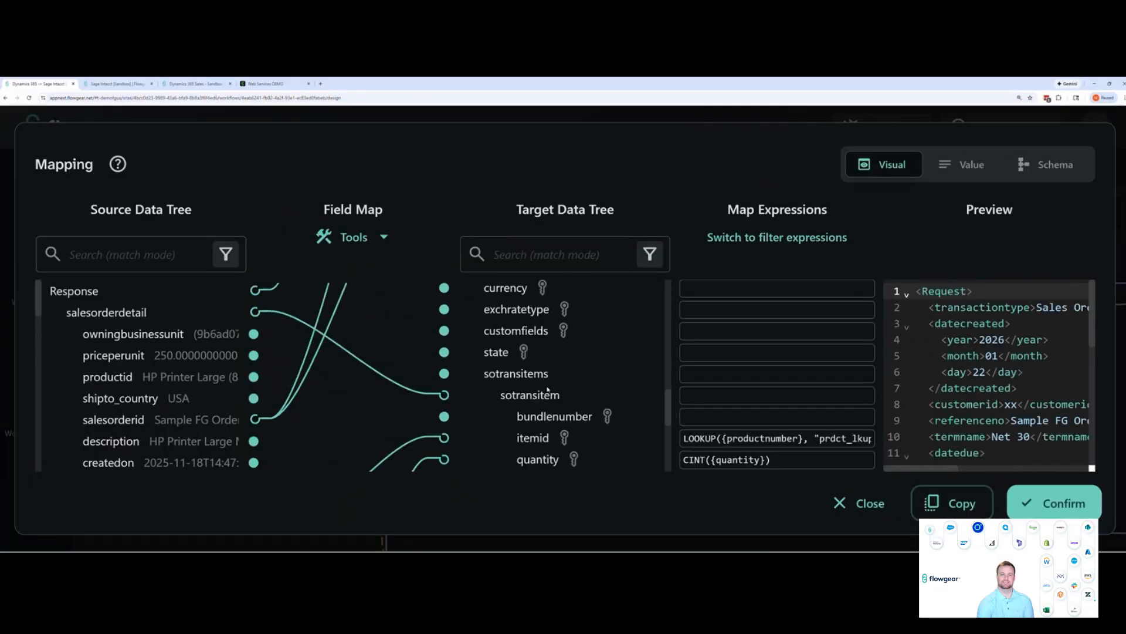
scroll(548, 389, "down", 2)
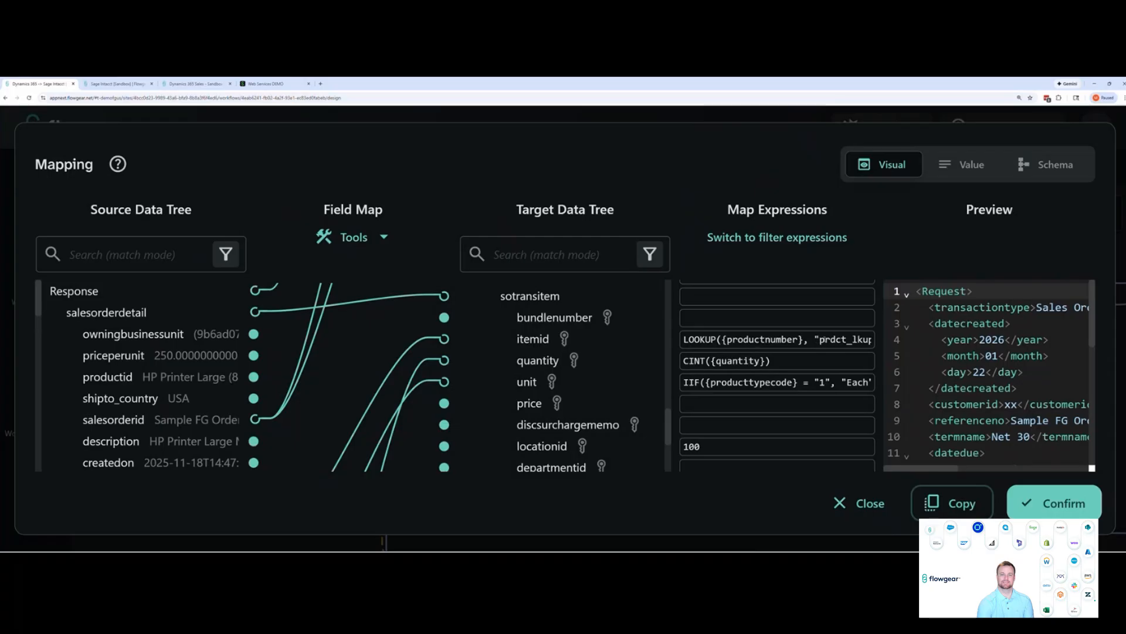
Read the full LOOKUP expression mapped to itemid and inspect the prdct_lkup JSON that pairs dyn_prdct_id with item_id
left_click(821, 339)
key("Right")
key("Right")
key("Right")
key("Right")
key("Right")
key("Right")
key("Right")
key("Right")
key("Right")
key("Right")
key("Right")
key("Right")
key("Left")
key("Right")
key("Right")
key("Right")
key("Right")
key("Right")
key("Right")
key("Right")
key("Right")
key("Right")
key("Right")
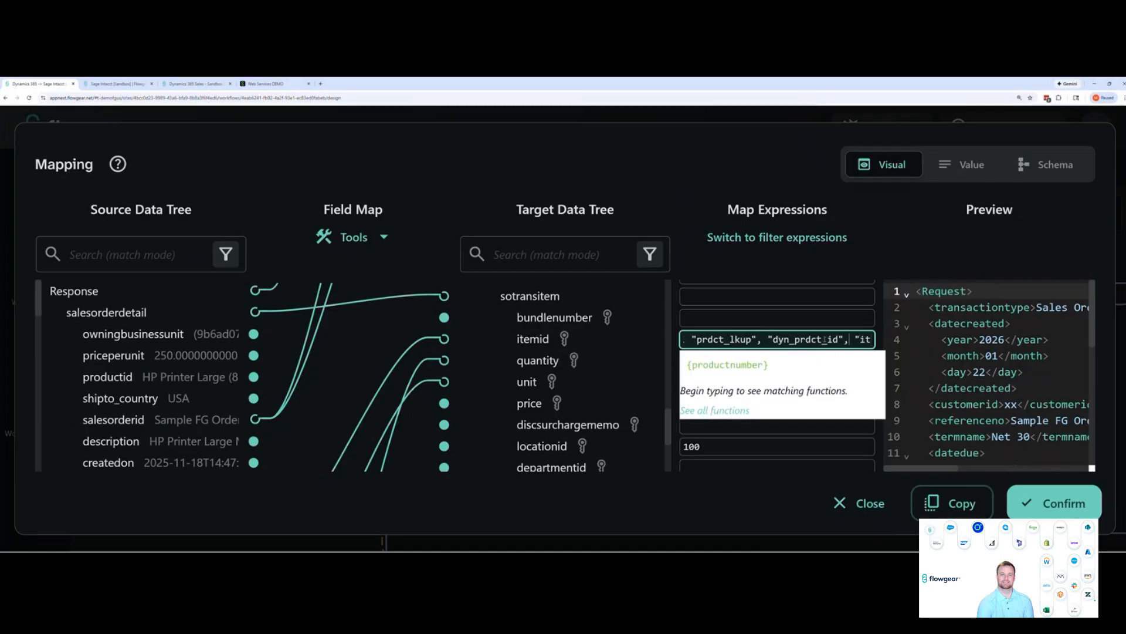
key("Right")
key("Right")
key("Right")
key("Right")
key("Right")
key("Right")
key("Right")
key("Right")
key("Right")
key("Right")
key("Right")
key("Right")
key("Right")
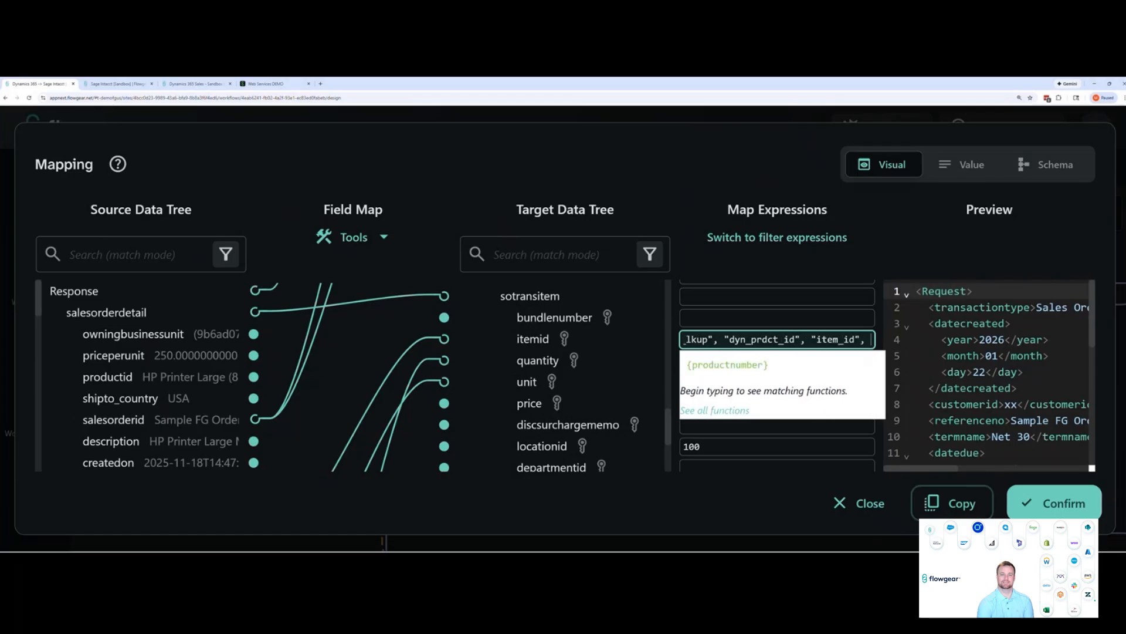
key("Right")
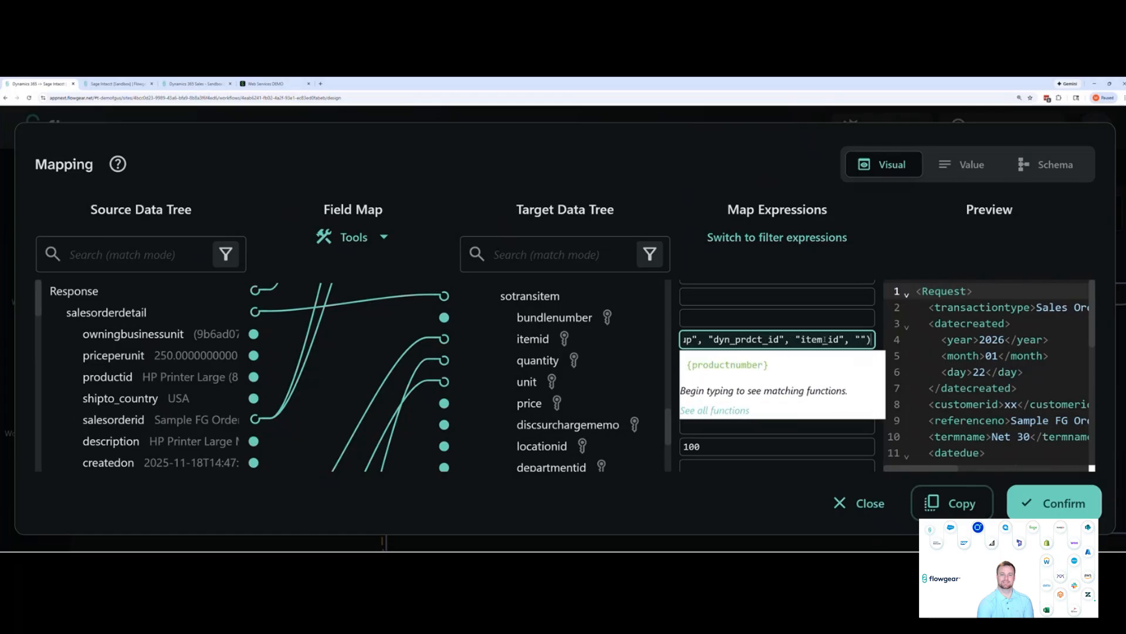
left_click(1058, 500)
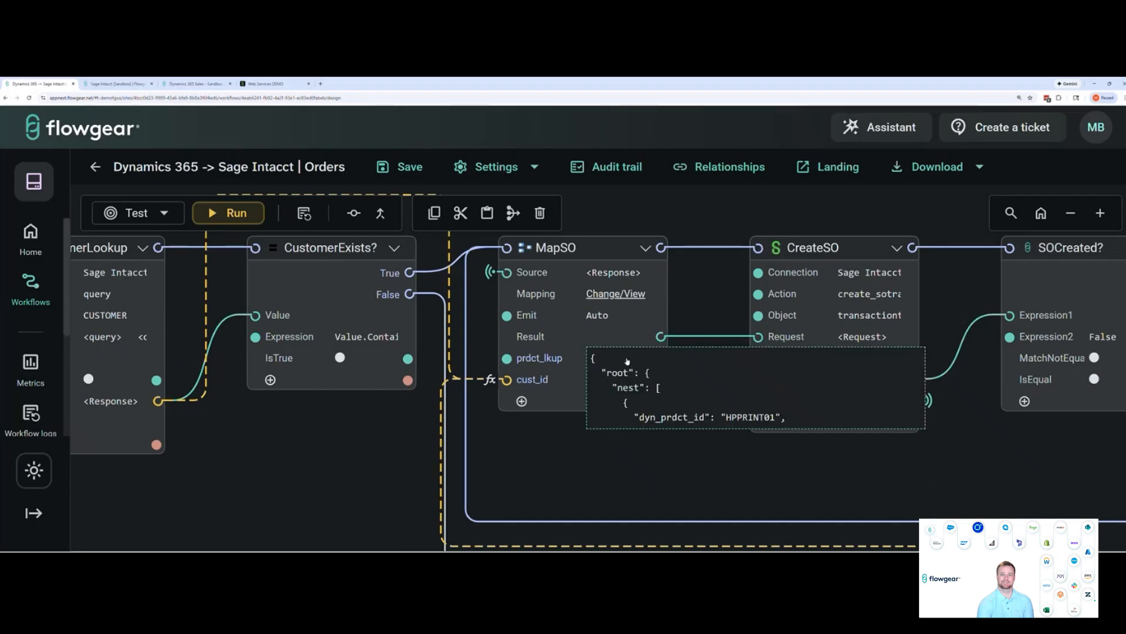
left_click(627, 360)
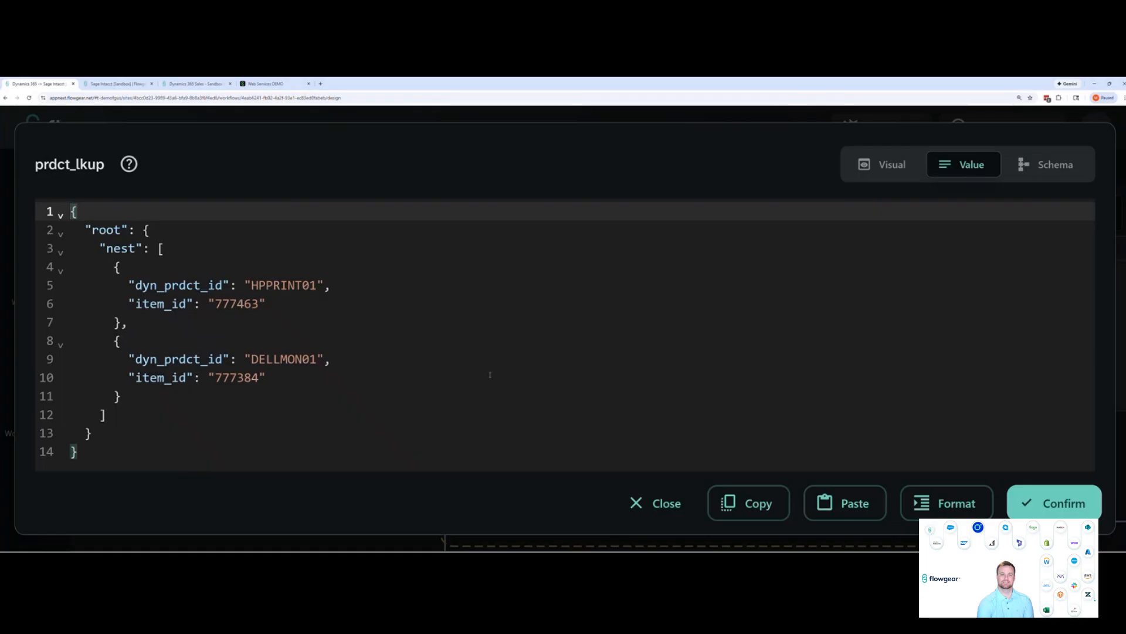
left_click(1054, 502)
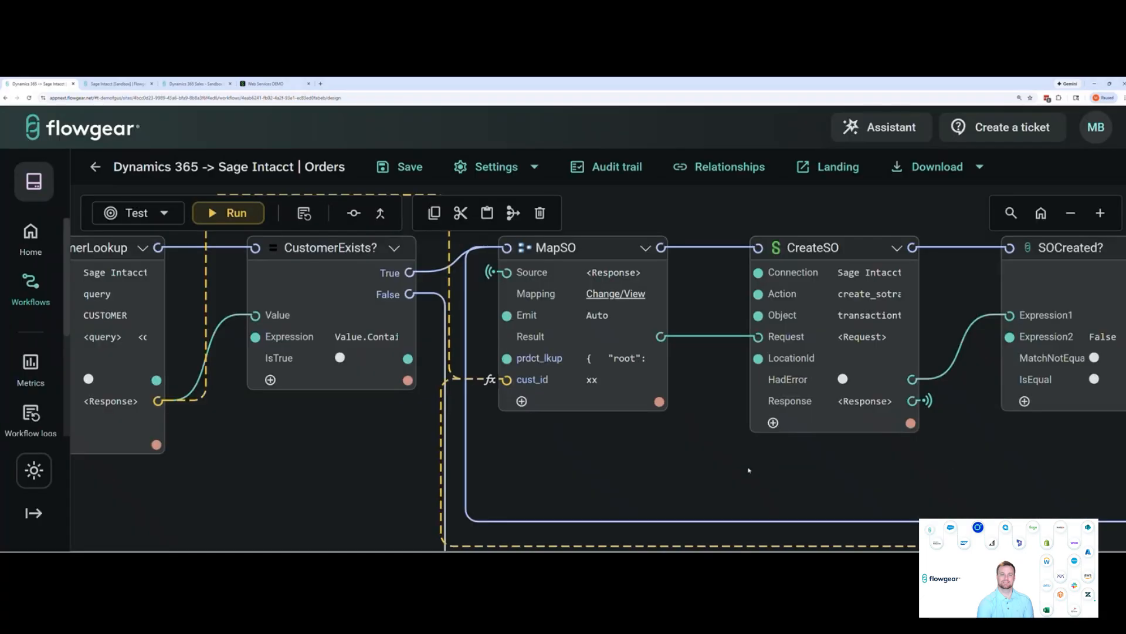
Examine the CreateSO node's settings and follow the SOCreated? True and False branches to TagSuccess and TagError
scroll(749, 470, "right", 5)
left_click_drag(874, 473, 869, 476)
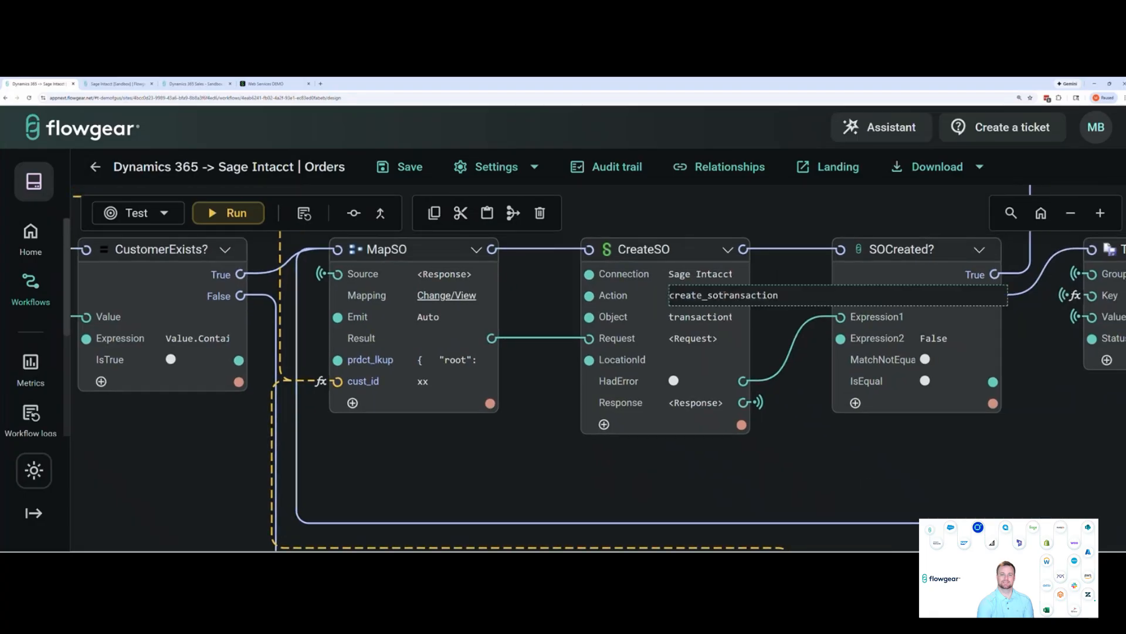
scroll(754, 241, "up", 3)
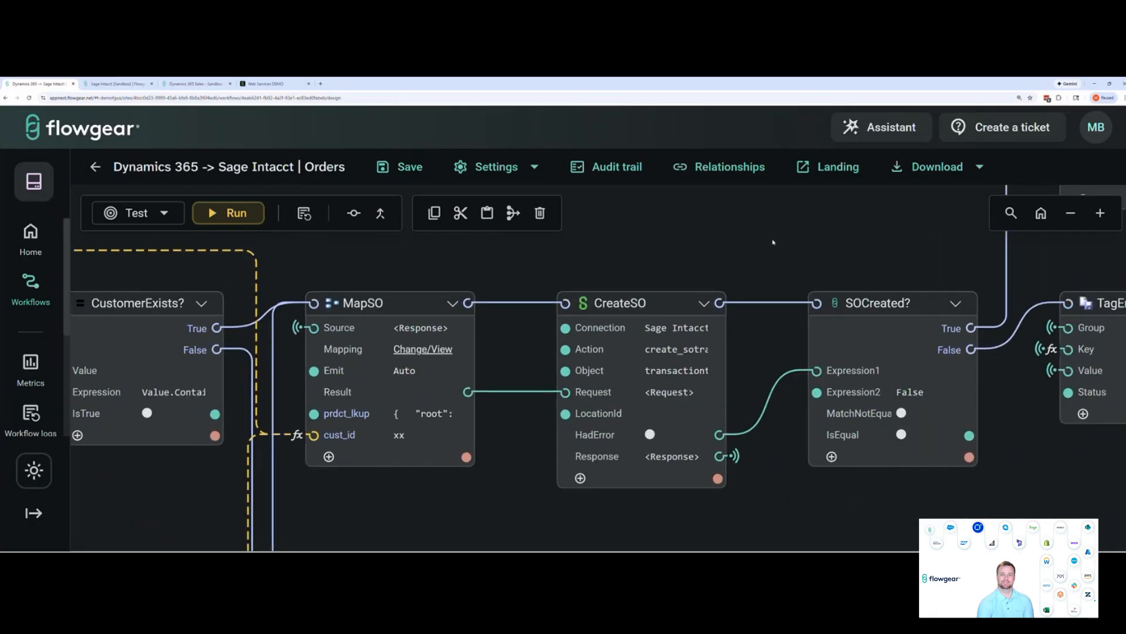
scroll(751, 247, "right", 3)
scroll(748, 251, "up", 2)
scroll(748, 251, "right", 4)
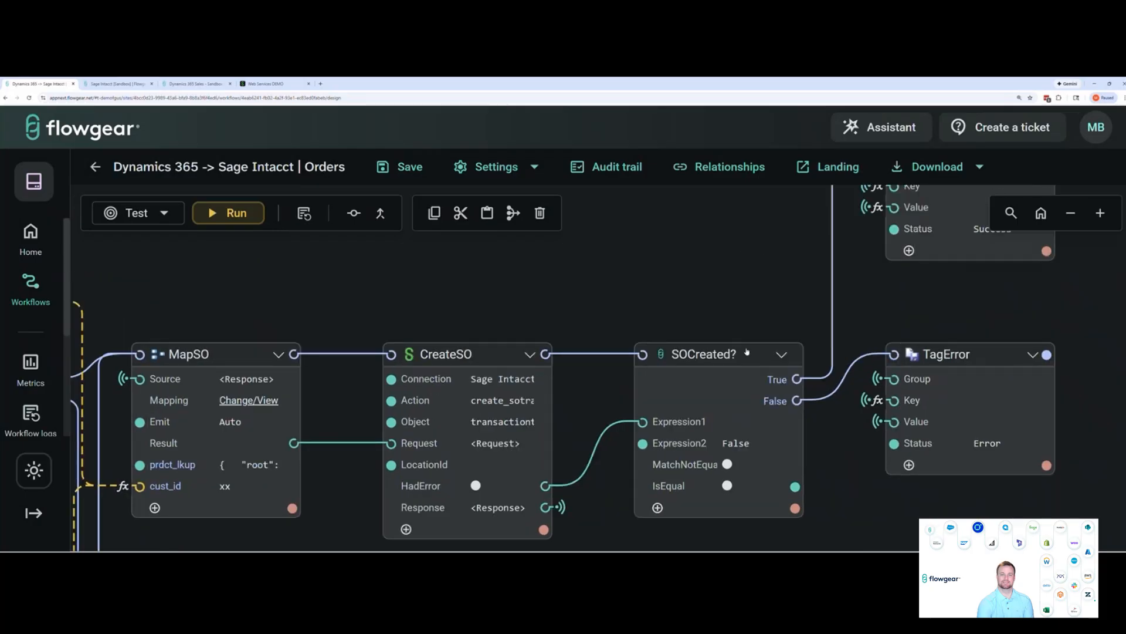
scroll(701, 284, "up", 1)
scroll(701, 284, "right", 1)
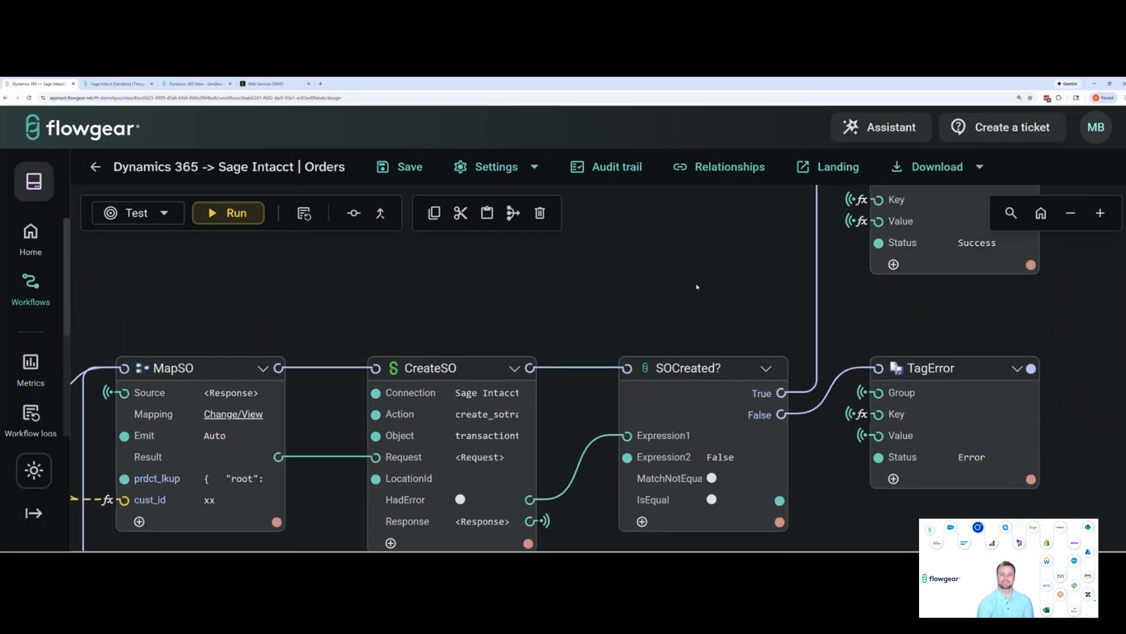
scroll(704, 297, "up", 3)
scroll(680, 305, "right", 4)
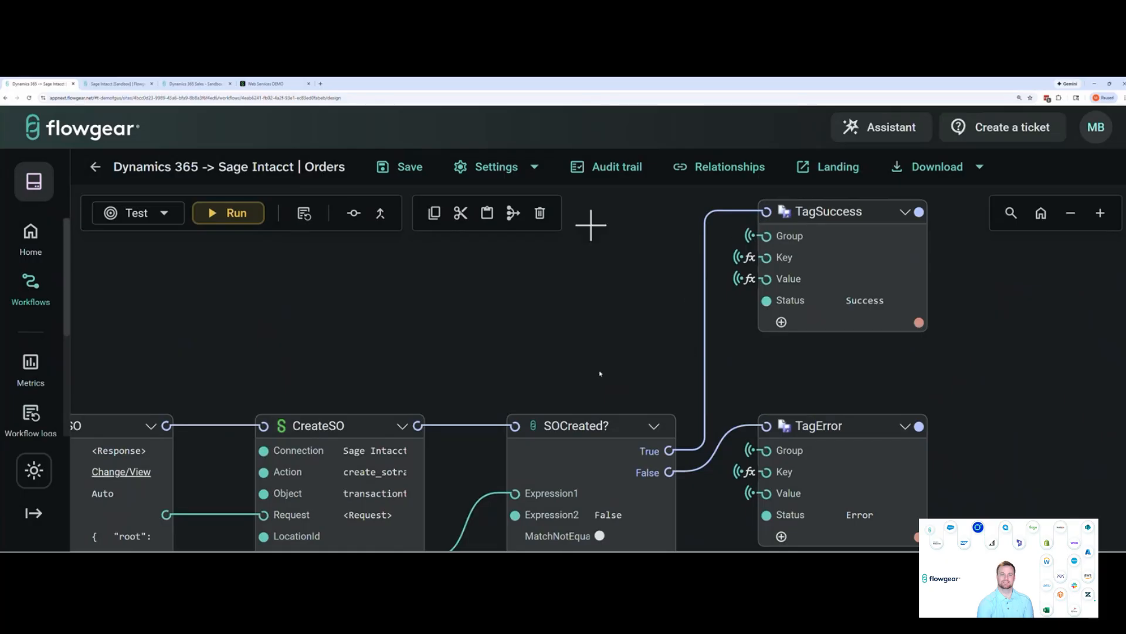
scroll(600, 373, "down", 3)
scroll(600, 373, "left", 3)
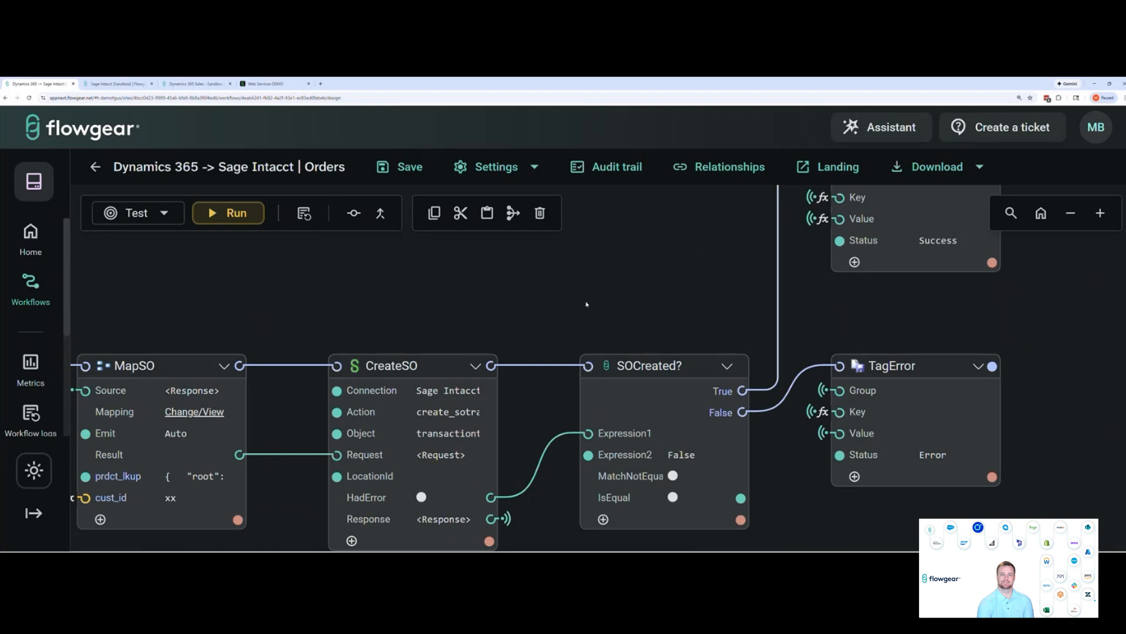
scroll(572, 306, "left", 2)
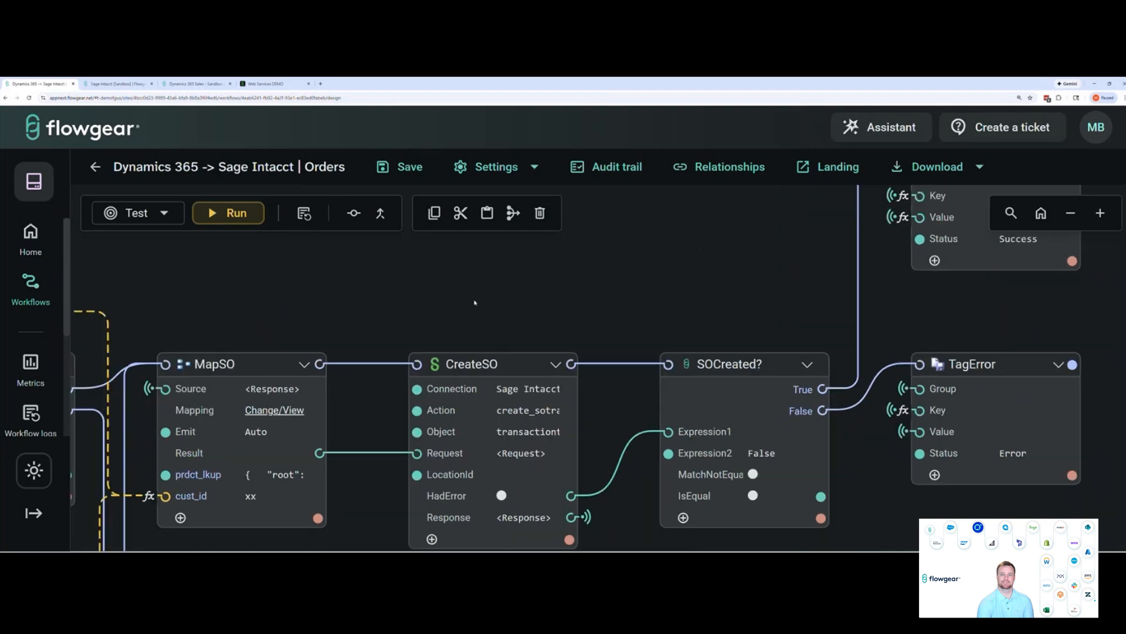
Run the orders workflow in the Test environment and highlight the OrderProcessed? key in the run log
left_click(236, 213)
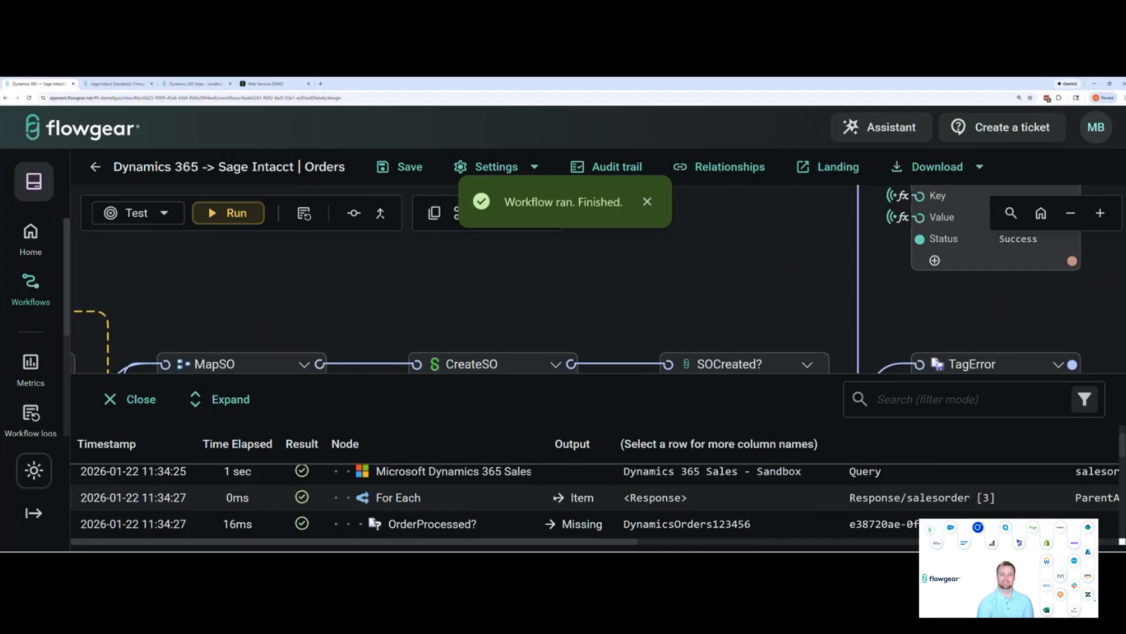
scroll(546, 496, "down", 1)
scroll(692, 490, "up", 1)
scroll(739, 507, "down", 1)
left_click_drag(850, 492, 1057, 492)
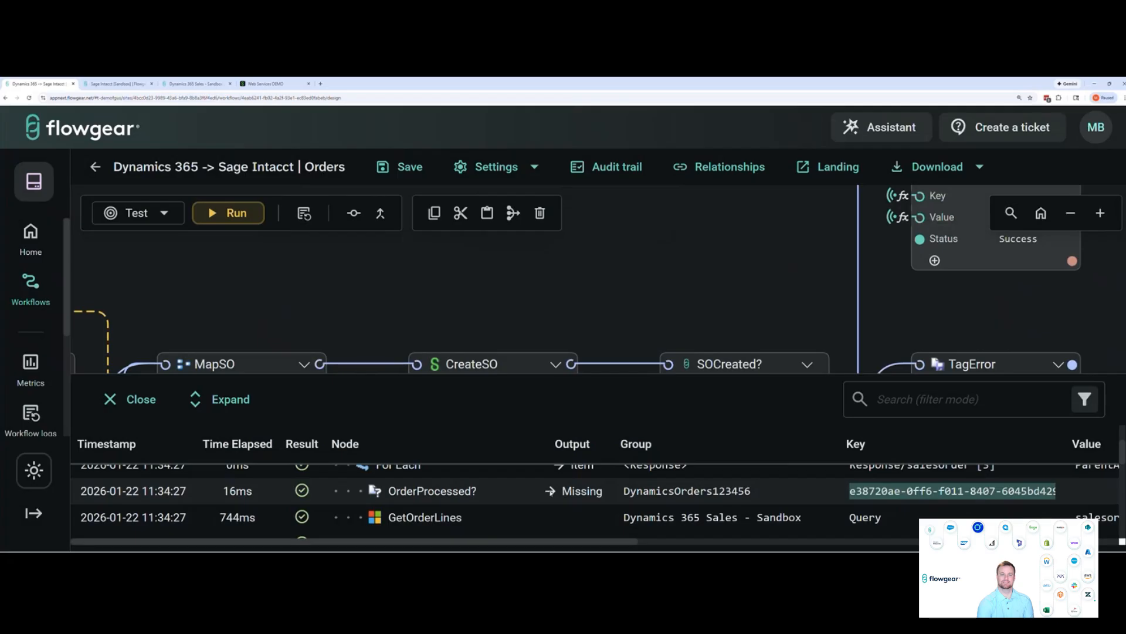
Review the run log entries from GetOrderLines and MapFilter through GetCustomer, GetContact, CustomerLookup and CustomerExists?
scroll(563, 490, "down", 2)
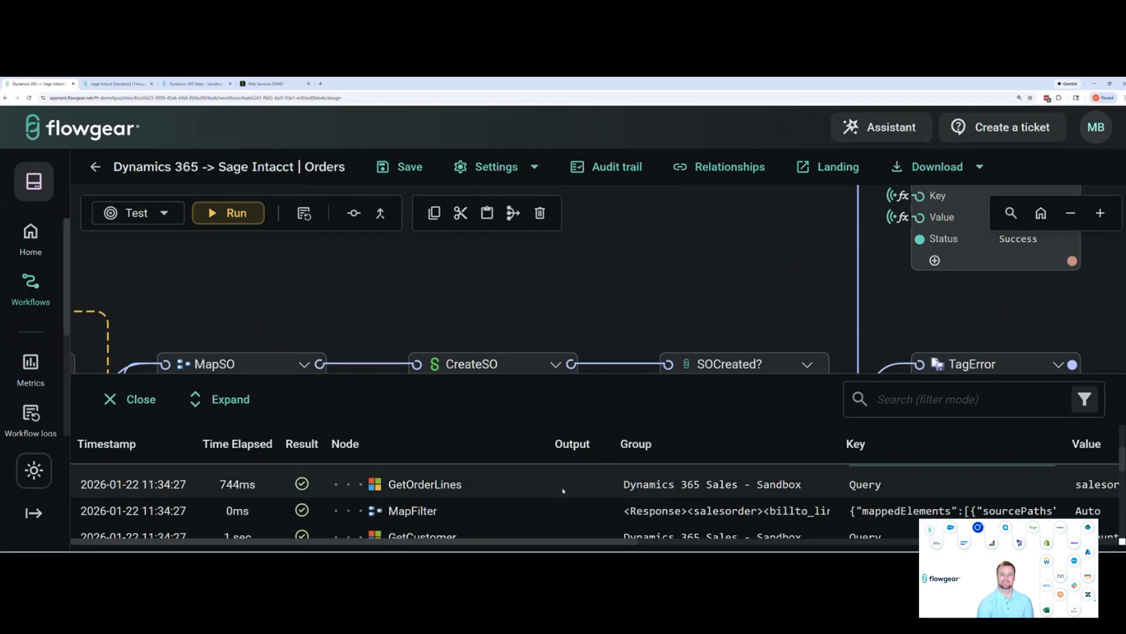
scroll(563, 491, "down", 1)
scroll(560, 492, "down", 1)
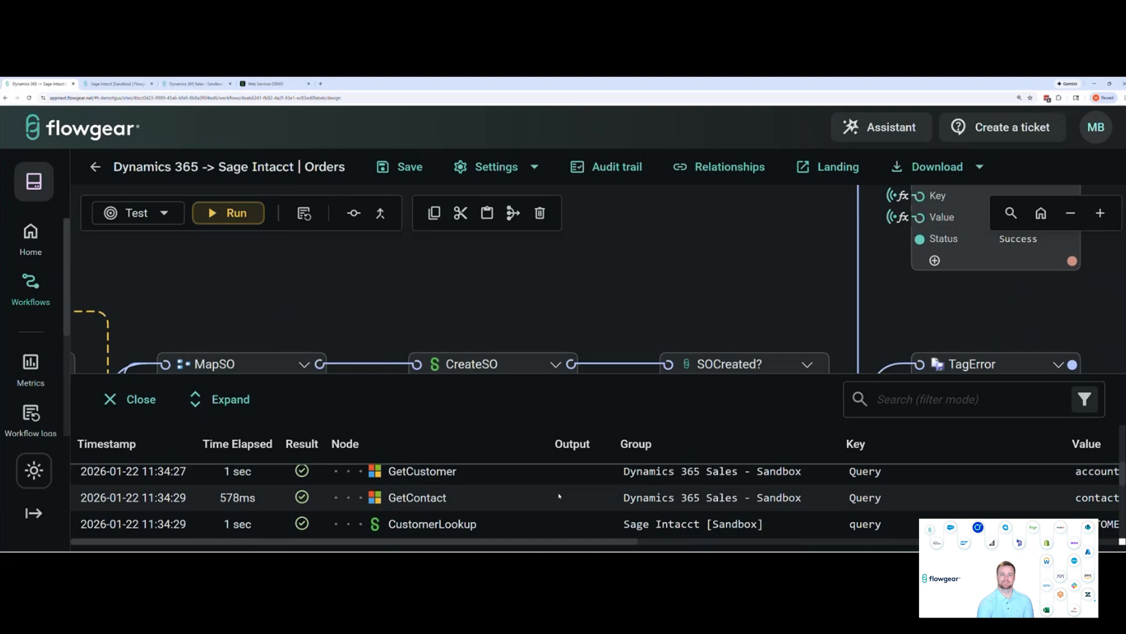
scroll(563, 495, "down", 1)
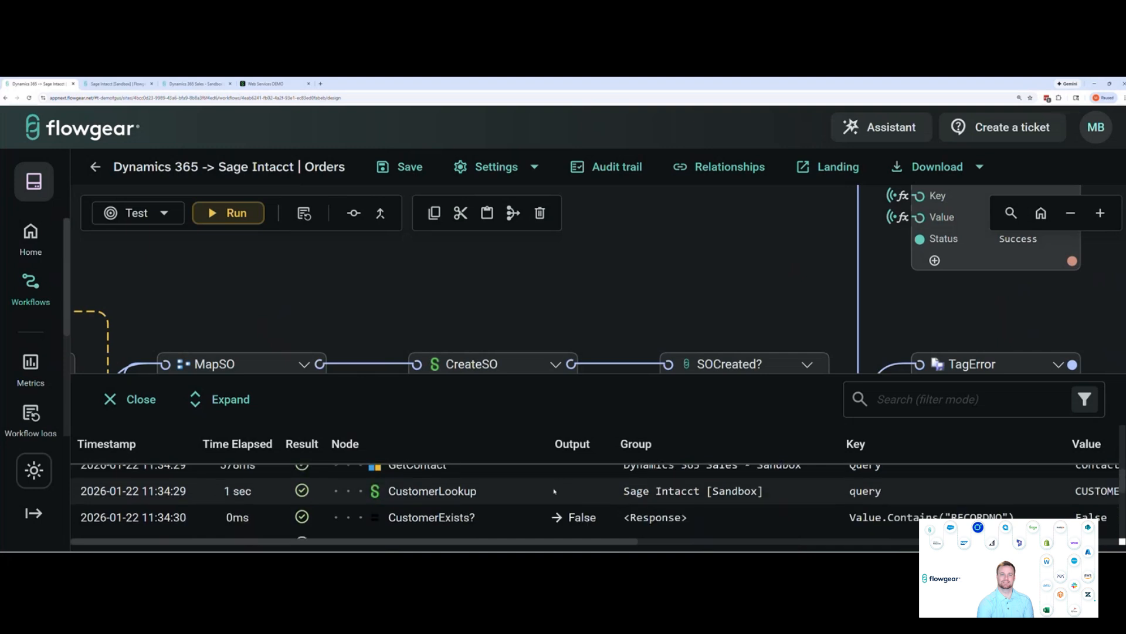
scroll(558, 489, "up", 1)
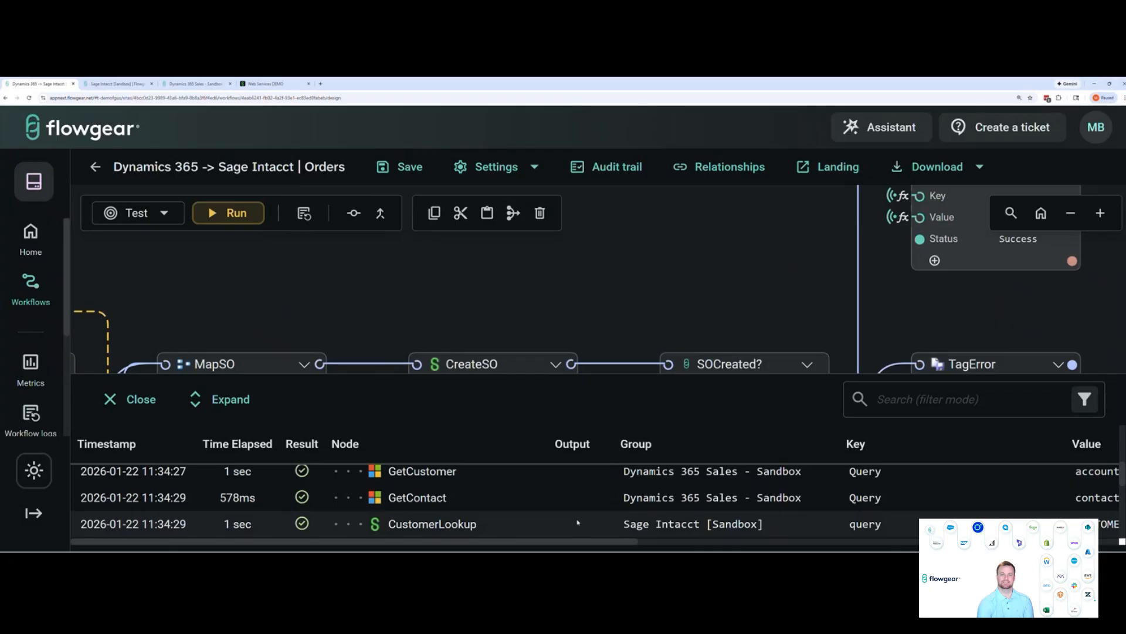
scroll(578, 522, "down", 1)
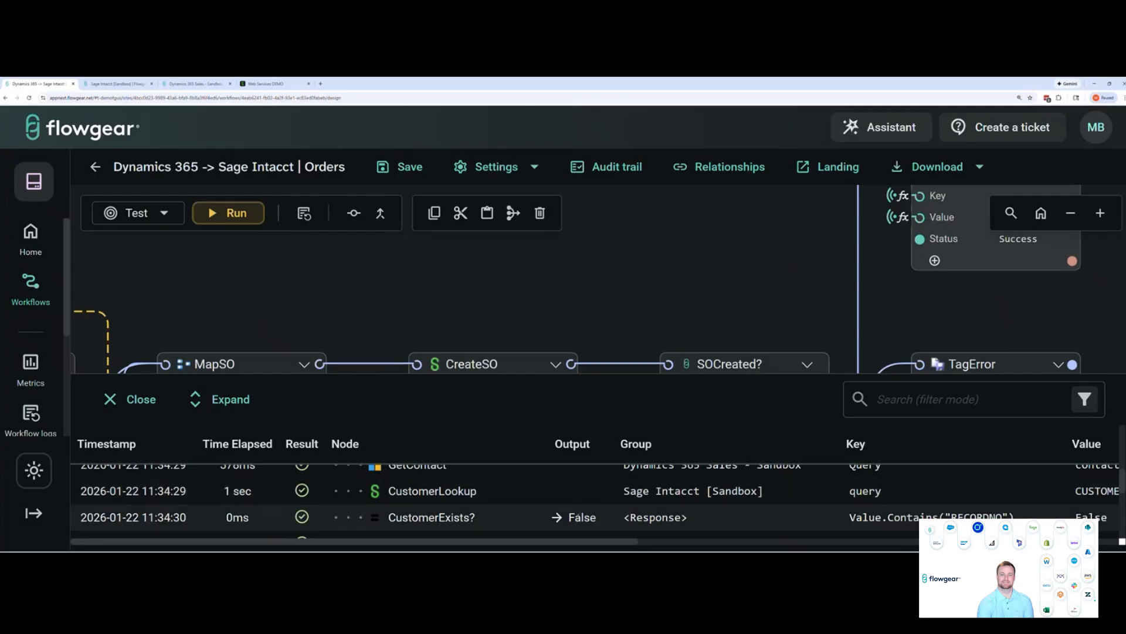
Review the log entries from MapCustomer and CreateCustomer to TagSuccess, and inspect TagSuccess's key, value and status
scroll(579, 514, "down", 2)
scroll(578, 499, "down", 1)
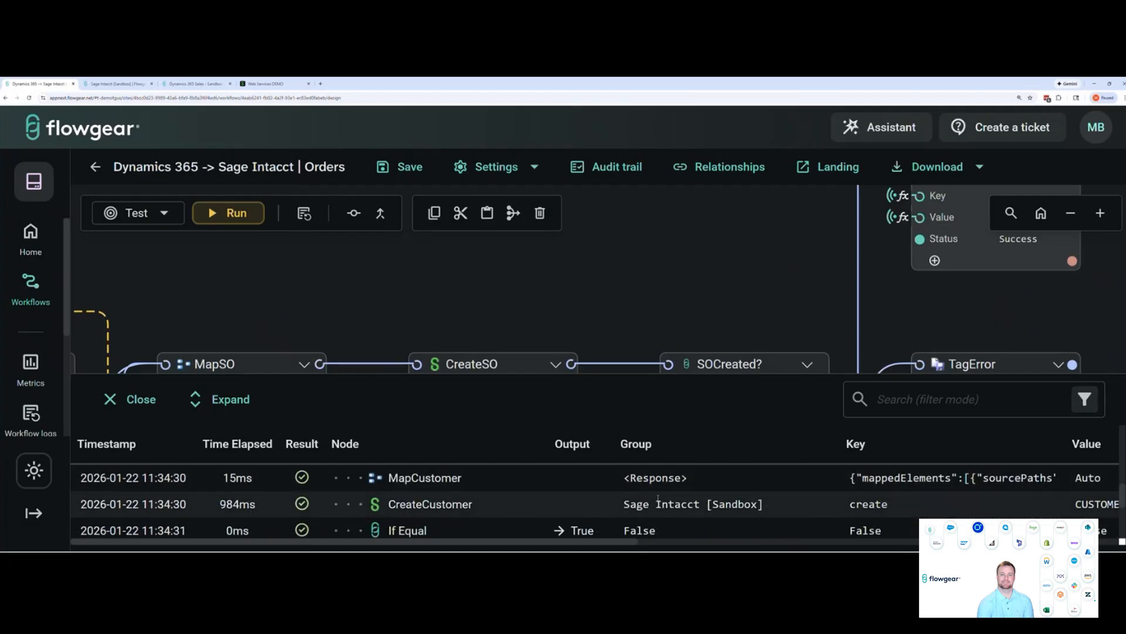
scroll(598, 504, "down", 1)
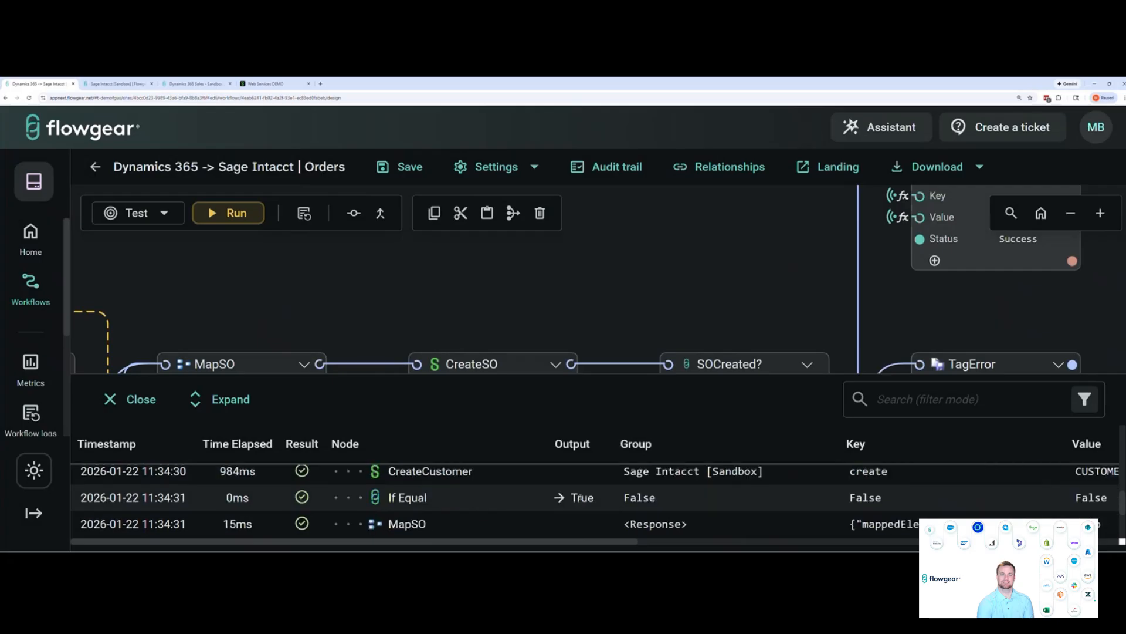
scroll(580, 496, "down", 1)
scroll(586, 493, "down", 2)
scroll(596, 491, "up", 2)
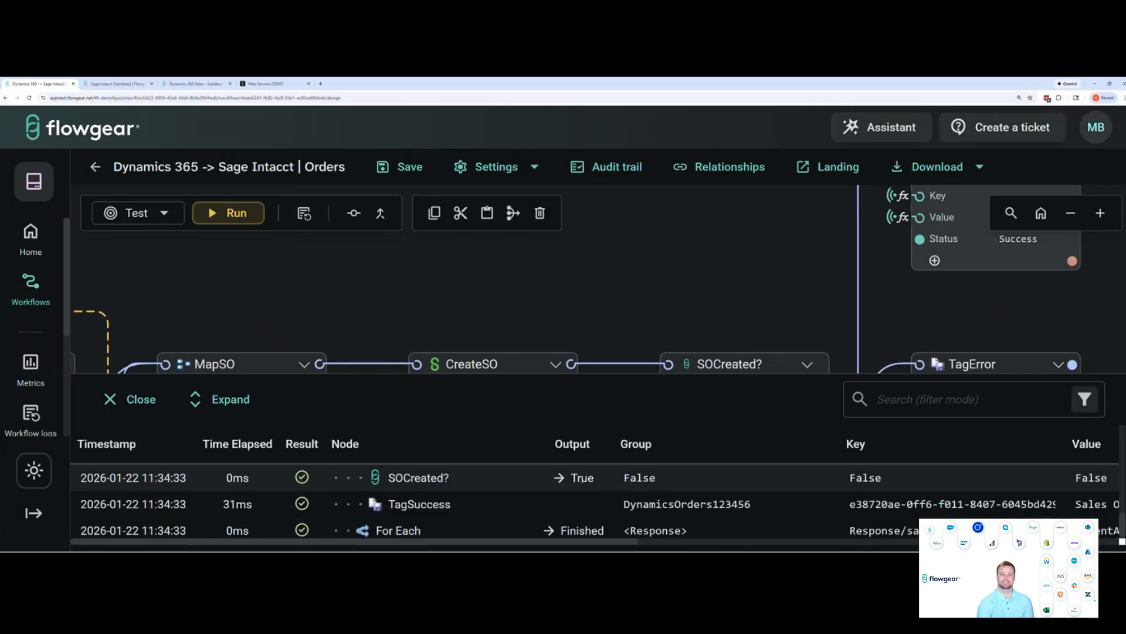
left_click_drag(610, 542, 705, 543)
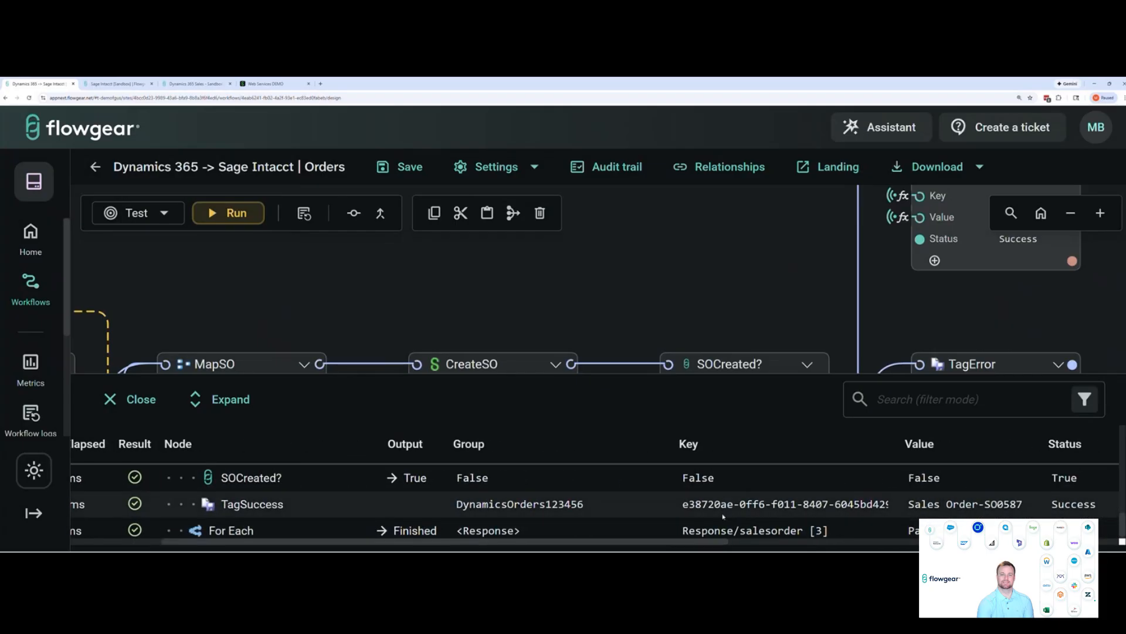
left_click_drag(682, 504, 849, 499)
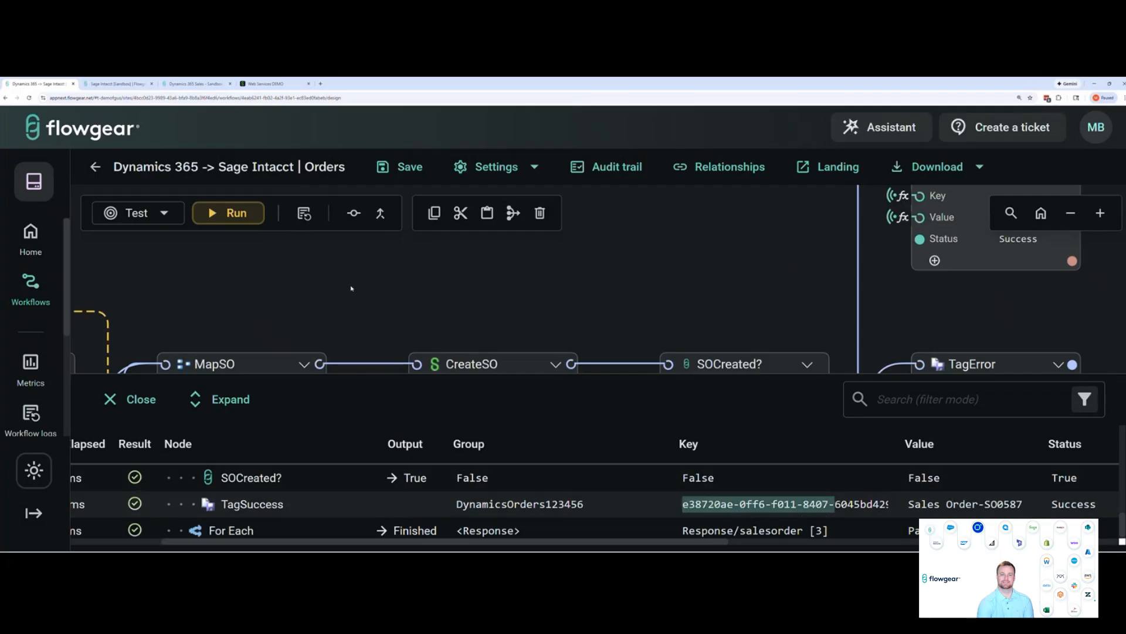
Switch to Sage Intacct and open the newly created sales order to check its customer, payment terms, reference and line entries
left_click(256, 84)
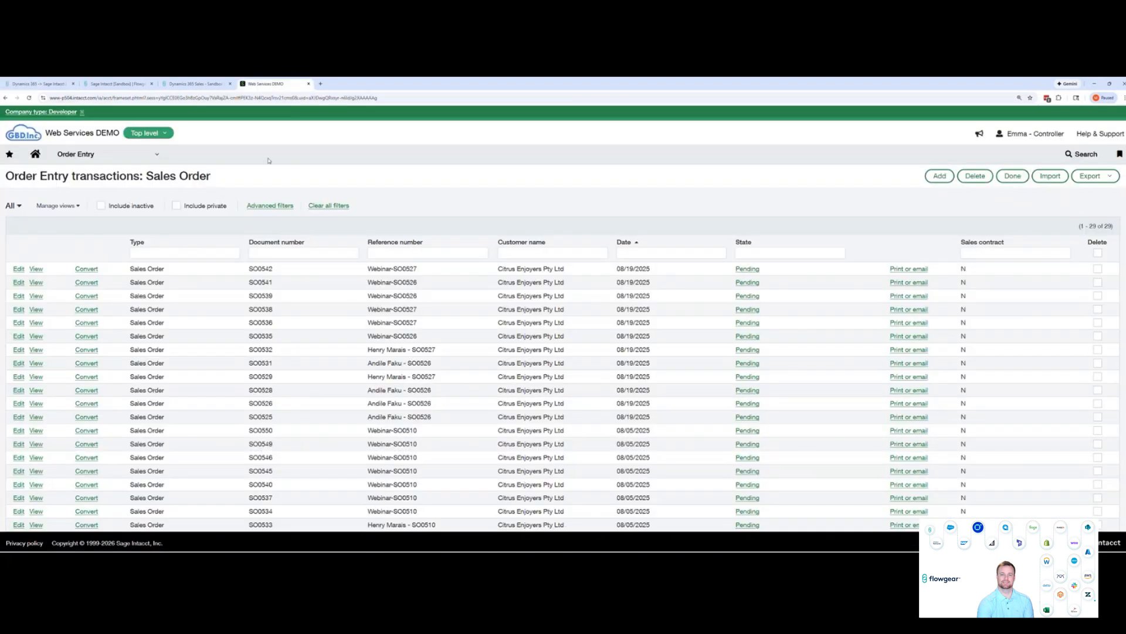
left_click(29, 98)
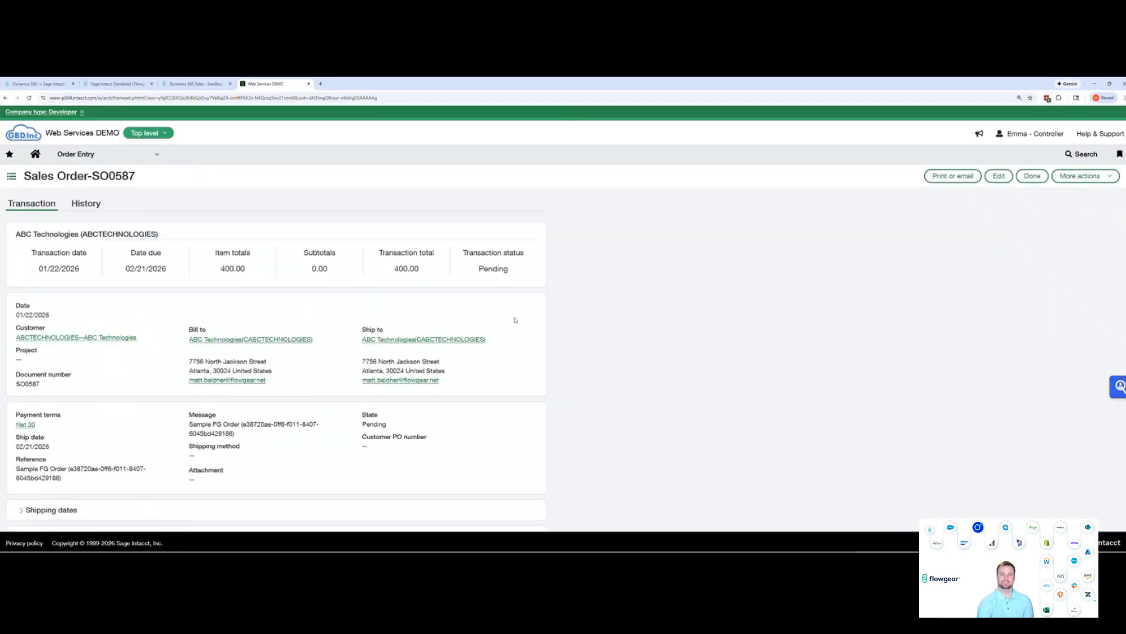
scroll(527, 318, "down", 2)
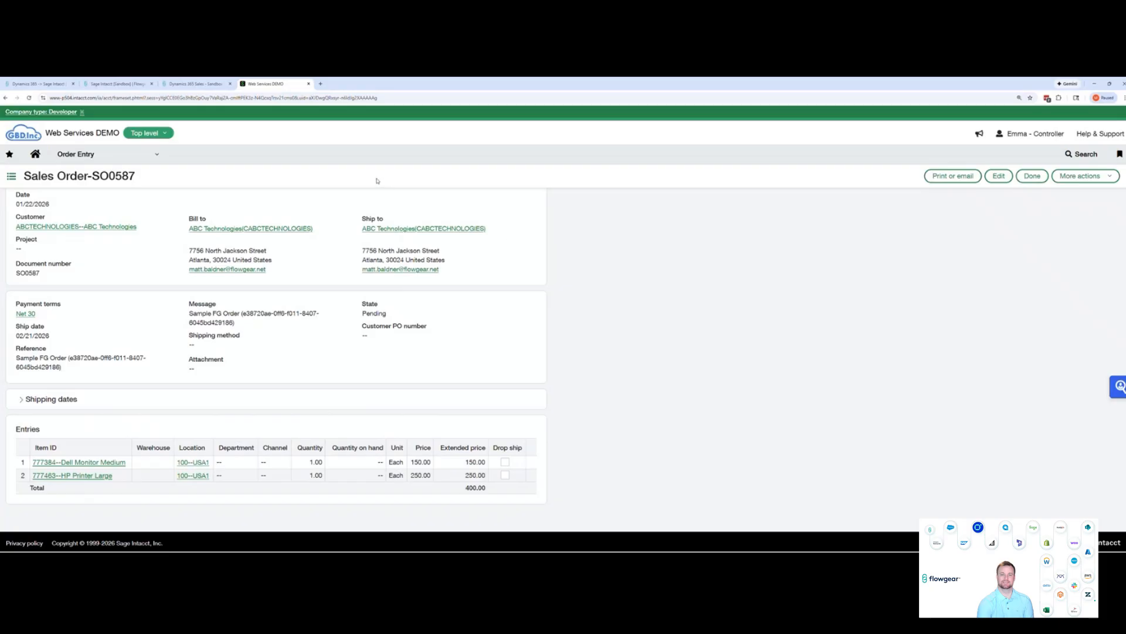
Return to the Flowgear workflow, close the run log and save the workflow
left_click(44, 84)
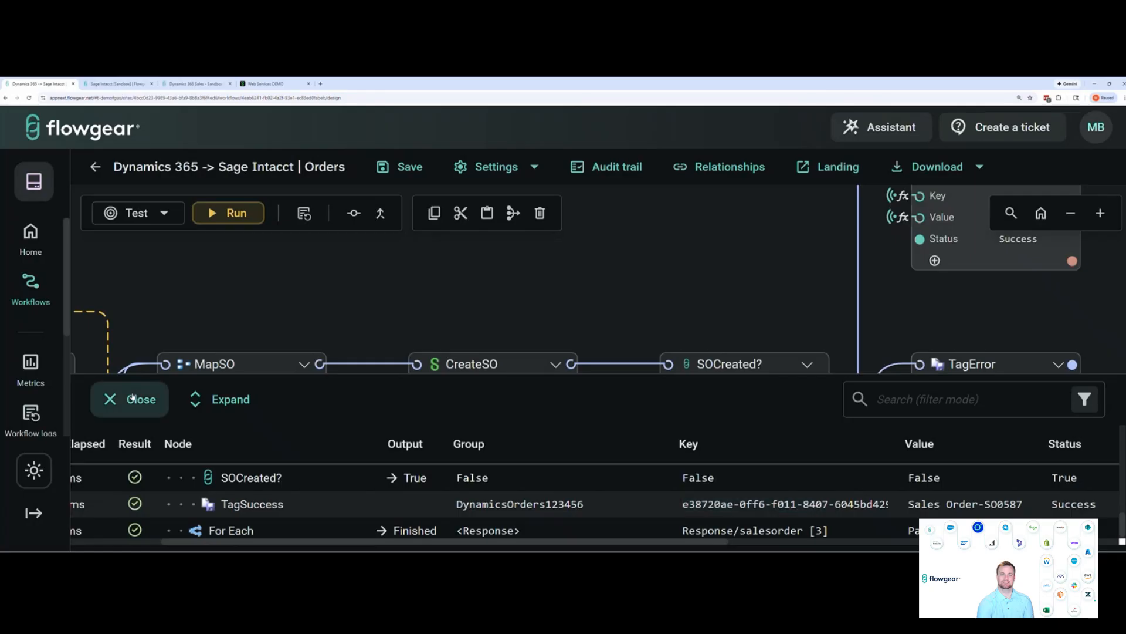
left_click(127, 398)
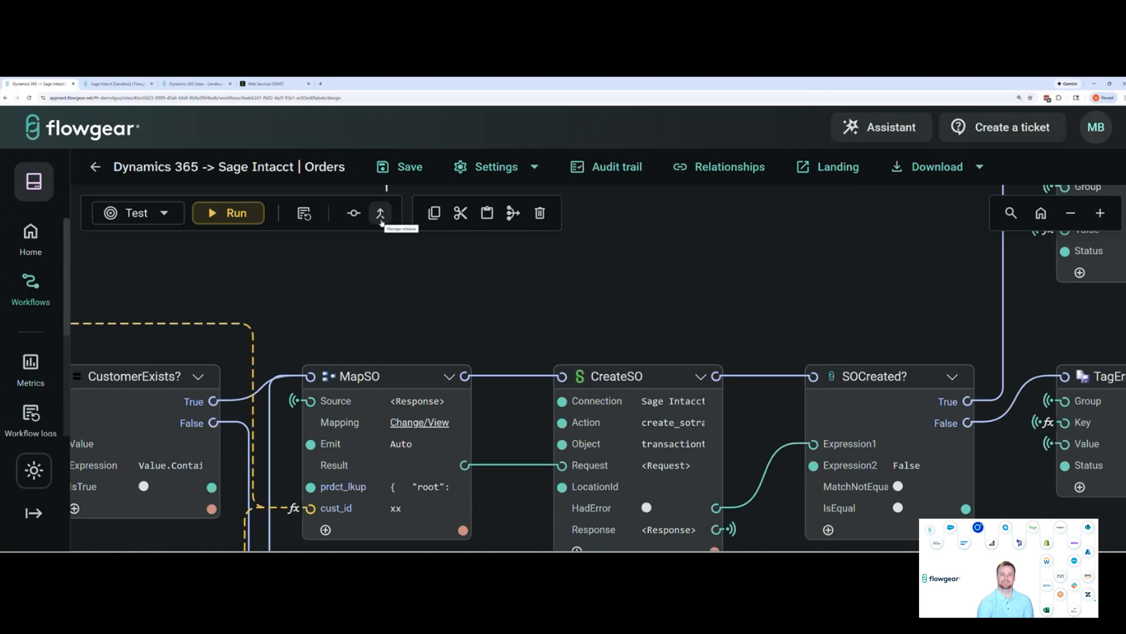
left_click(399, 166)
left_click(724, 415)
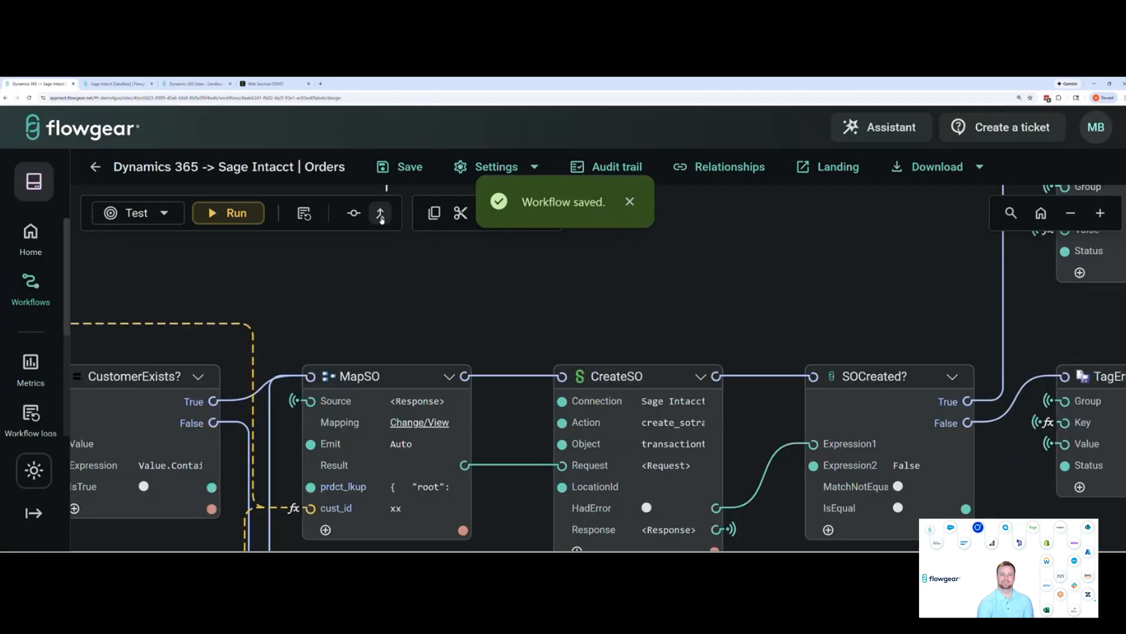
Promote workflow revision 0000017 from Test to Production, check the promoted commit and close the promotion view
left_click(380, 215)
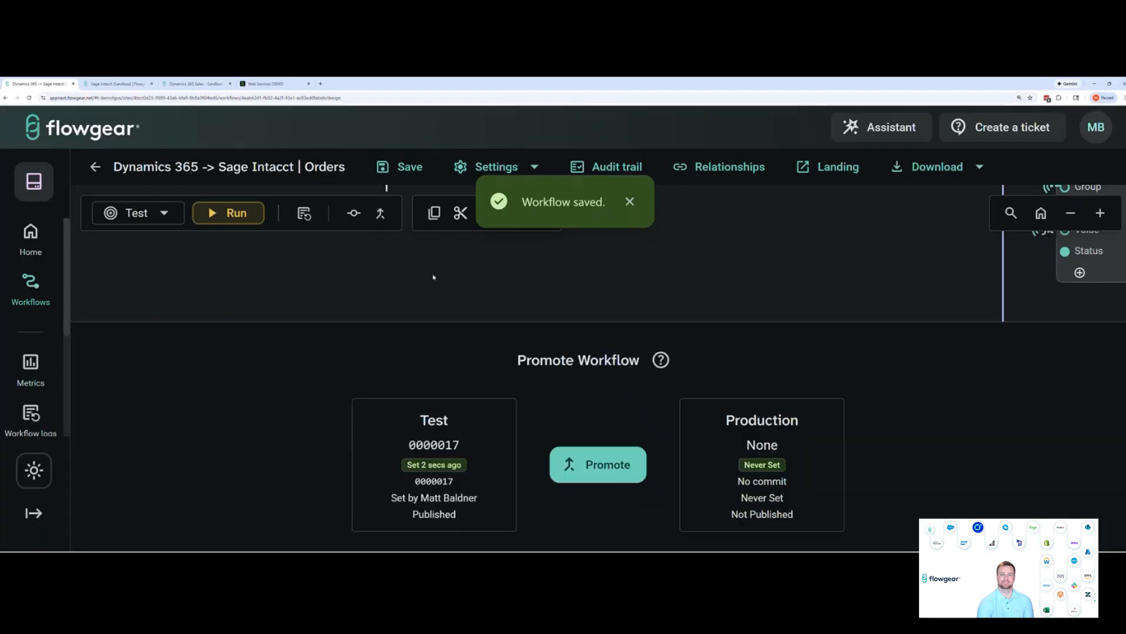
left_click_drag(460, 446, 408, 446)
left_click(420, 446)
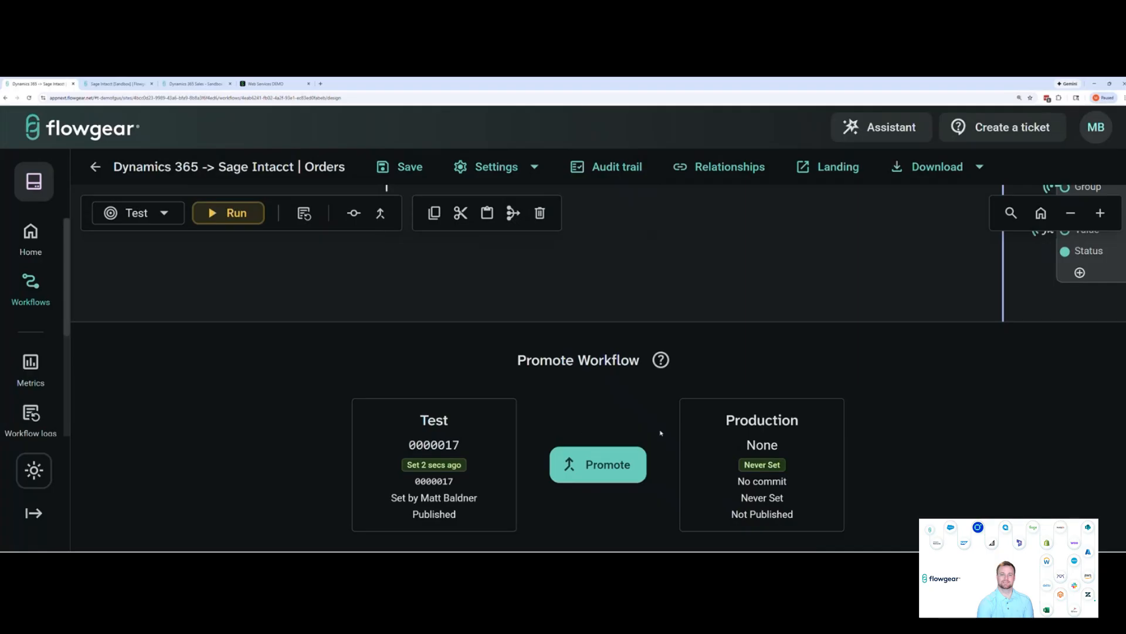
left_click(590, 462)
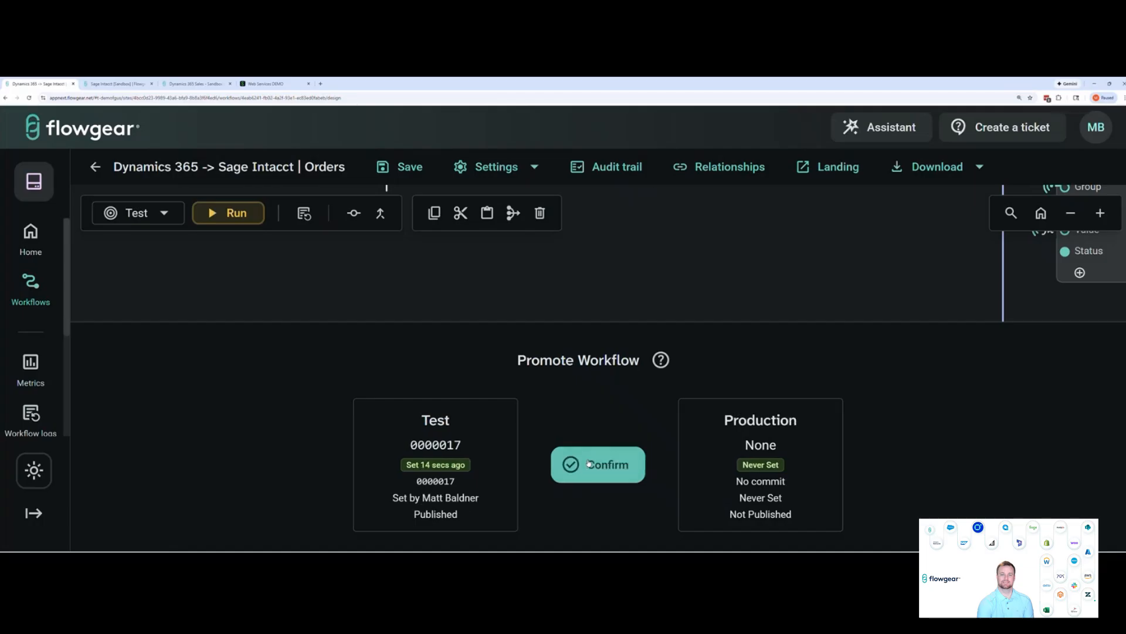
left_click(590, 449)
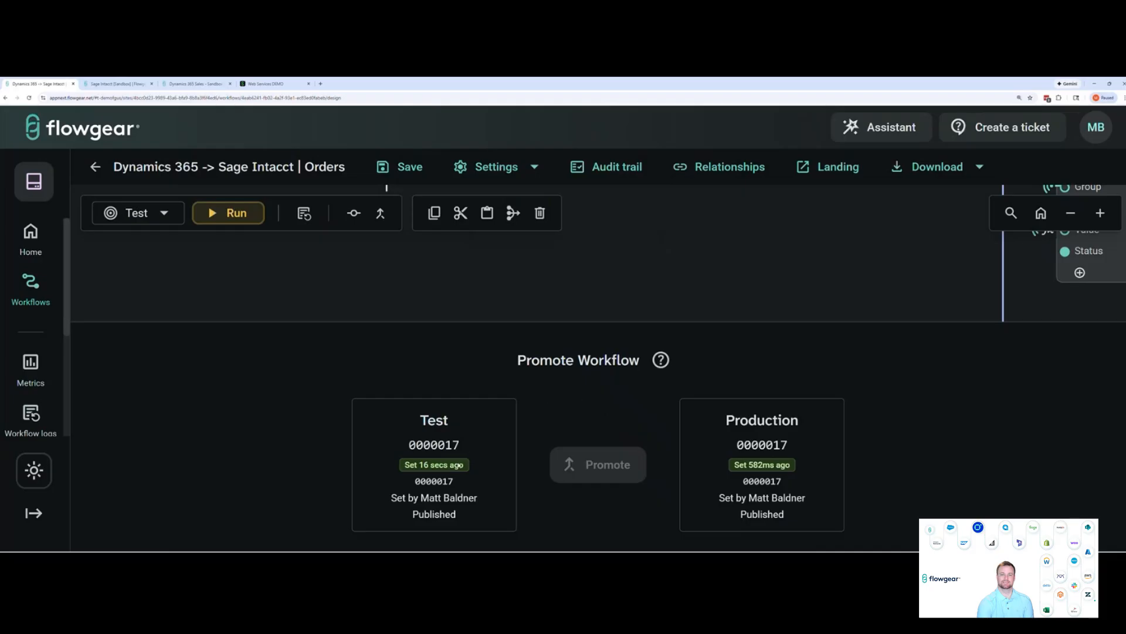
left_click_drag(454, 481, 415, 481)
left_click(428, 480)
left_click(382, 215)
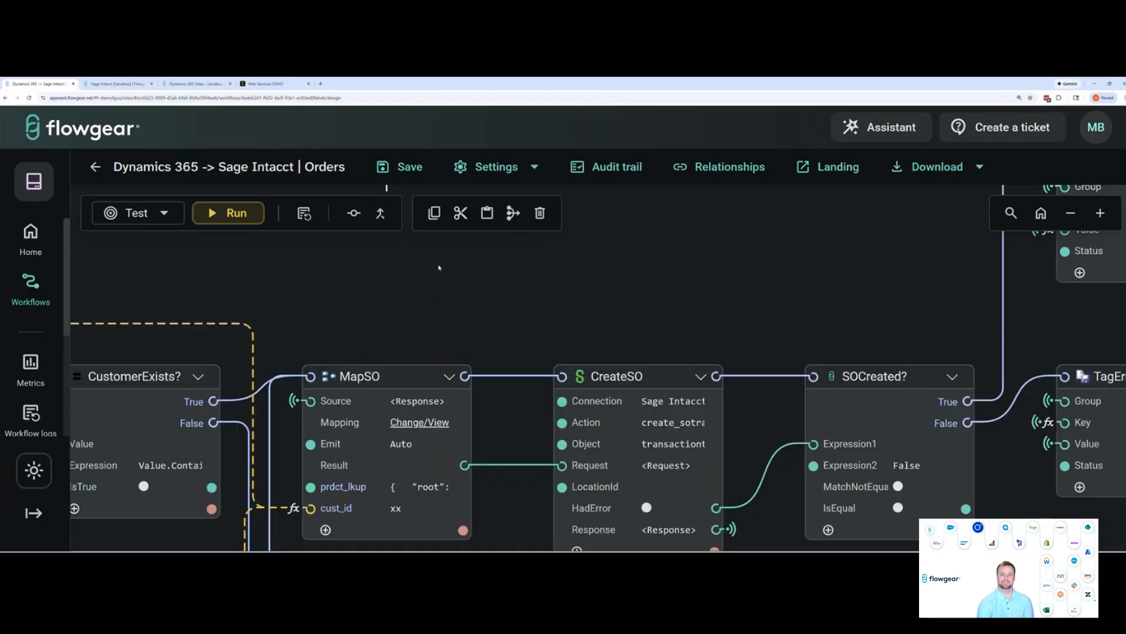
Display the workflow's commit history and review the start modes and other options in the workflow settings
left_click(354, 213)
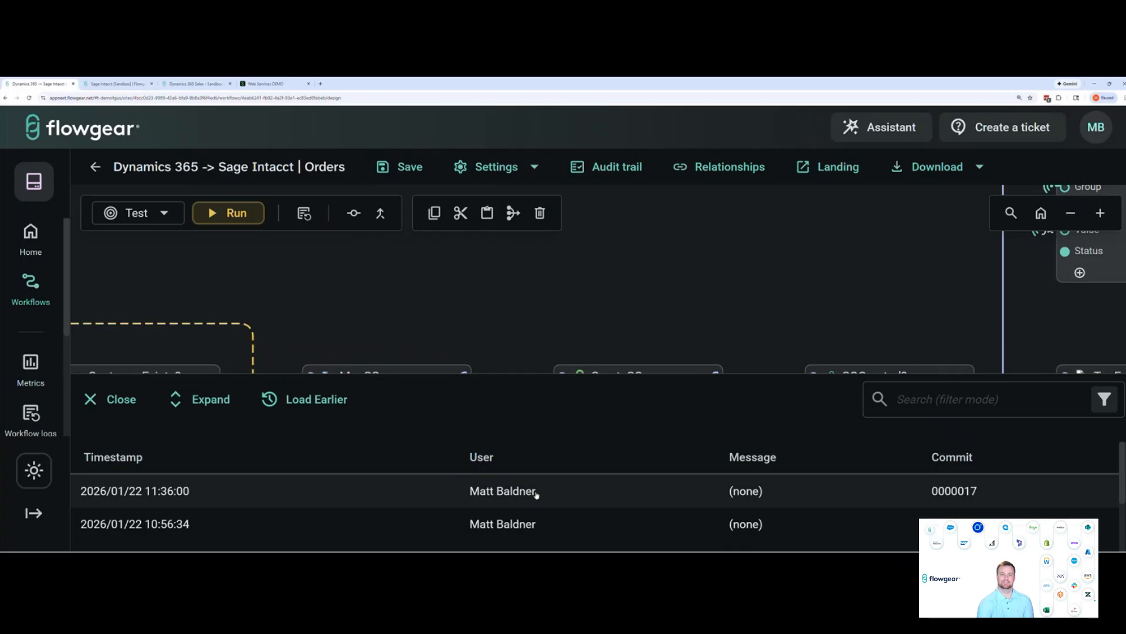
left_click(535, 167)
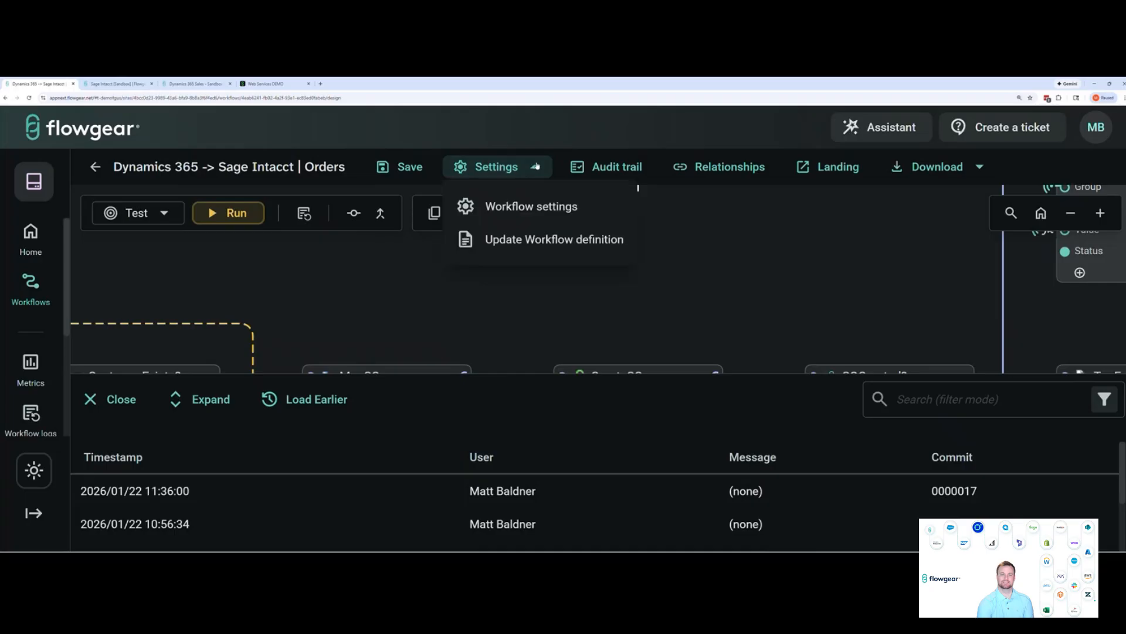
left_click(553, 208)
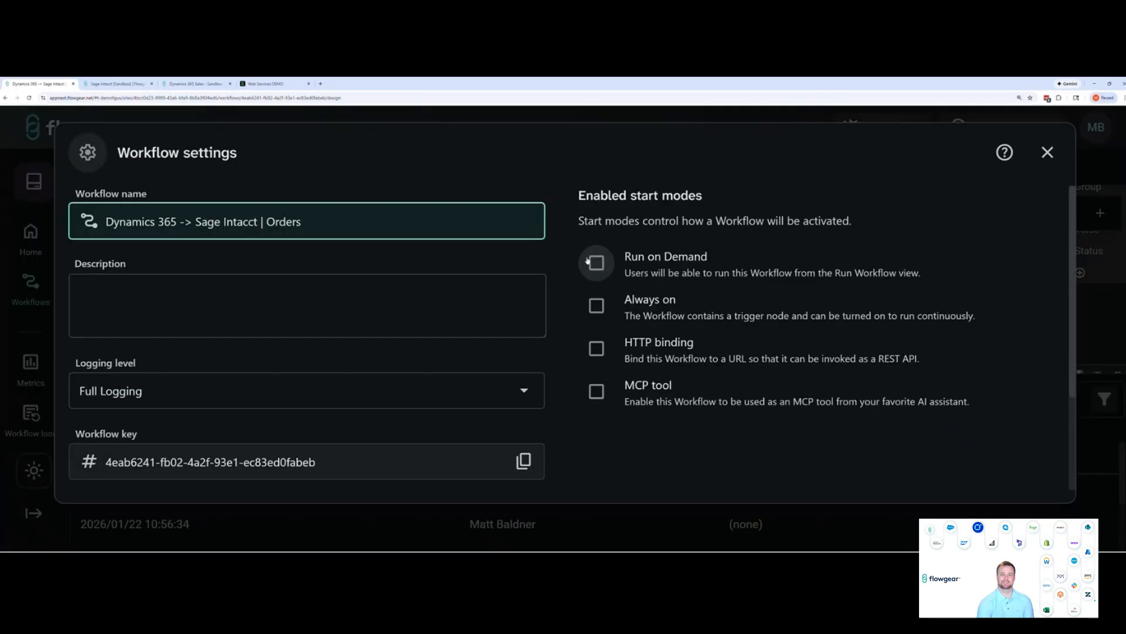
scroll(578, 276, "down", 3)
scroll(581, 277, "up", 3)
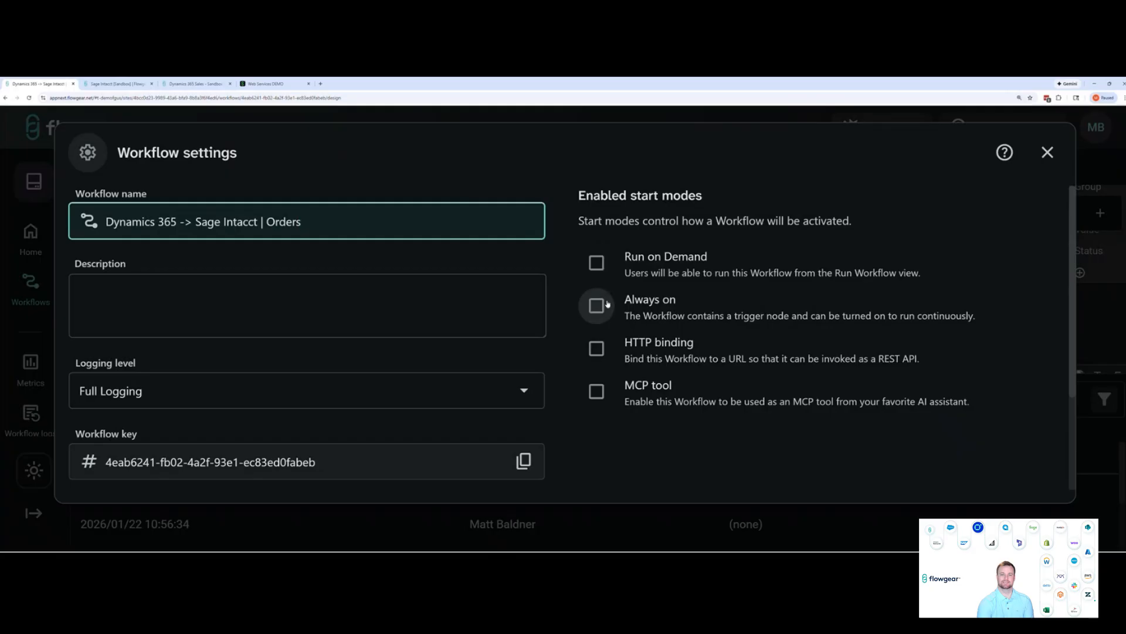
Enable the HTTP binding start mode to examine its method, path and base URL fields, and close the settings without saving
left_click(597, 349)
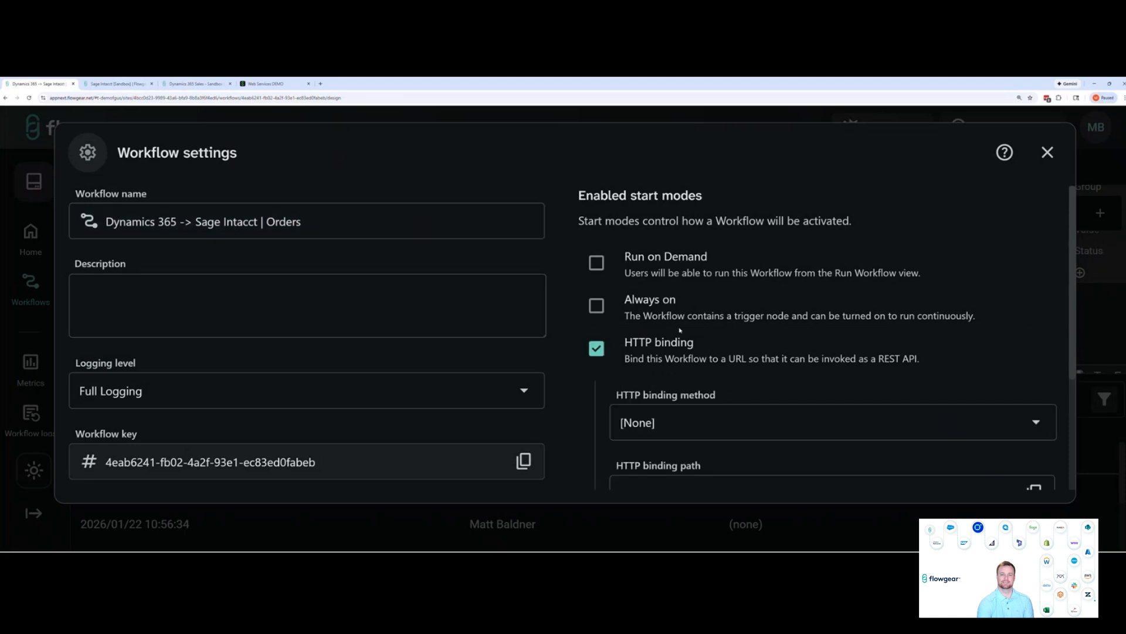
scroll(680, 317, "down", 2)
scroll(660, 279, "up", 1)
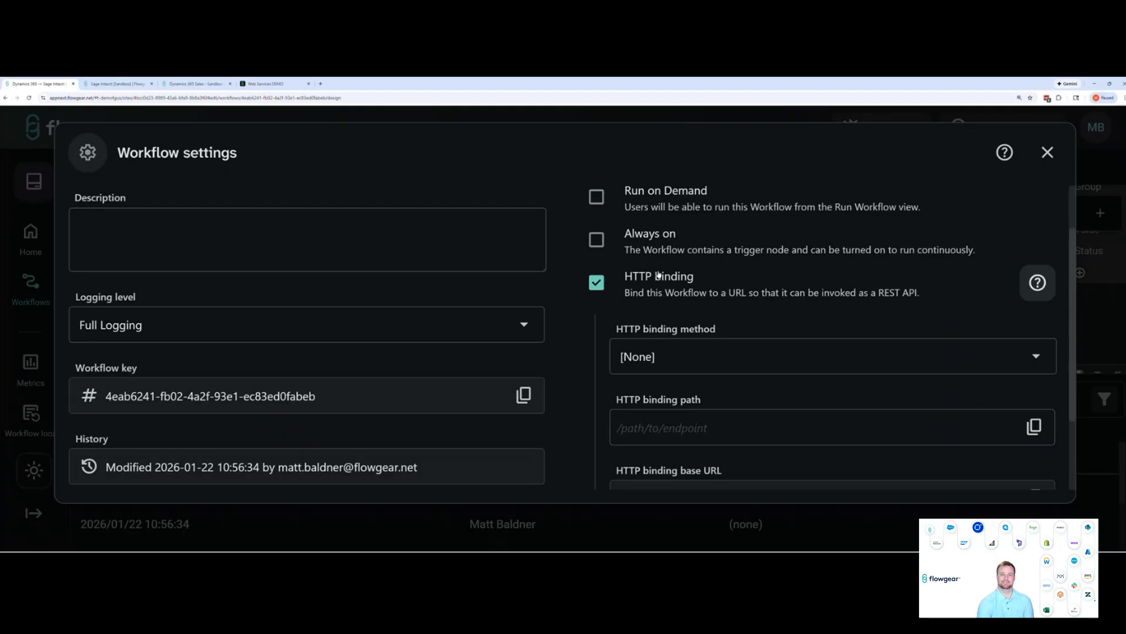
scroll(786, 326, "down", 1)
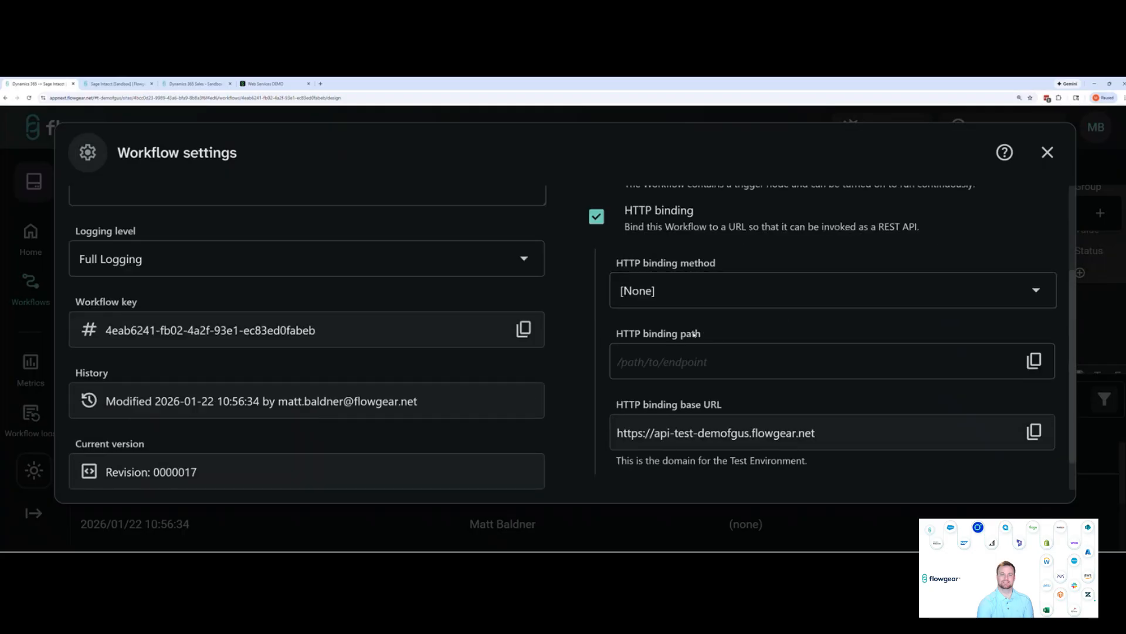
scroll(694, 334, "down", 1)
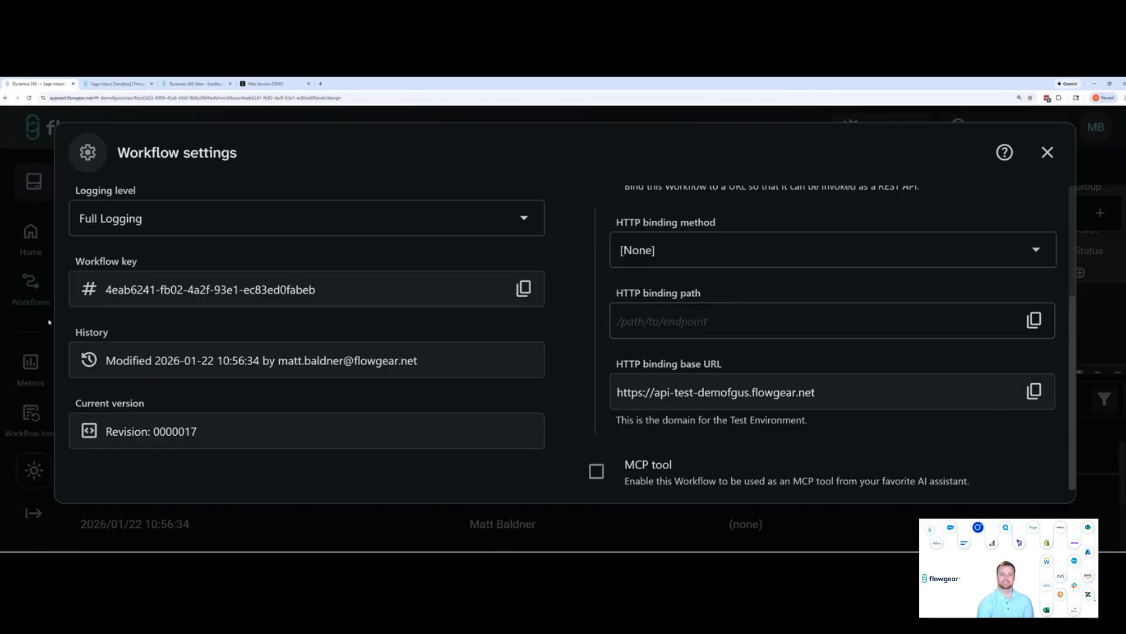
left_click(1047, 152)
Look over the workflow settings' available start modes again, and close both the settings and the commit history
scroll(48, 361, "down", 2)
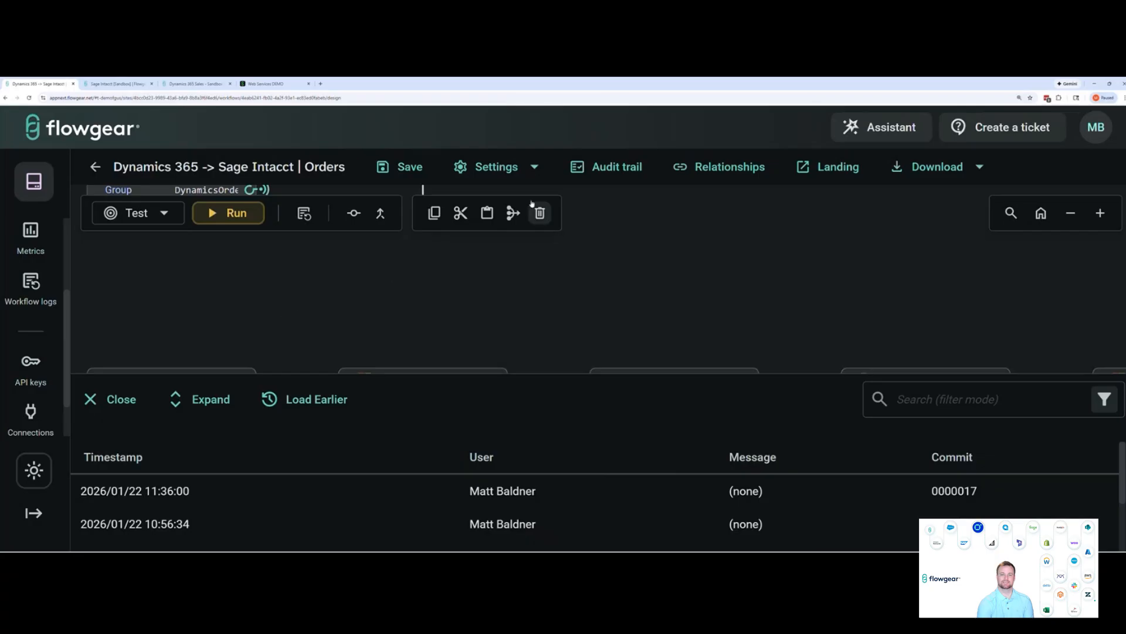
left_click(530, 166)
left_click(513, 211)
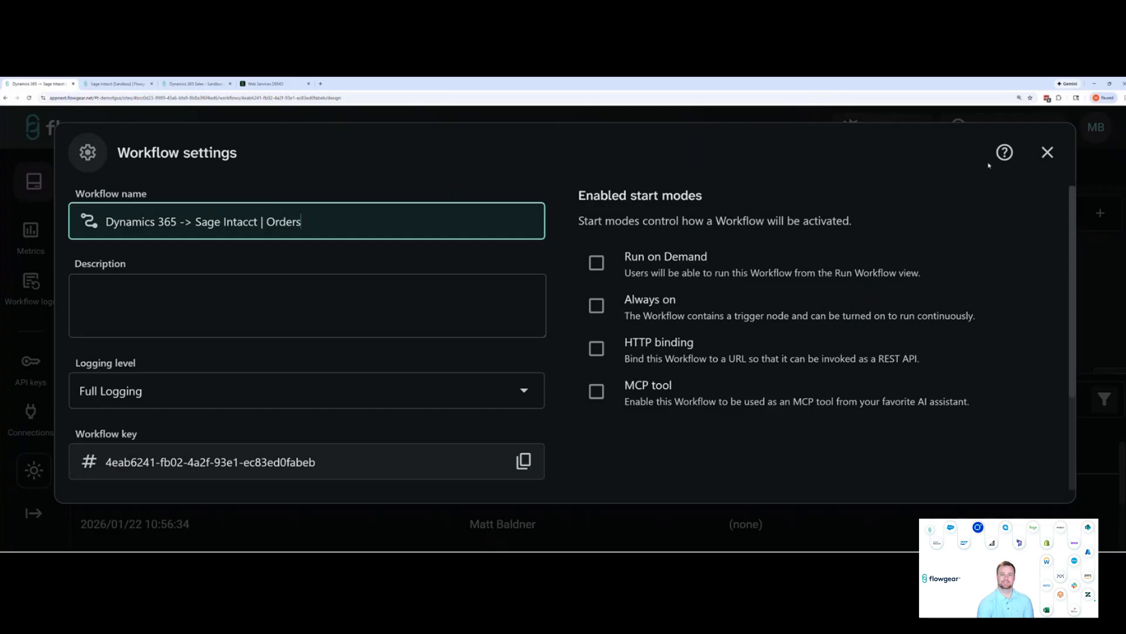
left_click(1047, 154)
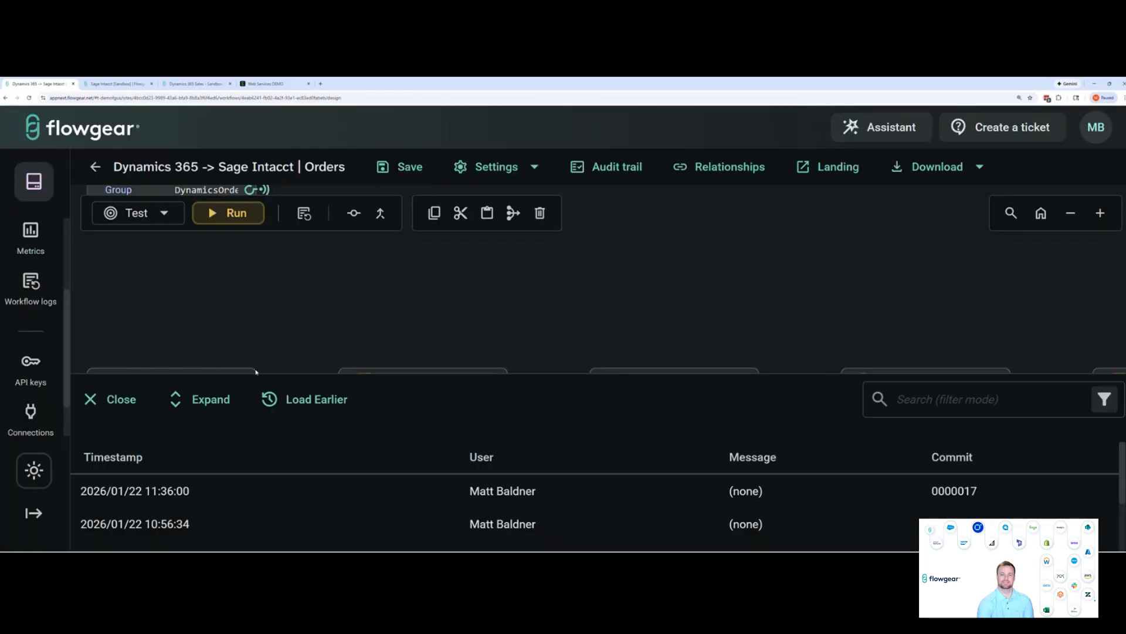
left_click(135, 400)
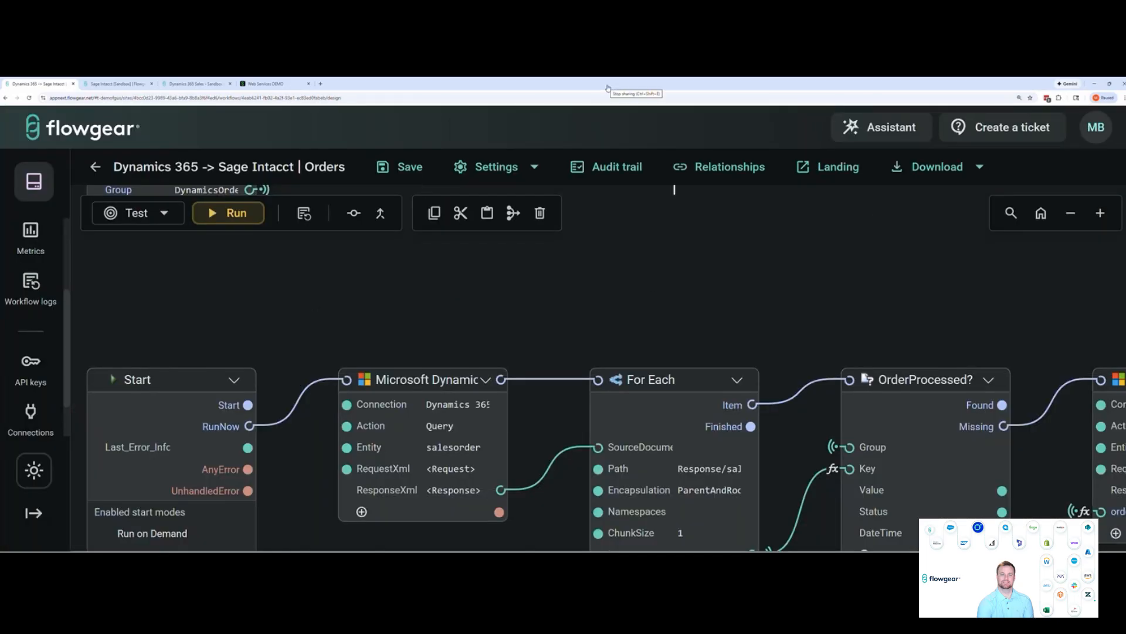